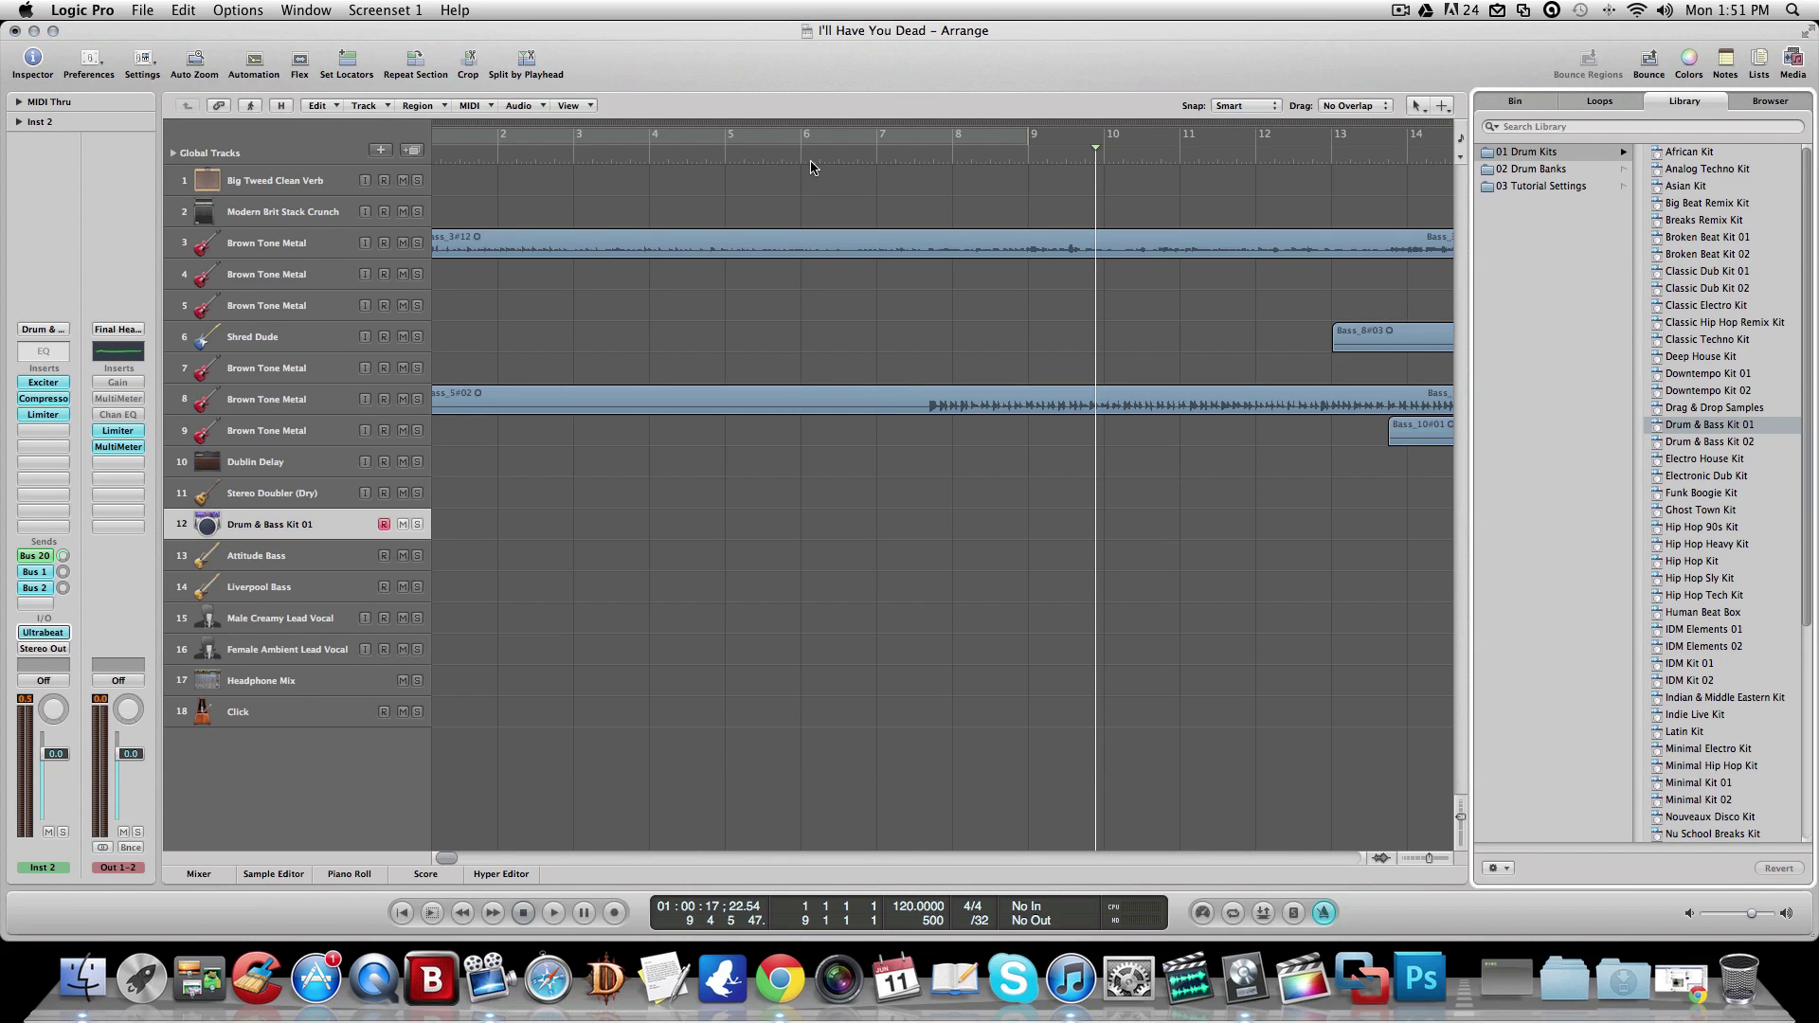
Scroll through the arrangement and look through the File menu for export options without choosing one
scroll(781, 320, right, 15)
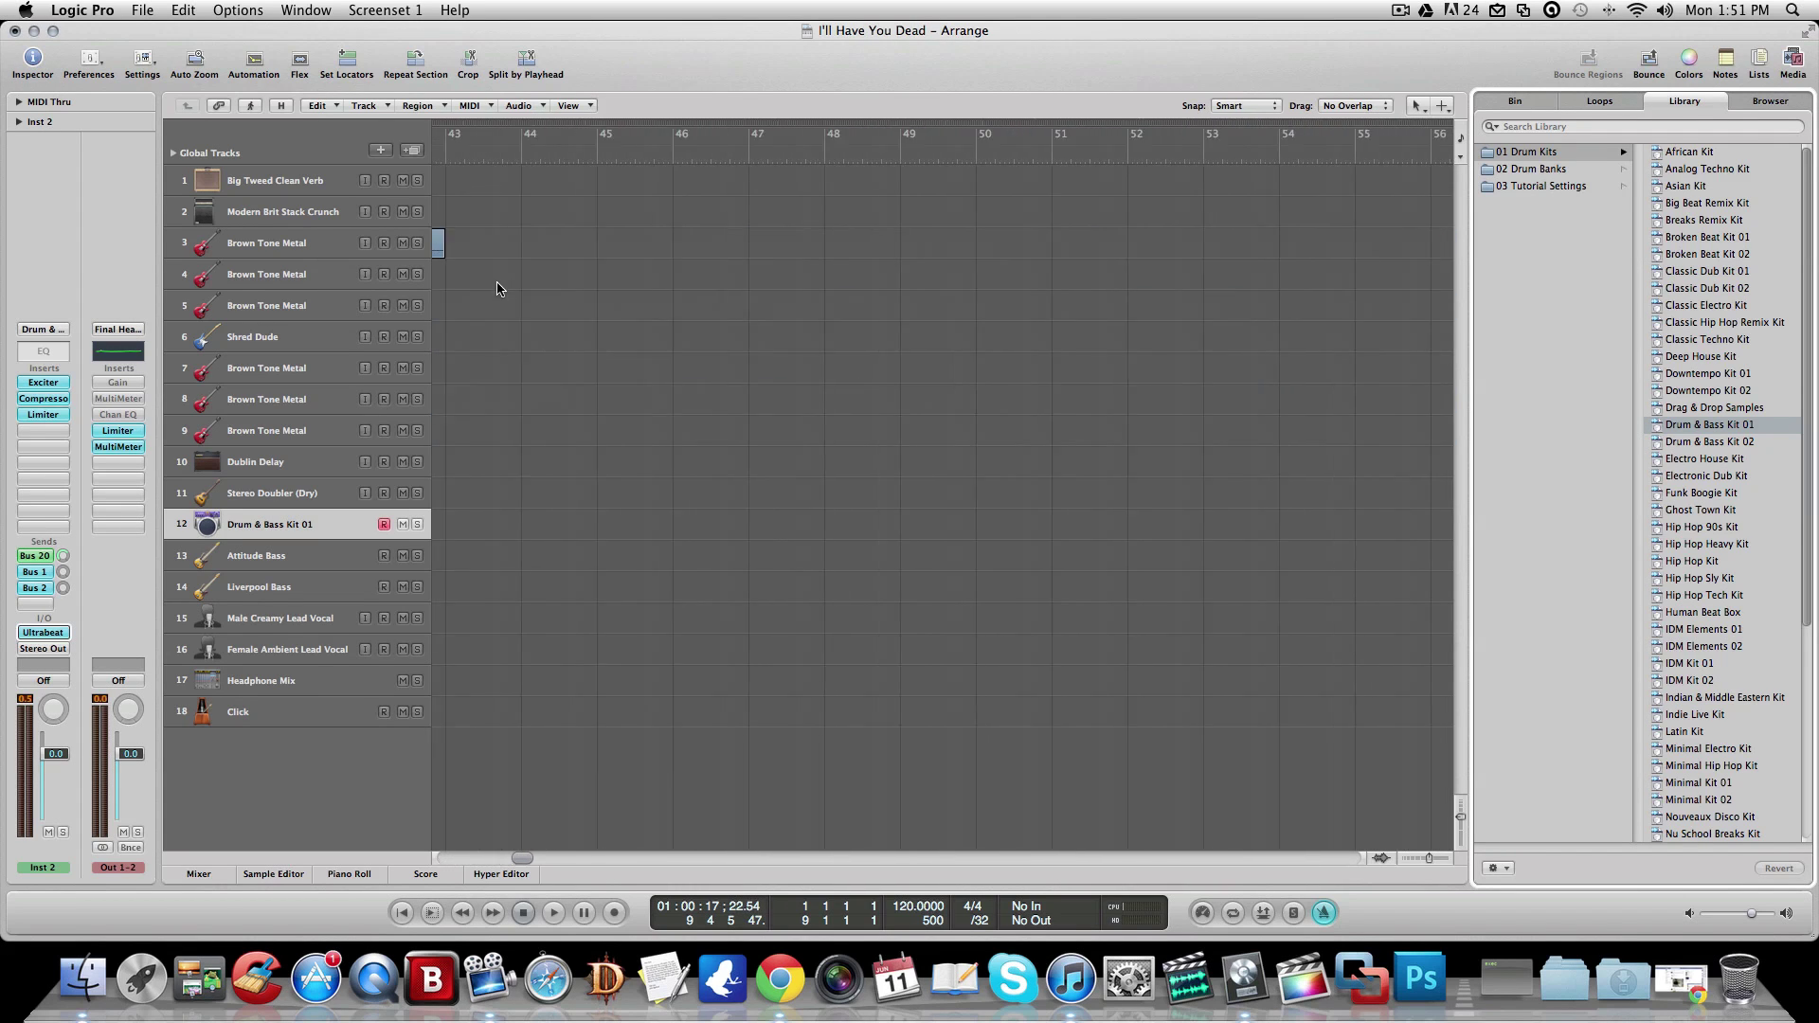
scroll(718, 275, right, 2)
scroll(1203, 226, left, 16)
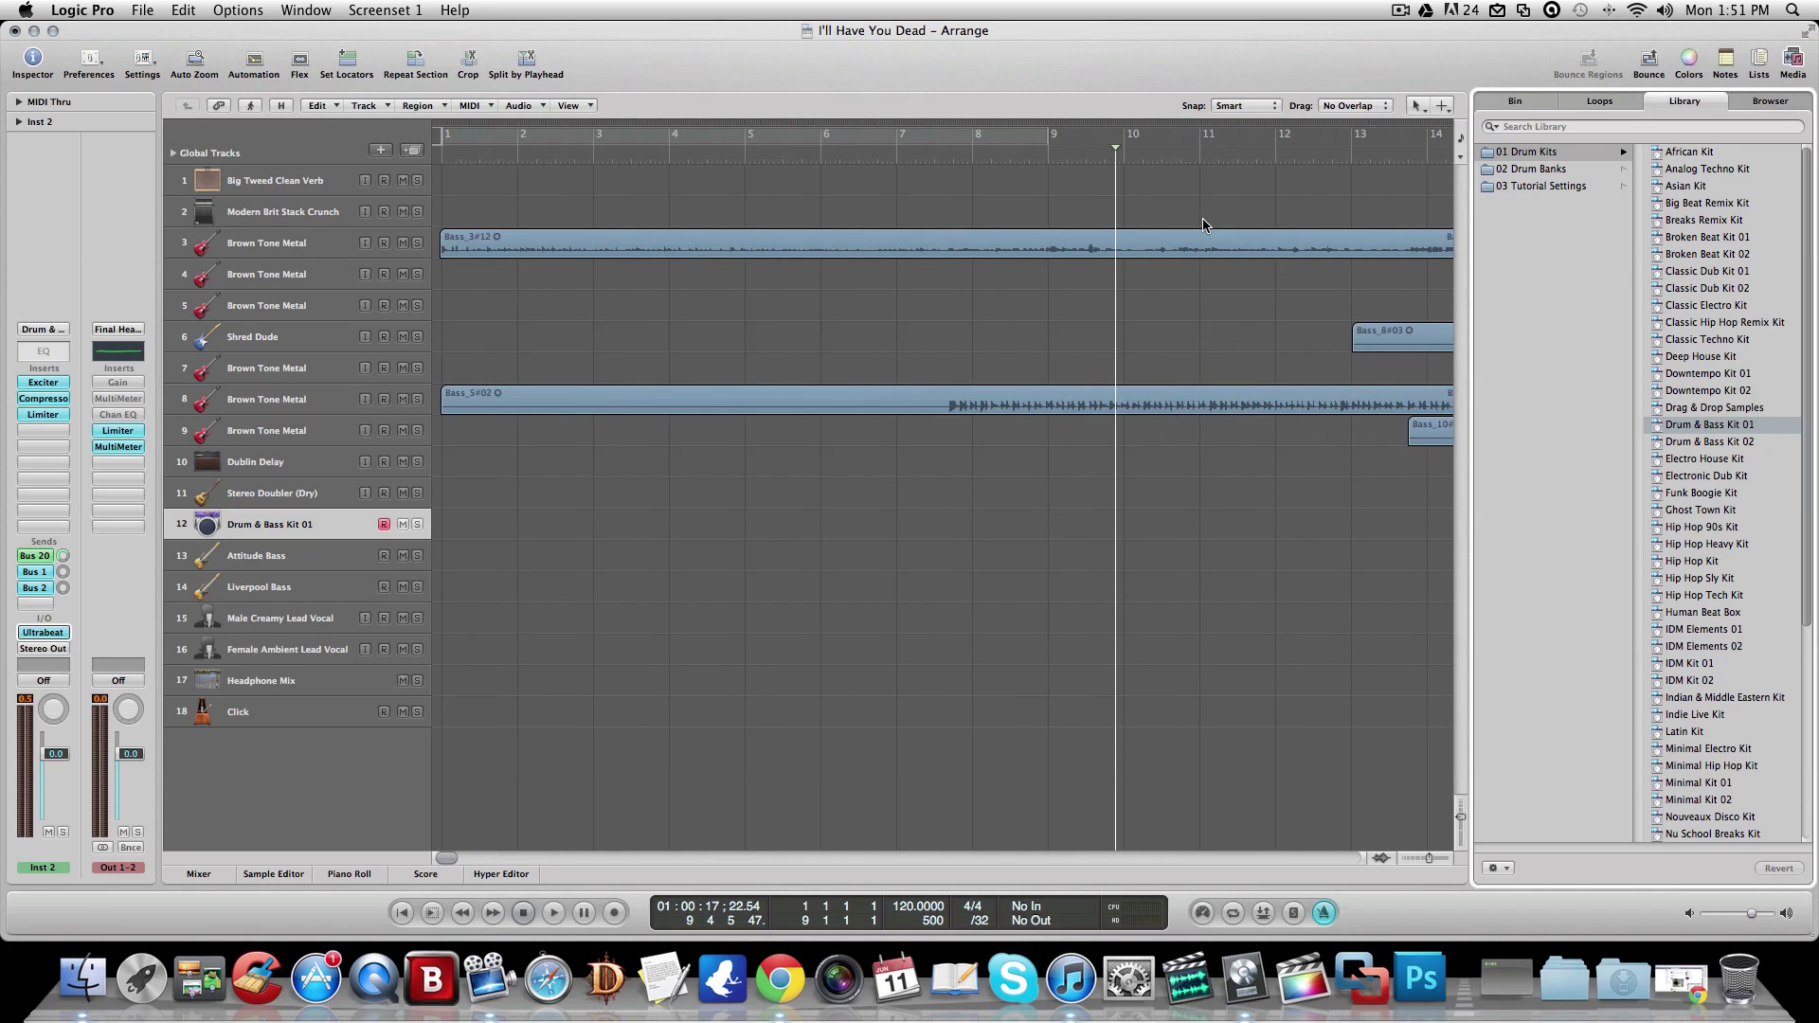
scroll(1203, 225, right, 6)
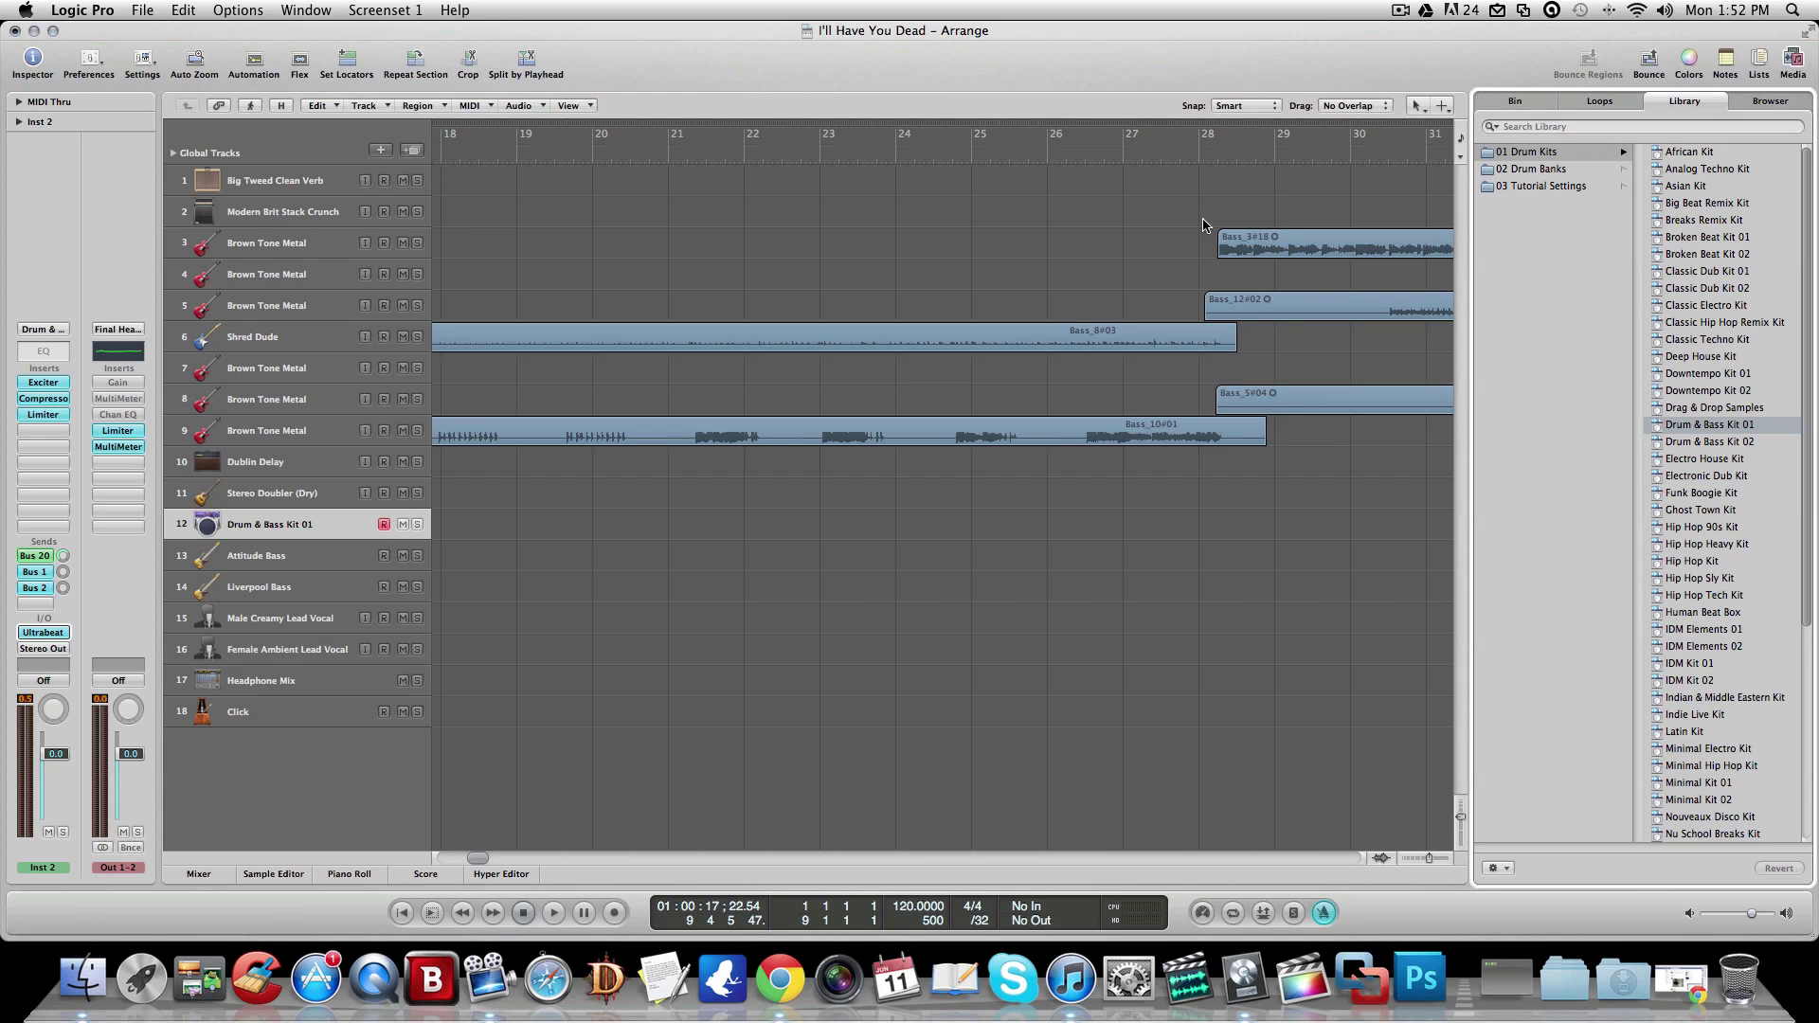
scroll(1203, 225, right, 5)
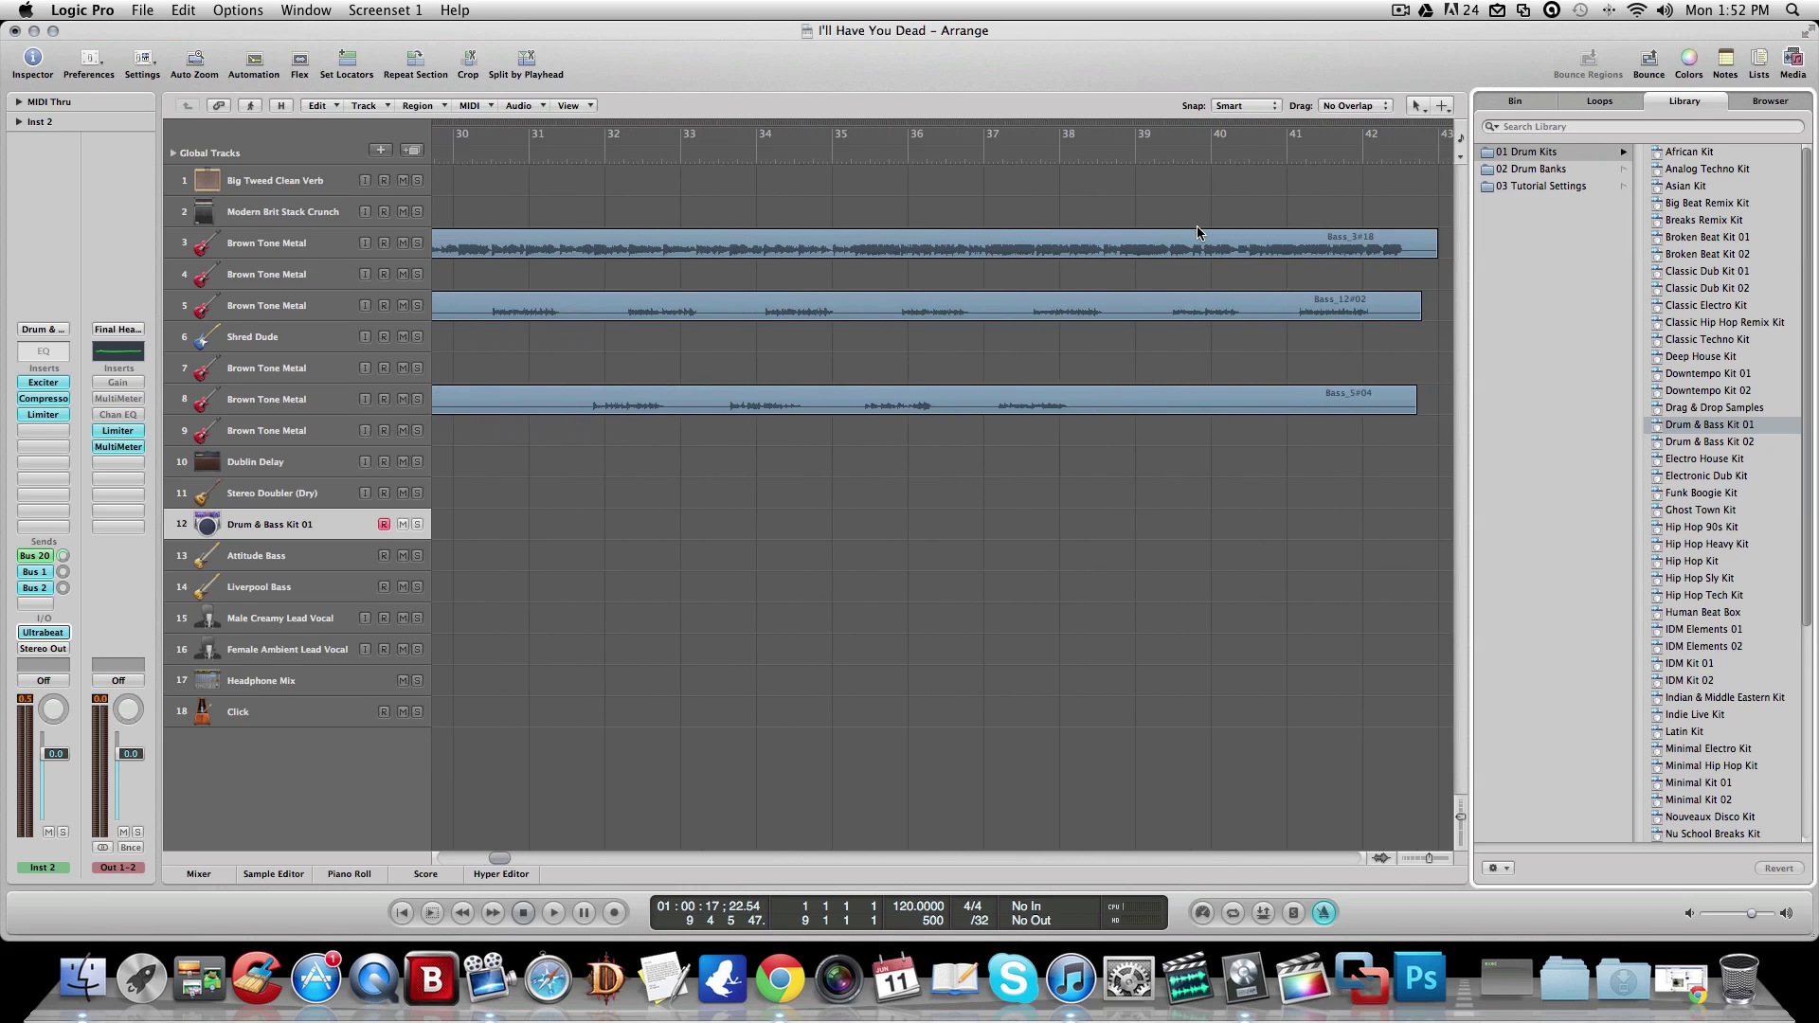
click(144, 11)
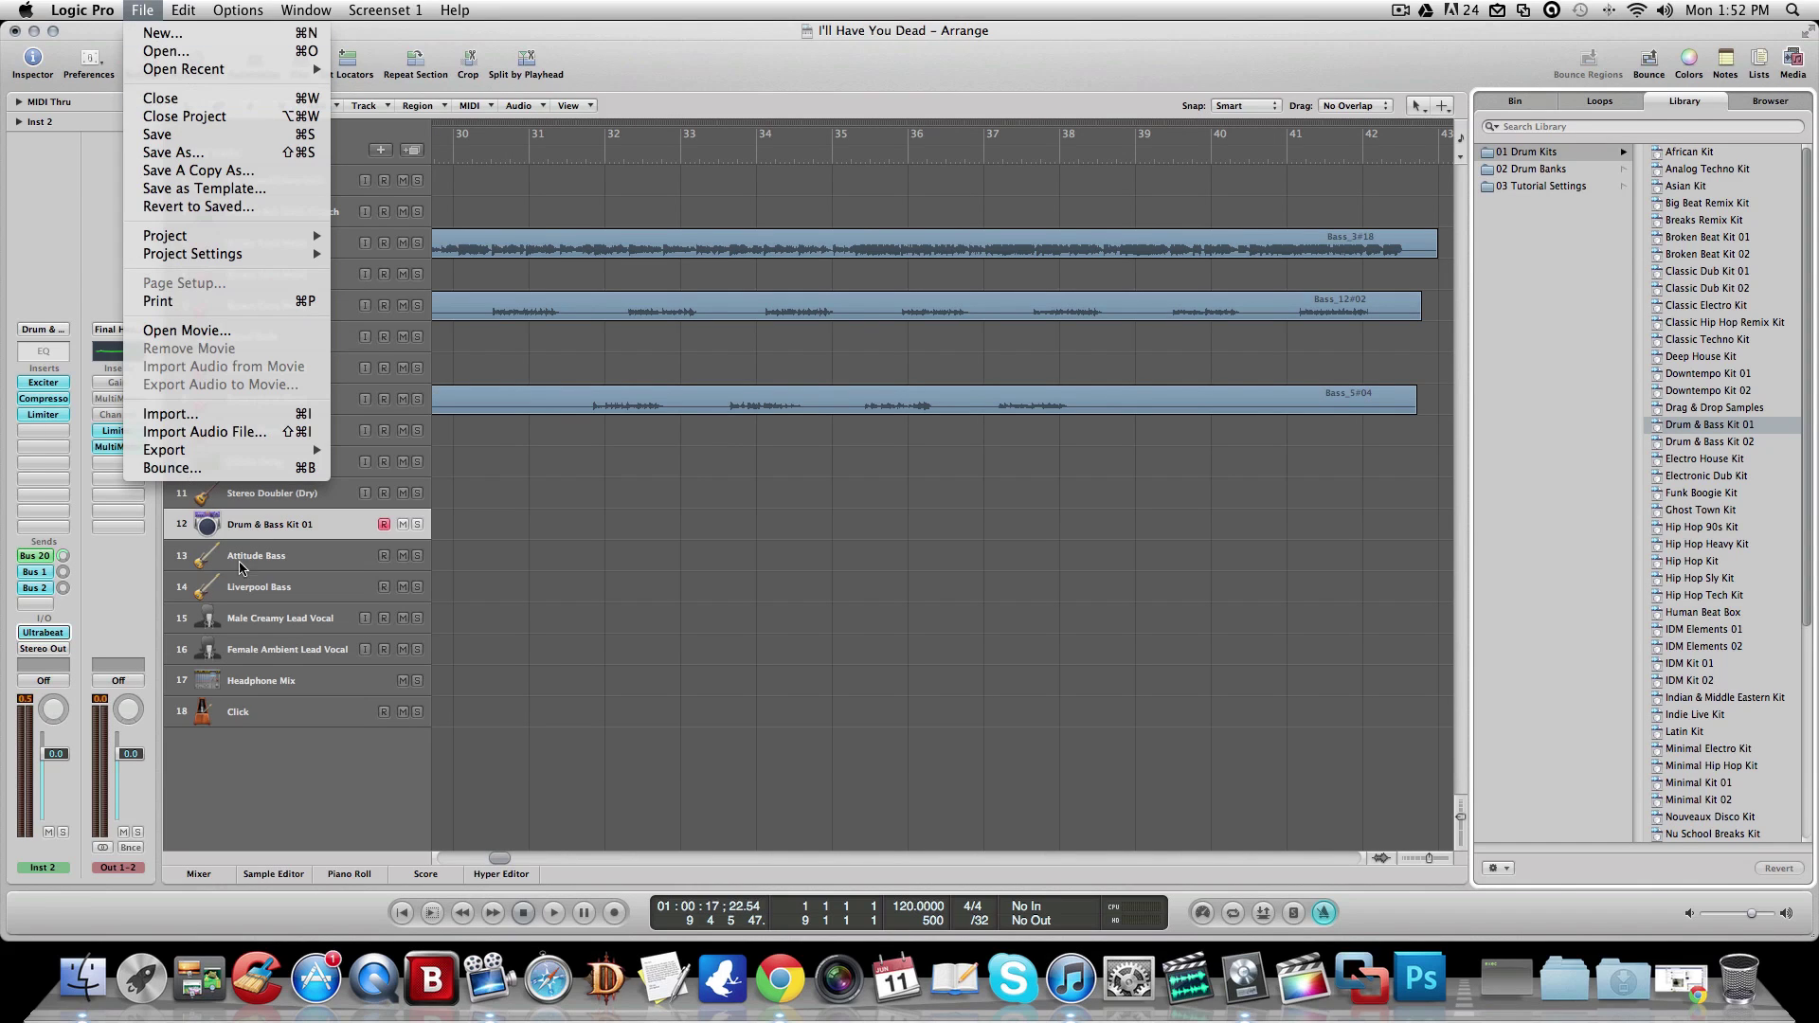
mouse_move(311, 450)
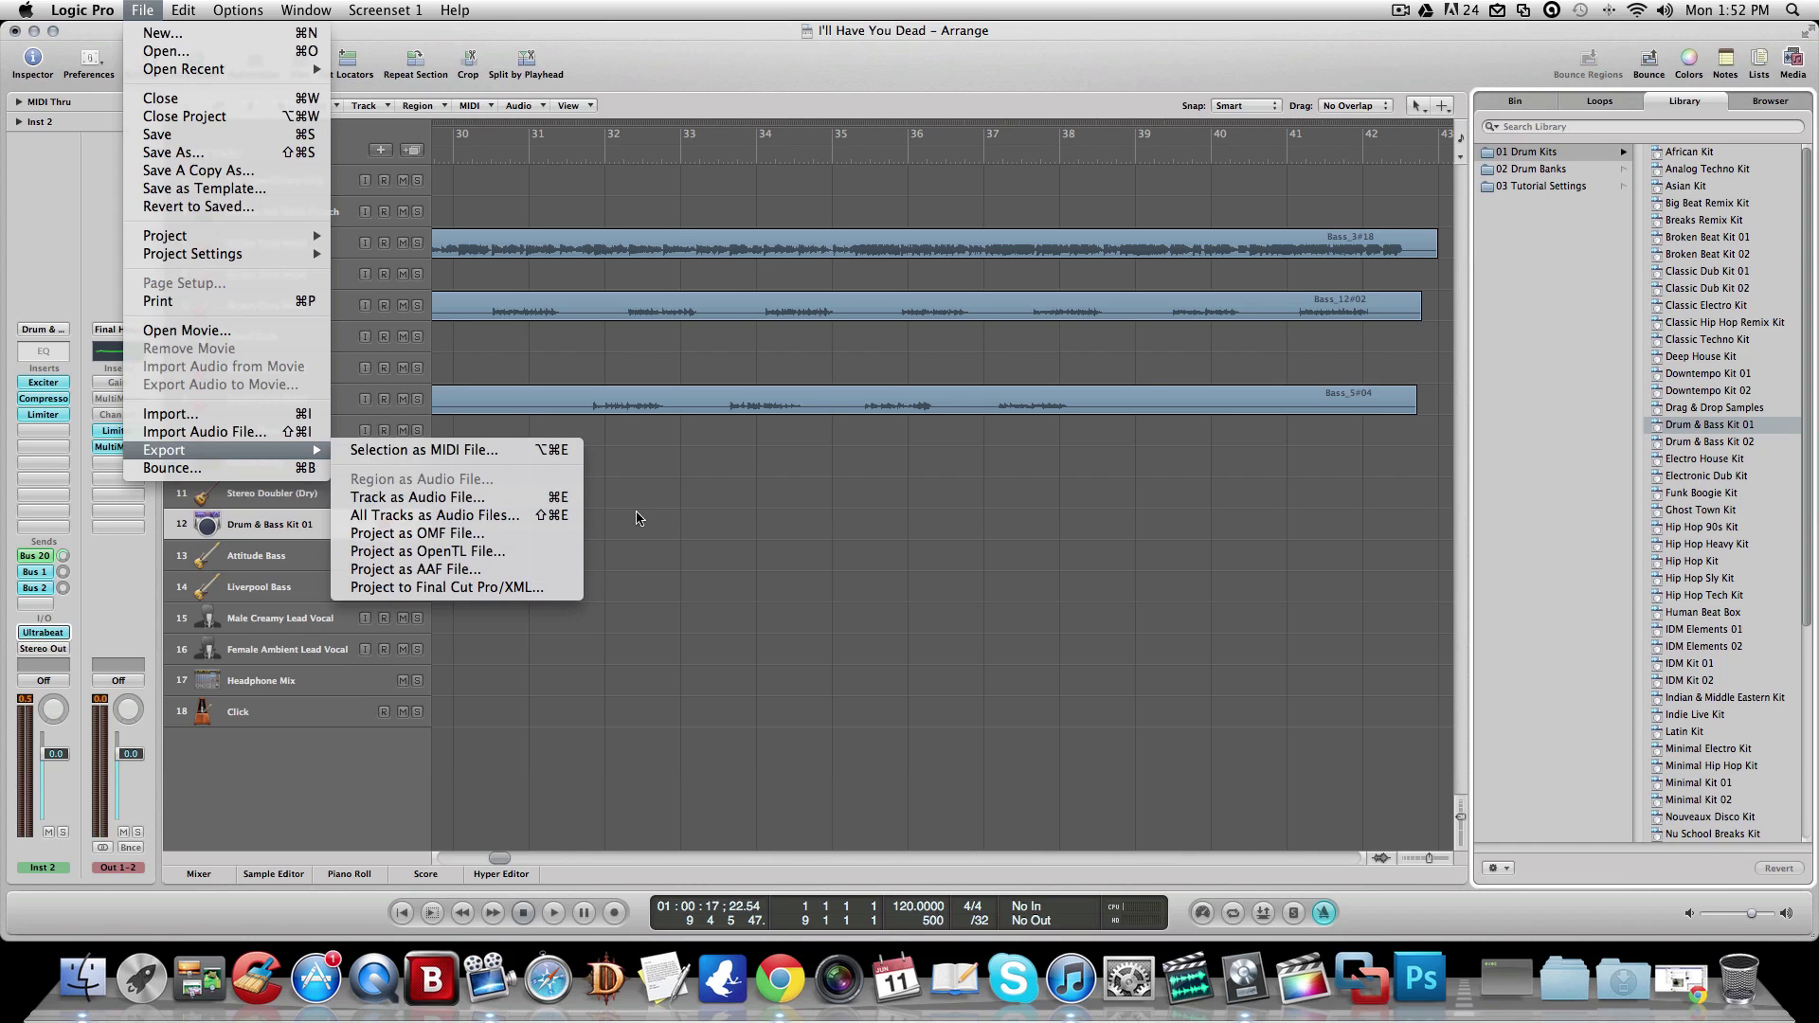
click(668, 516)
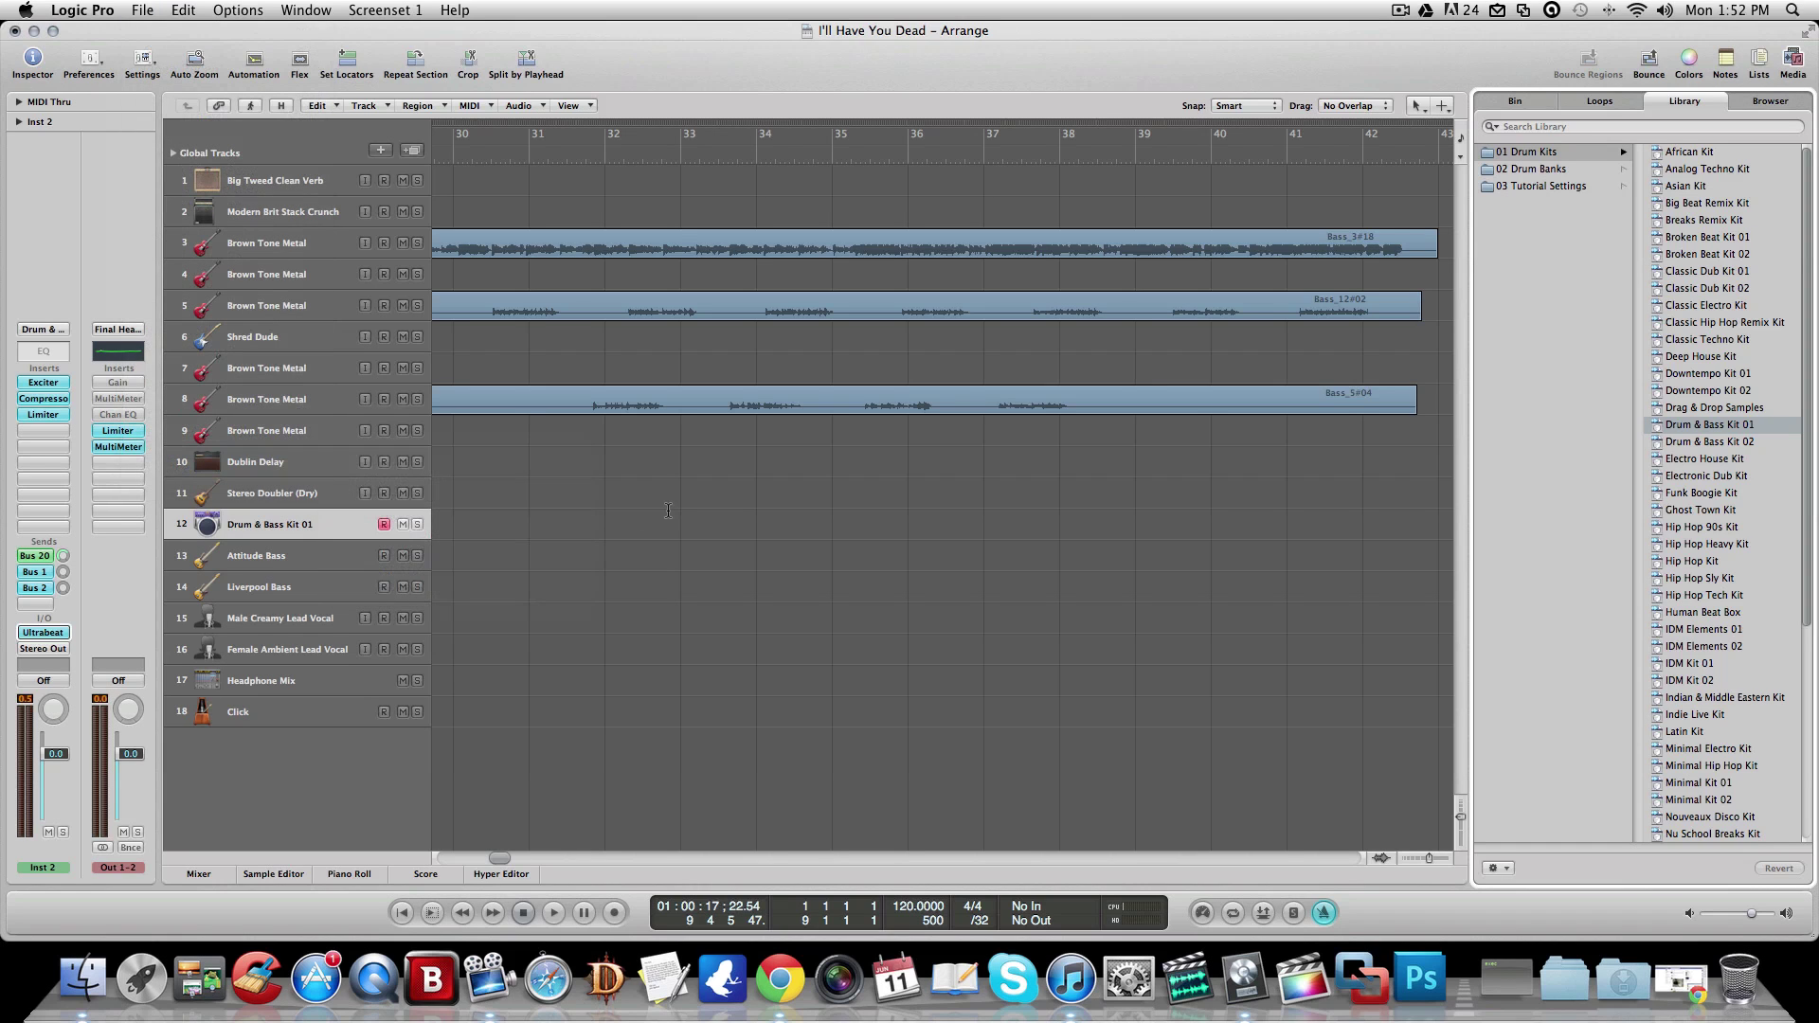
Scroll back to bar 1 and send the playhead to the song's start
scroll(668, 516, left, 10)
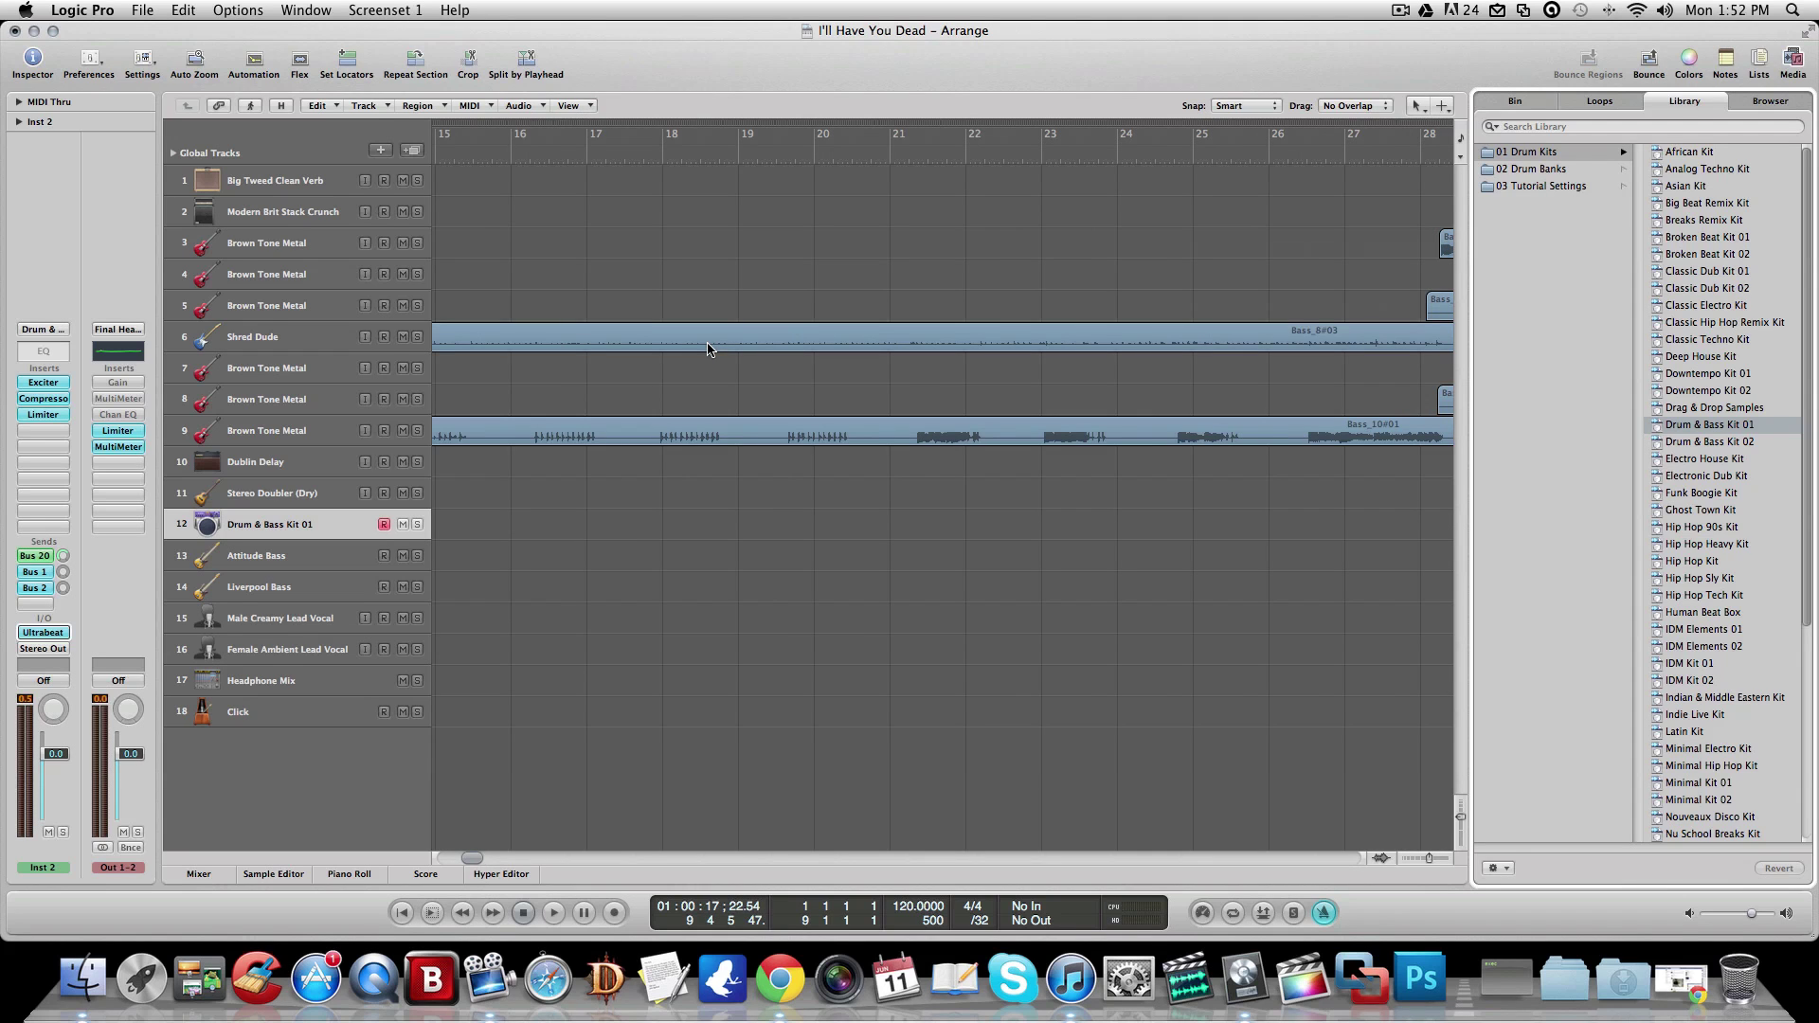
scroll(708, 349, left, 4)
scroll(786, 348, left, 10)
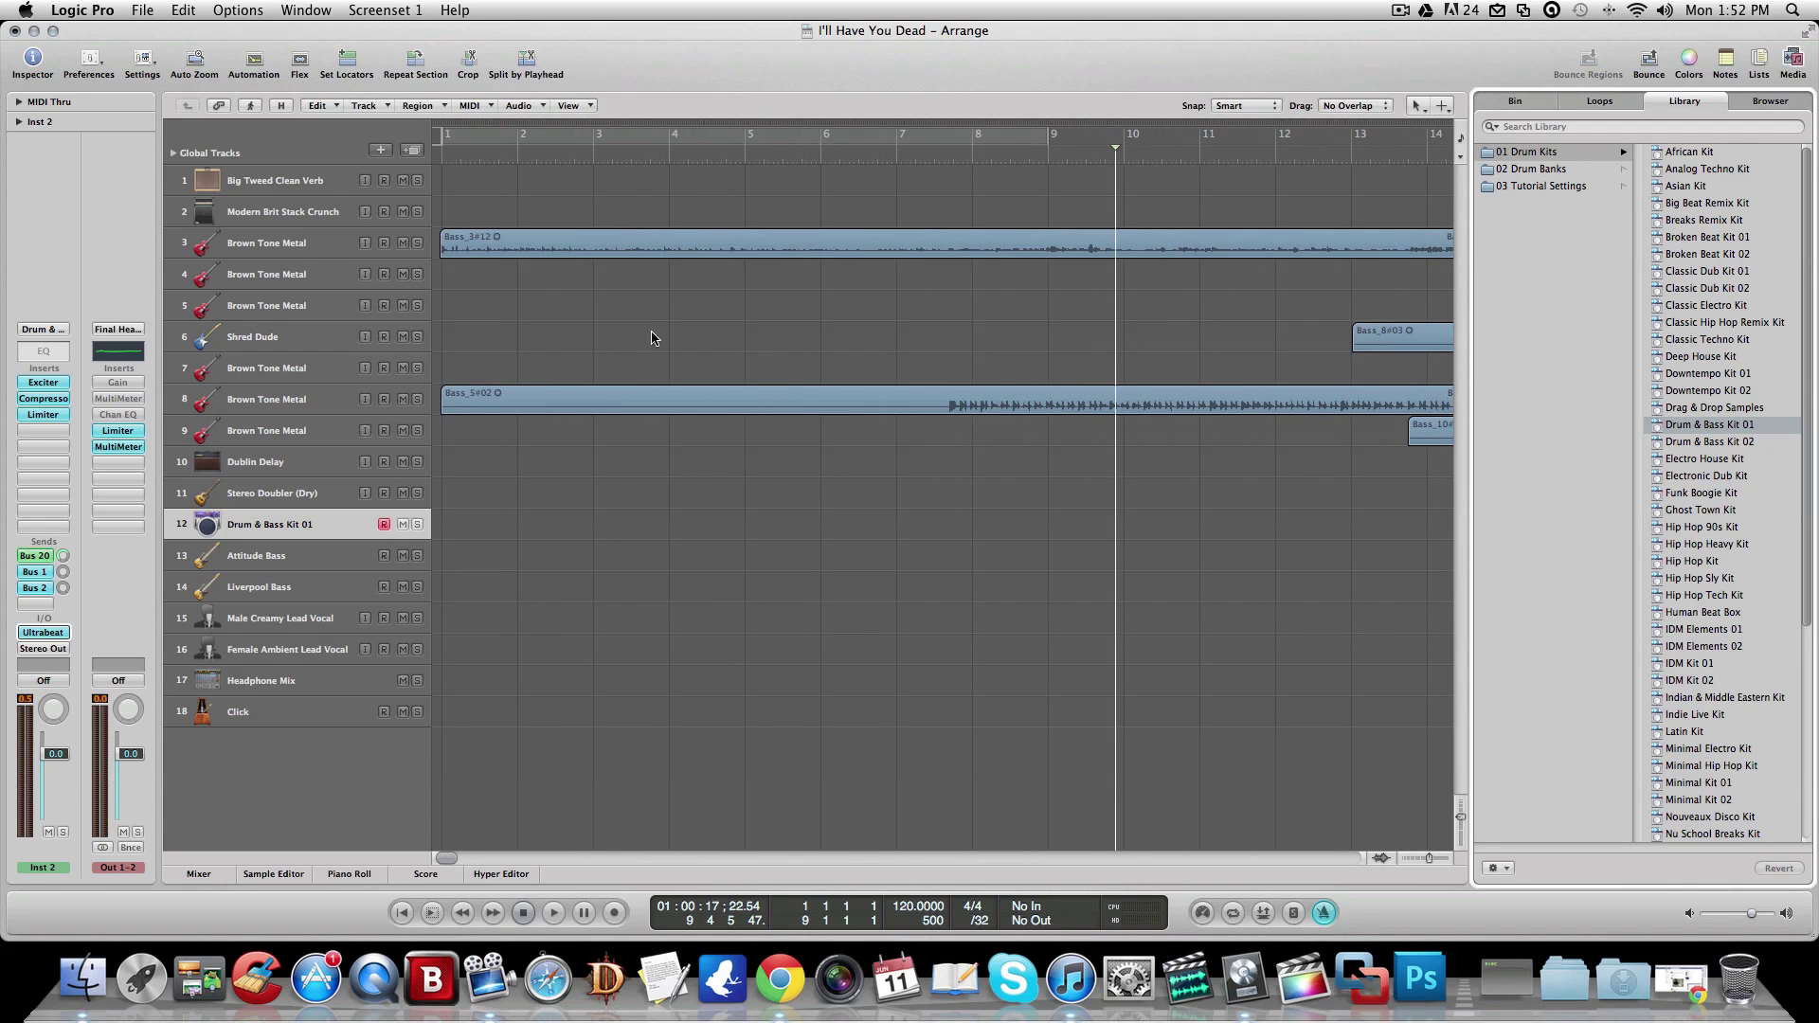
scroll(611, 334, right, 5)
scroll(611, 334, right, 2)
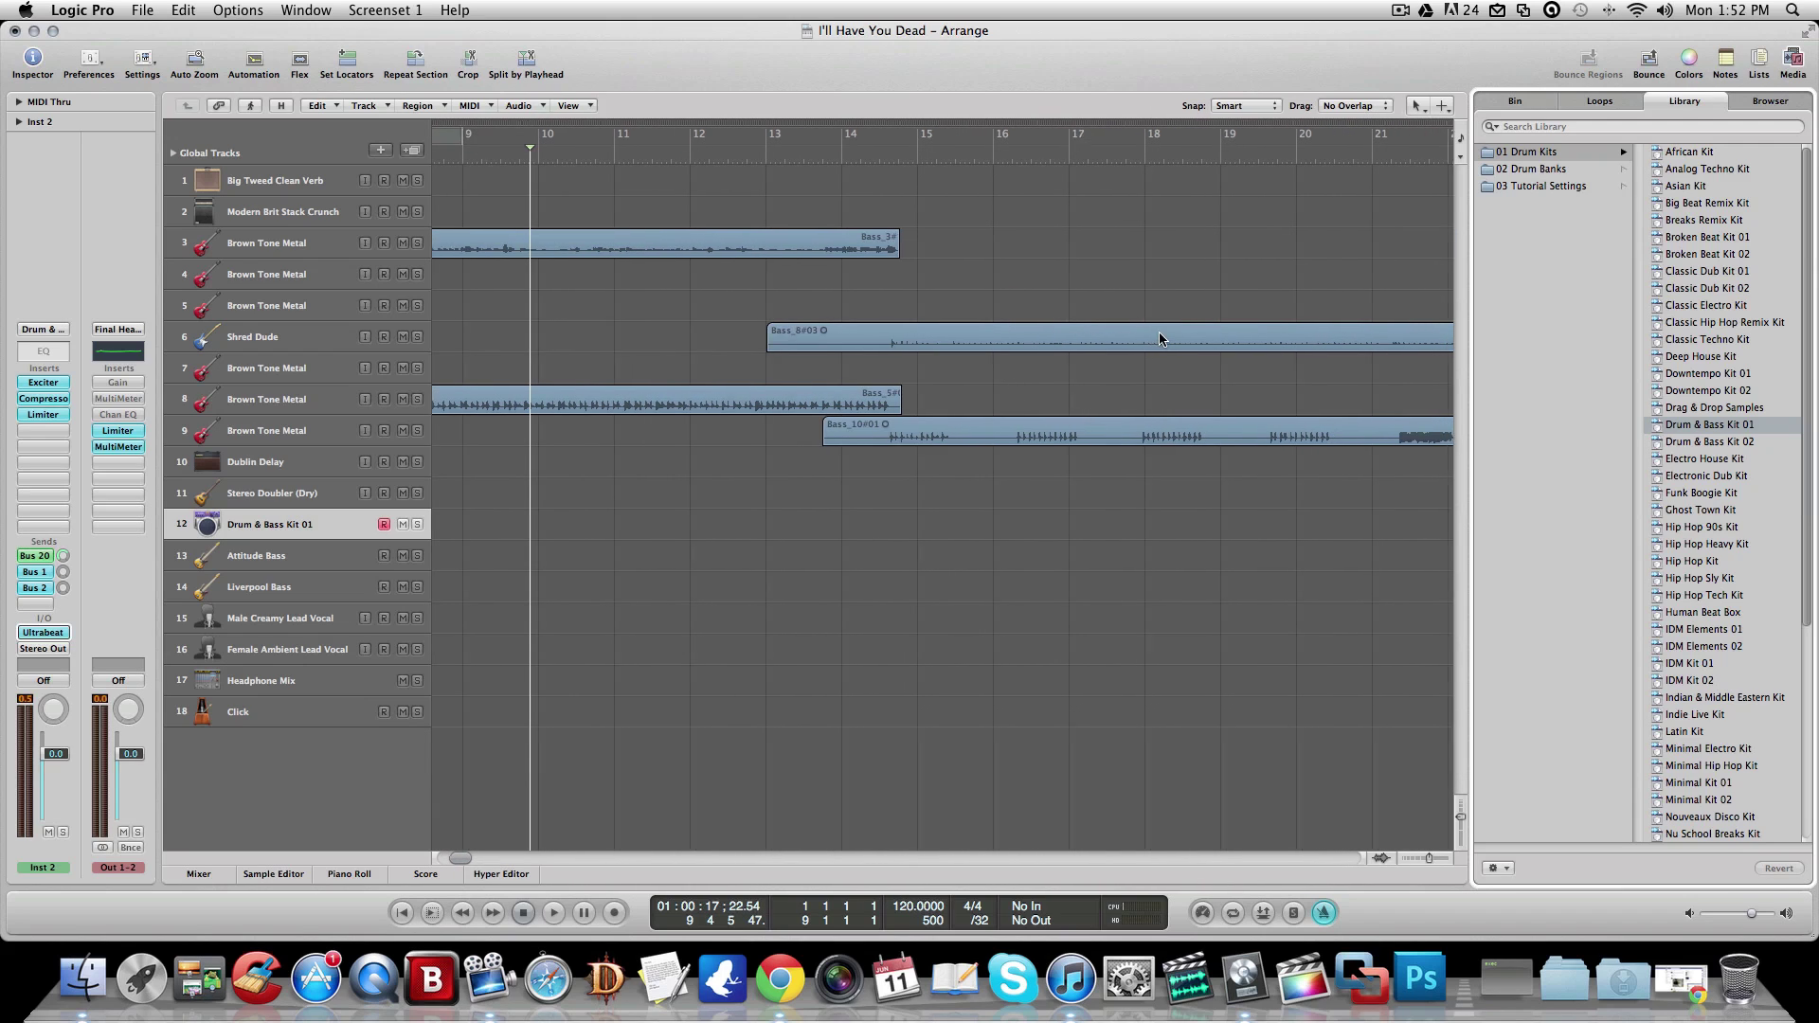
scroll(1158, 341, left, 6)
scroll(465, 187, left, 2)
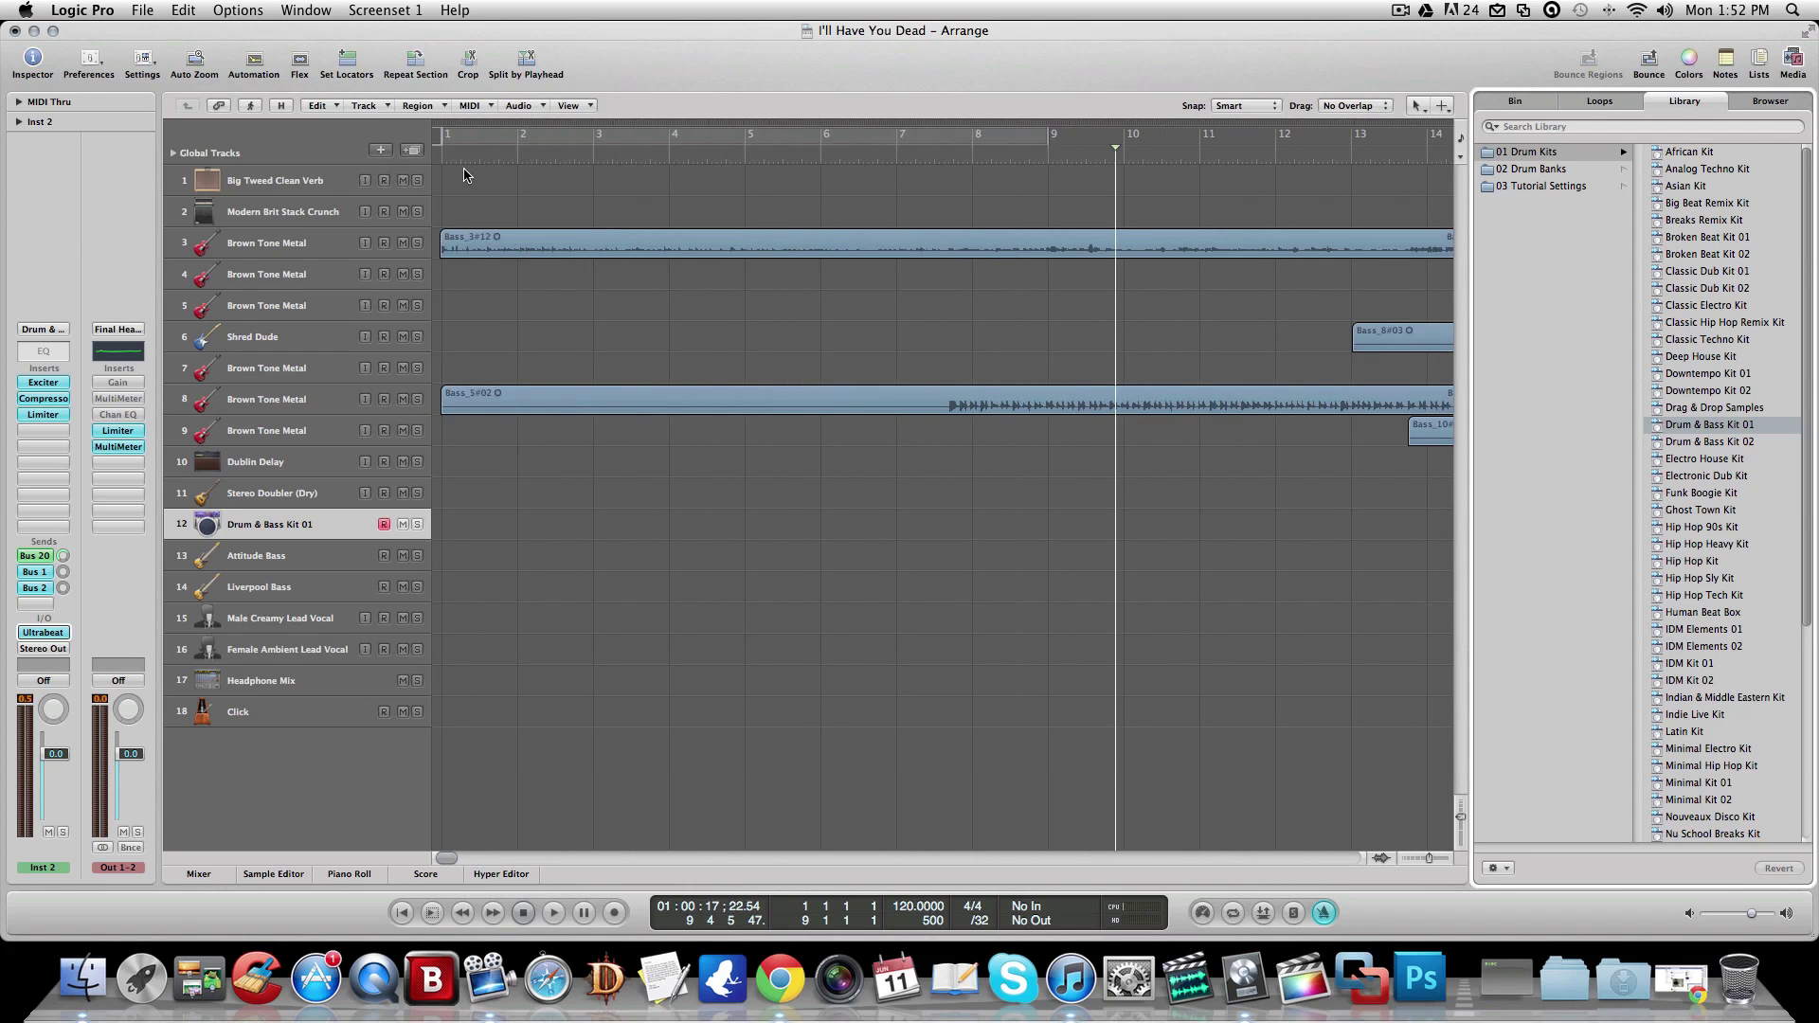
click(442, 157)
Replace the bars 1–9 cycle with a new cycle range from bar 1 to bar 43
click(457, 142)
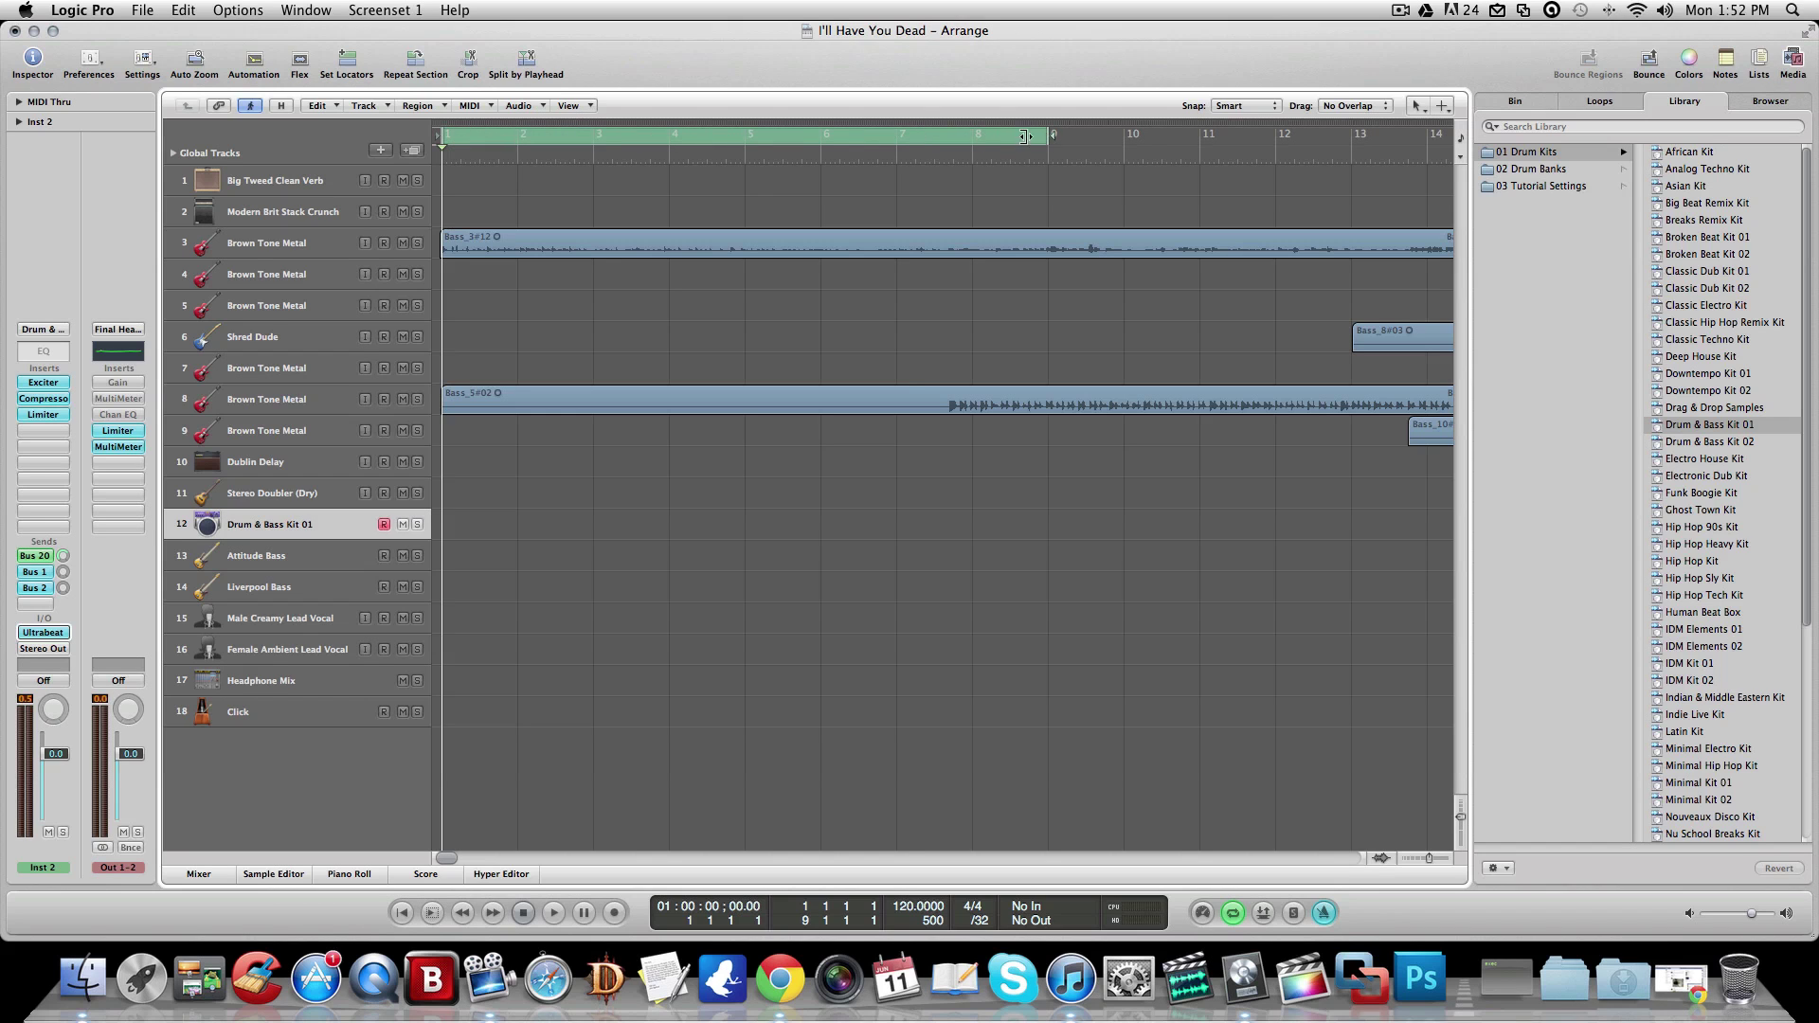
click(500, 138)
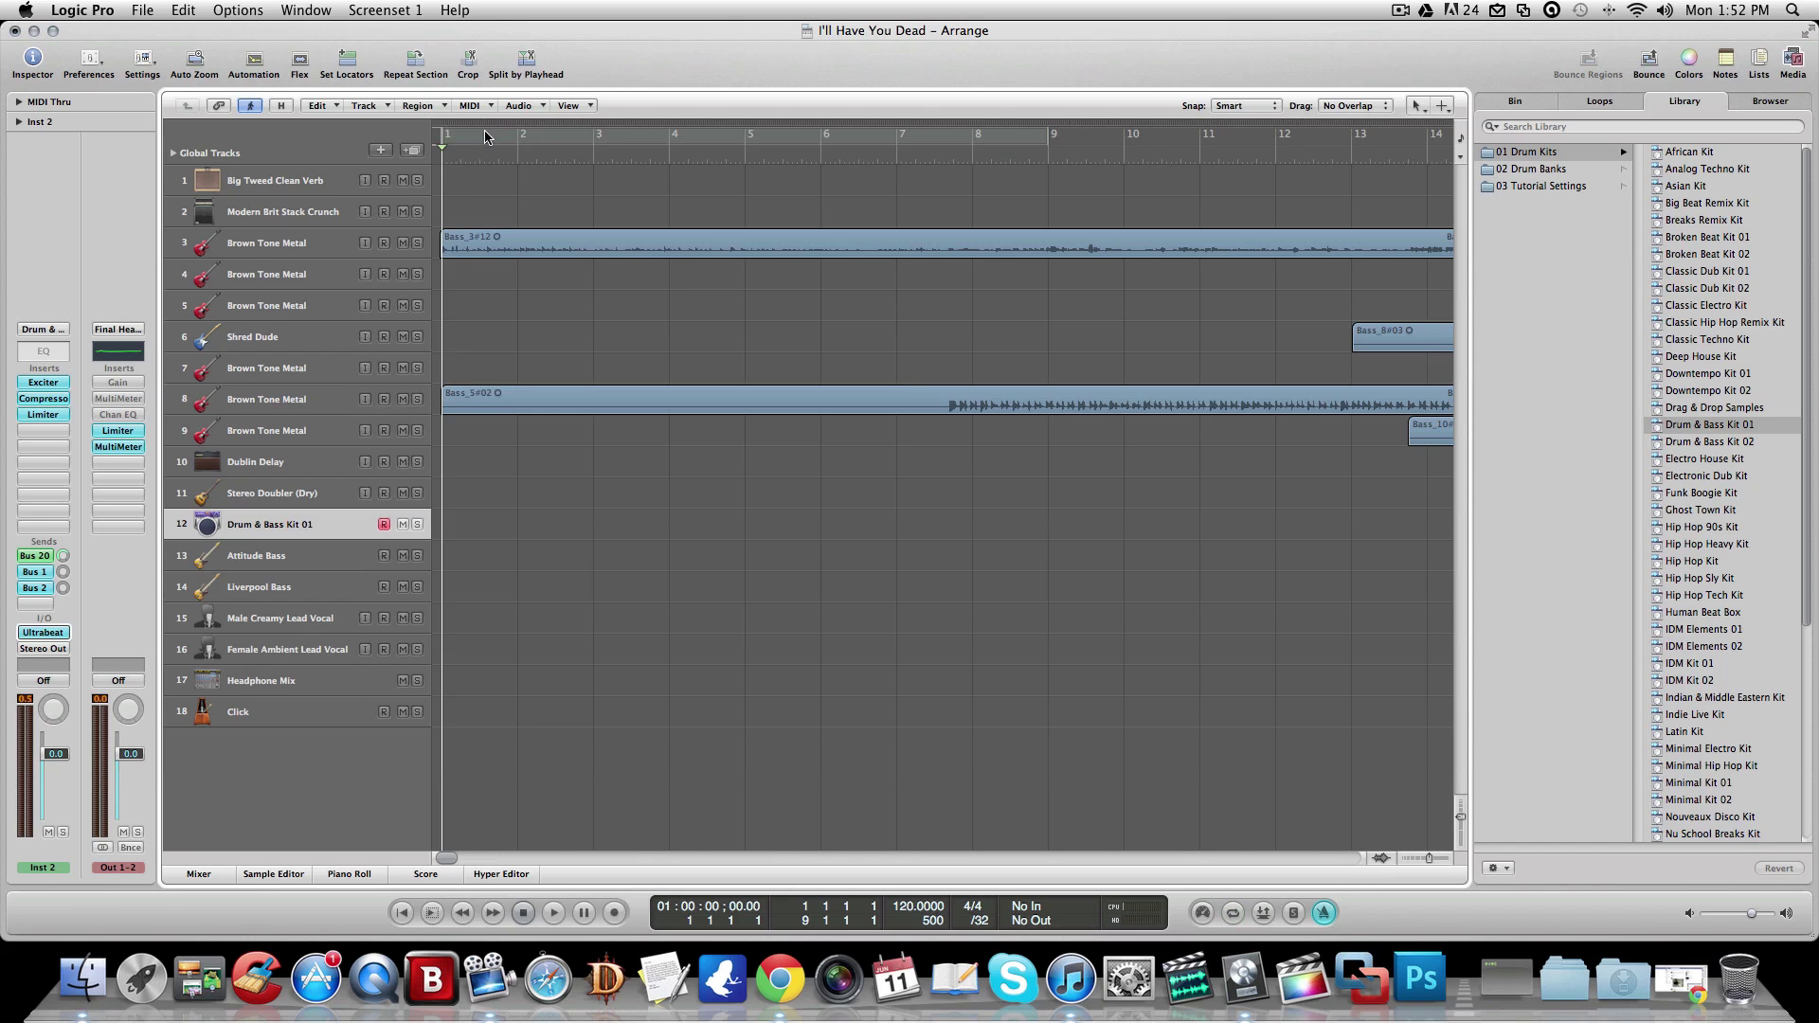
scroll(974, 186, right, 15)
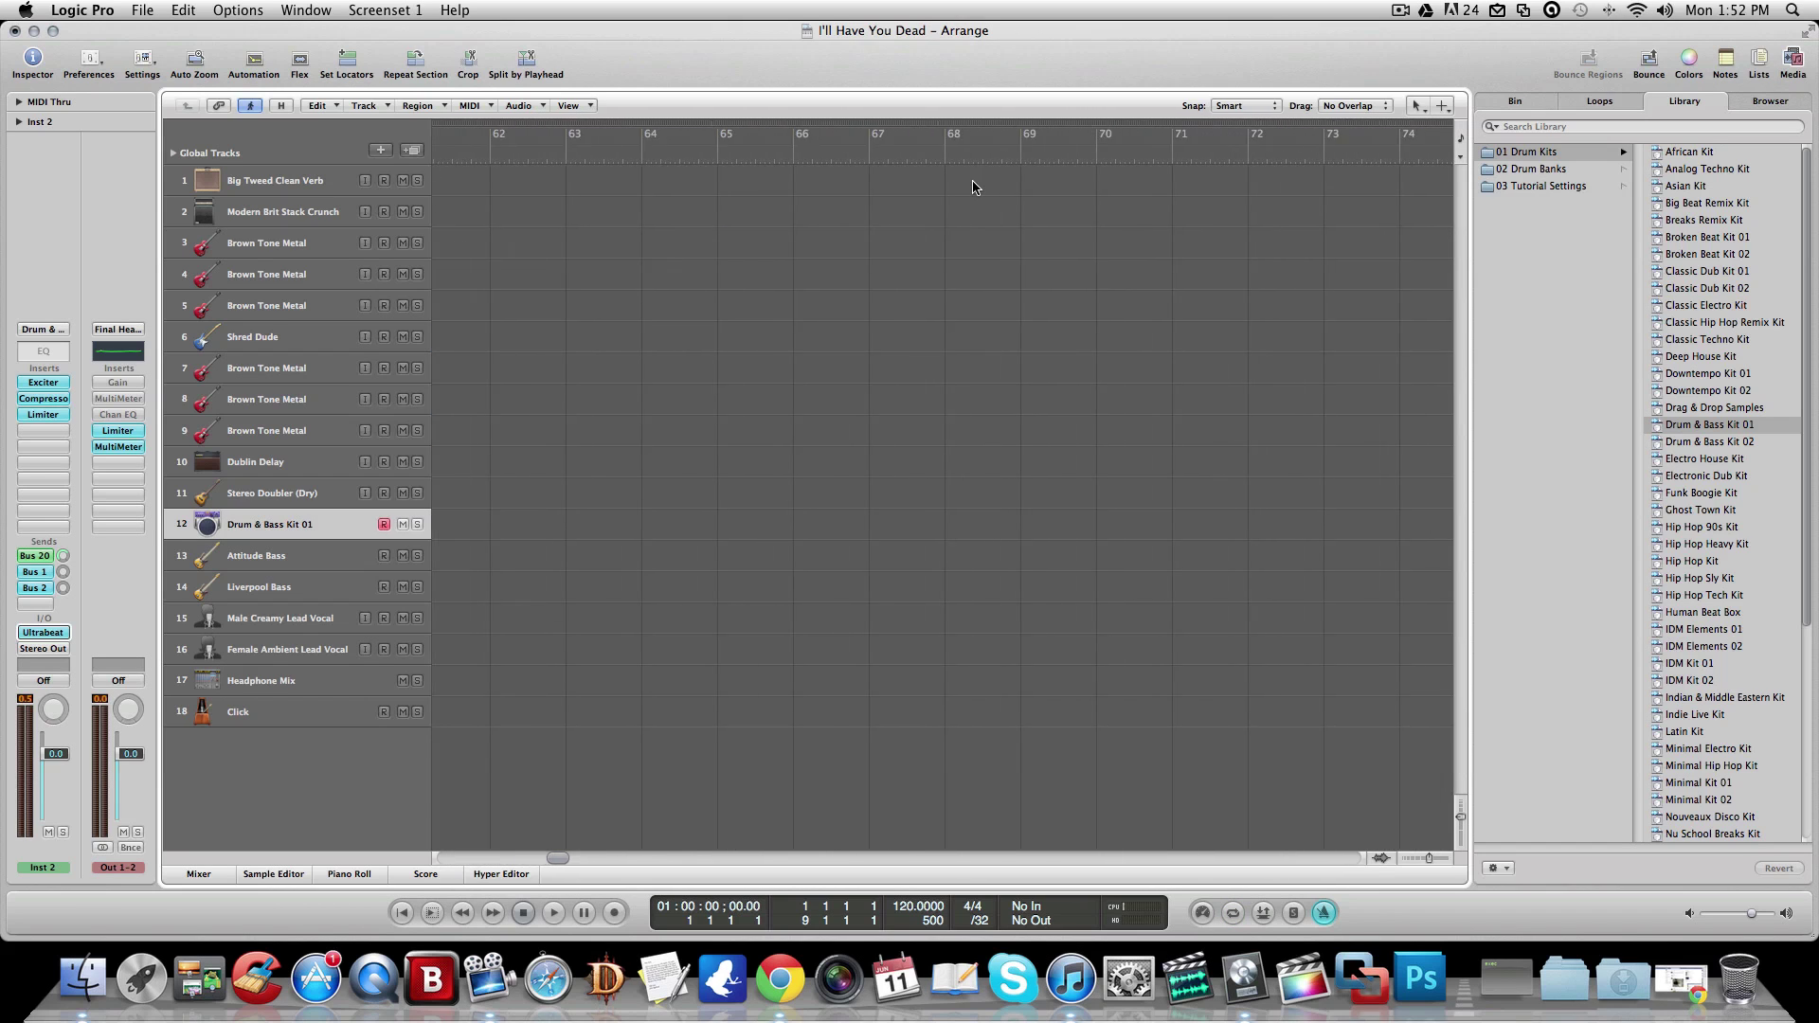
scroll(974, 186, left, 12)
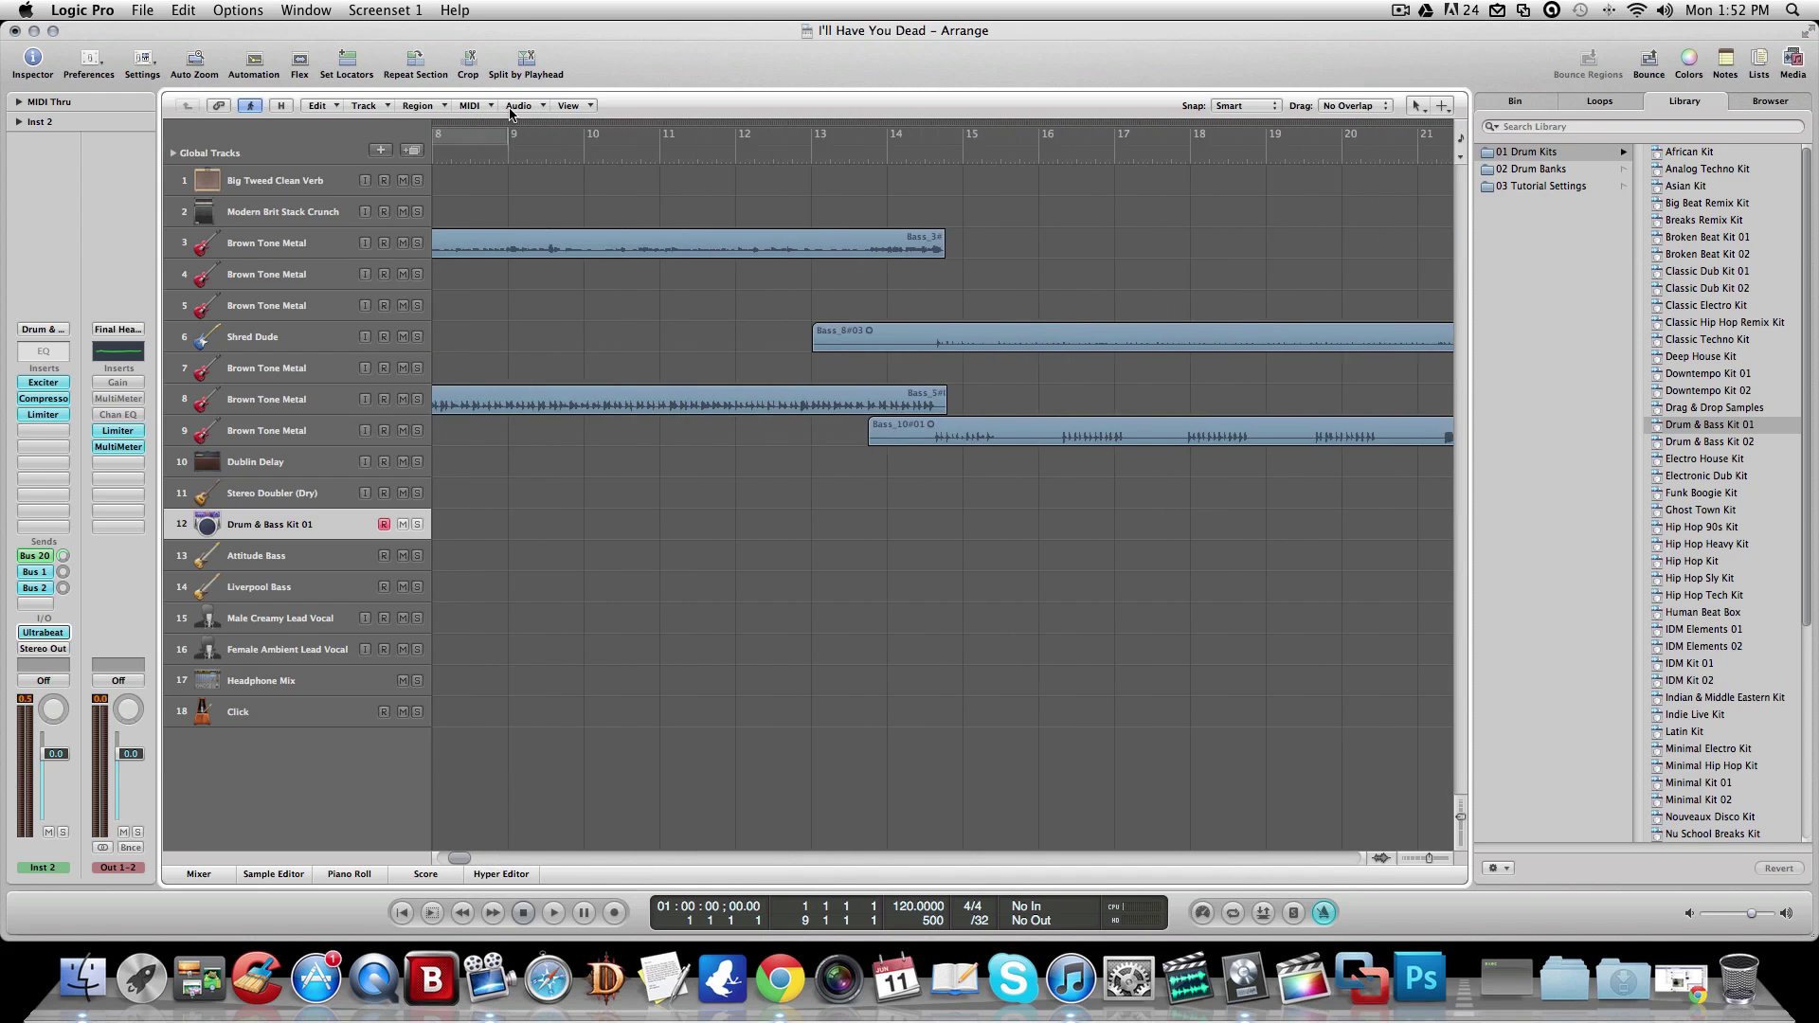
drag(546, 142, 1422, 144)
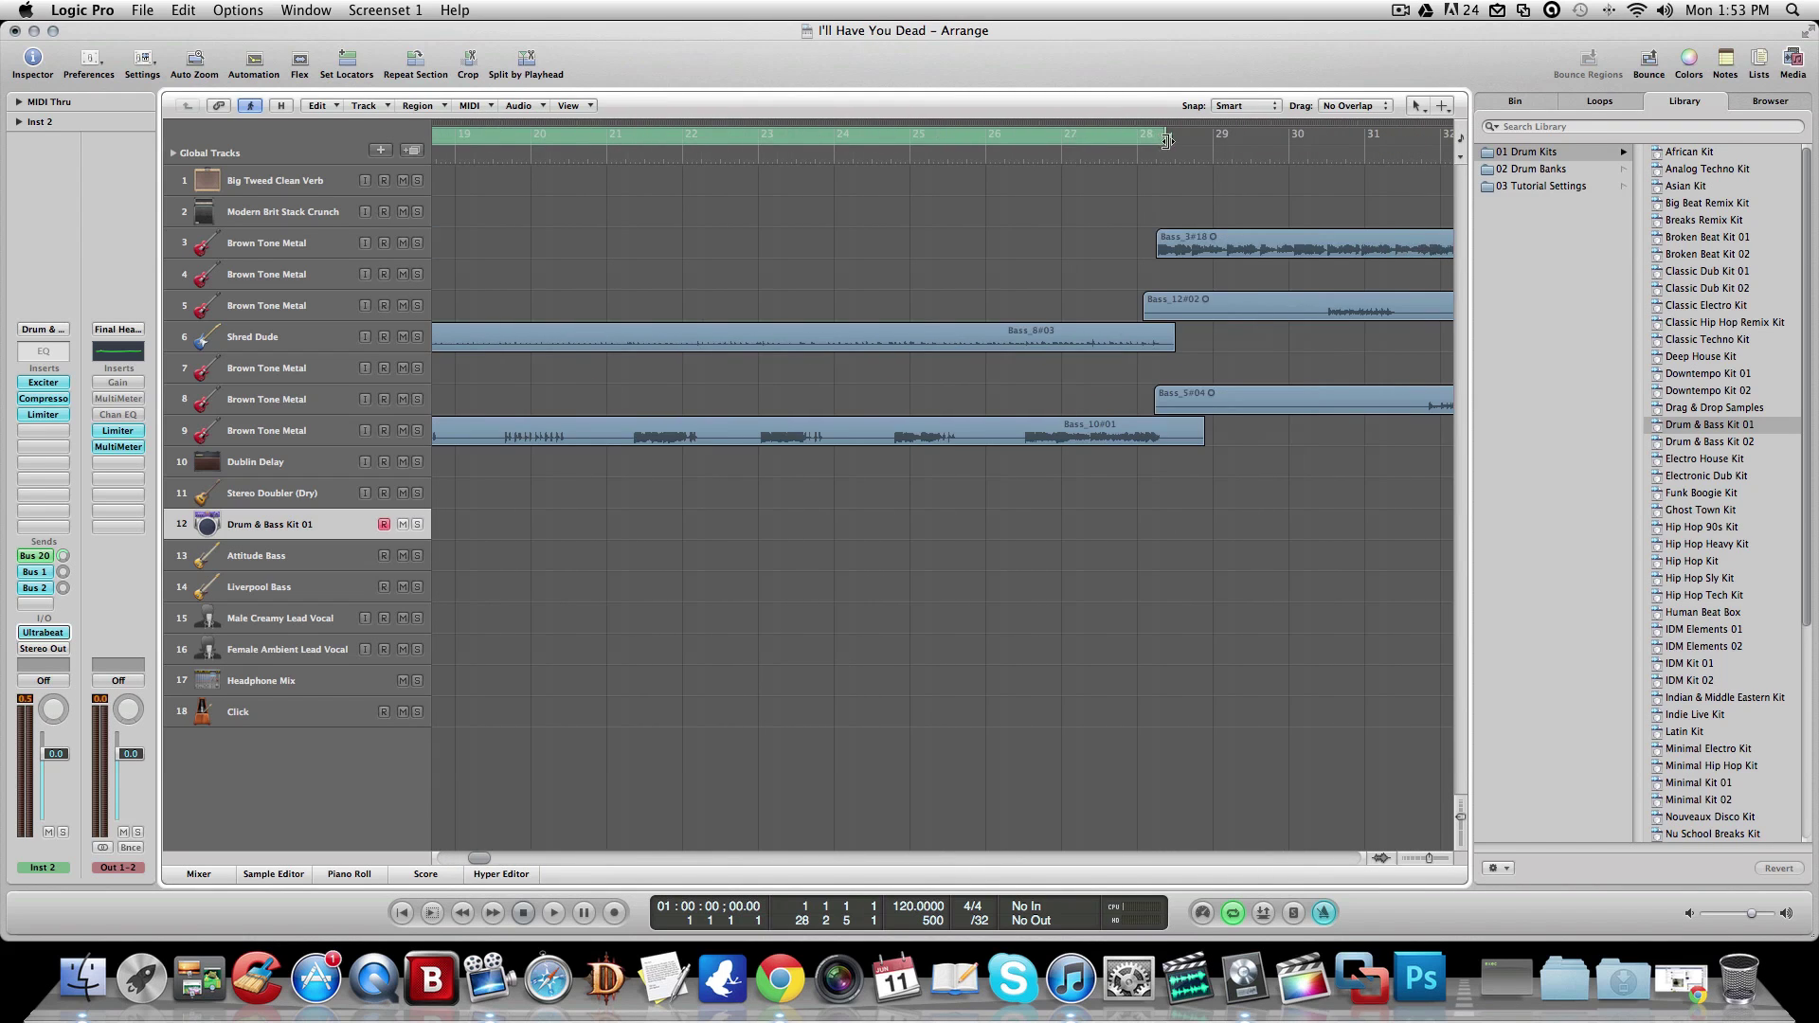
drag(1167, 135, 1222, 142)
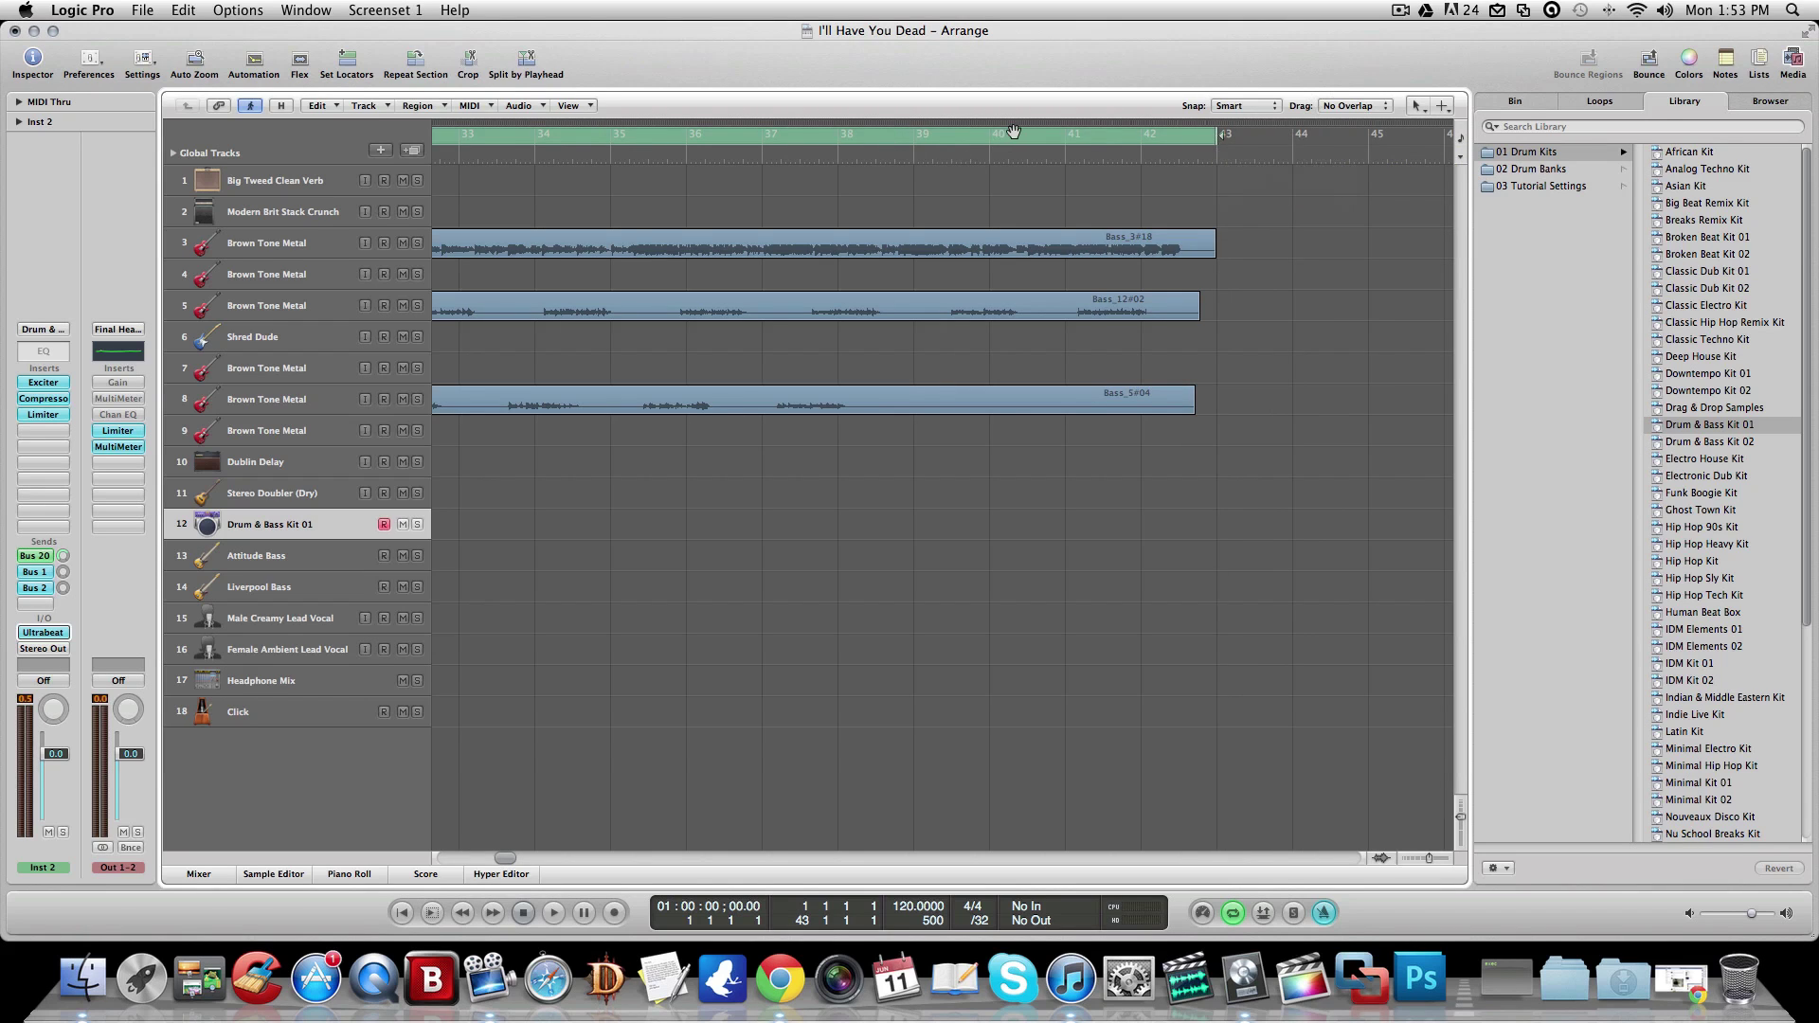
scroll(525, 157, left, 10)
scroll(630, 193, left, 4)
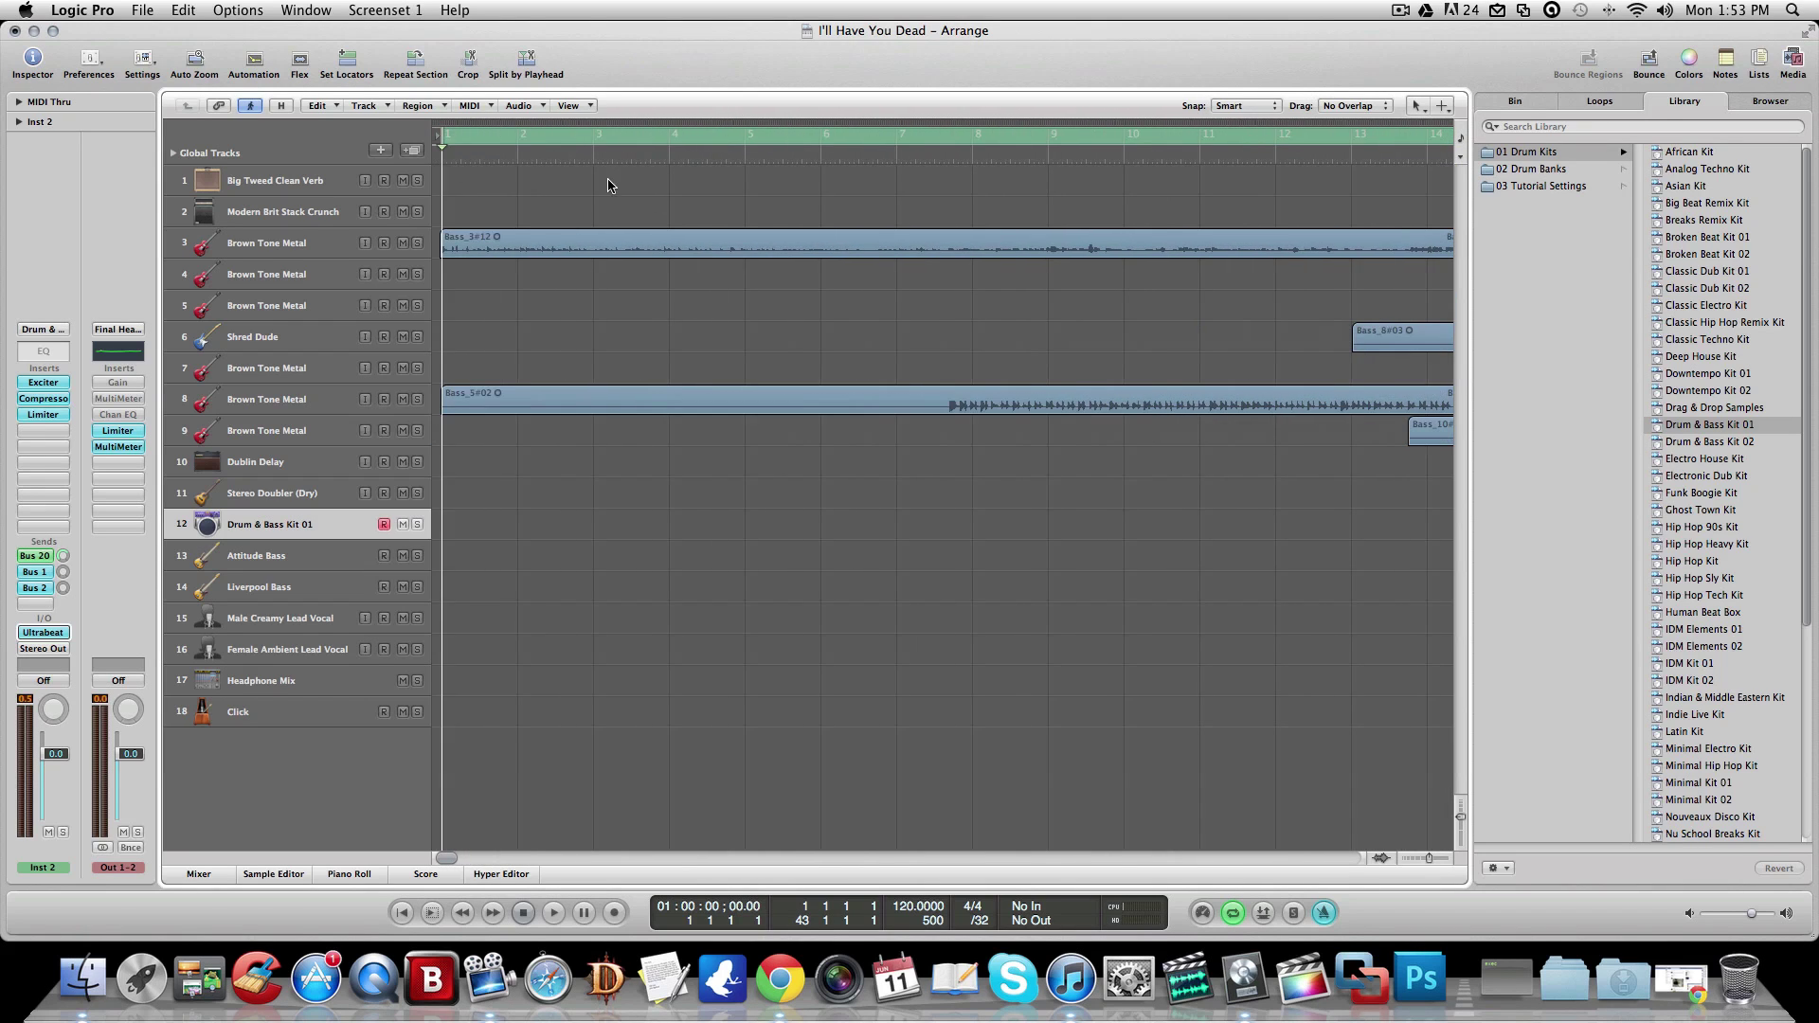
click(152, 11)
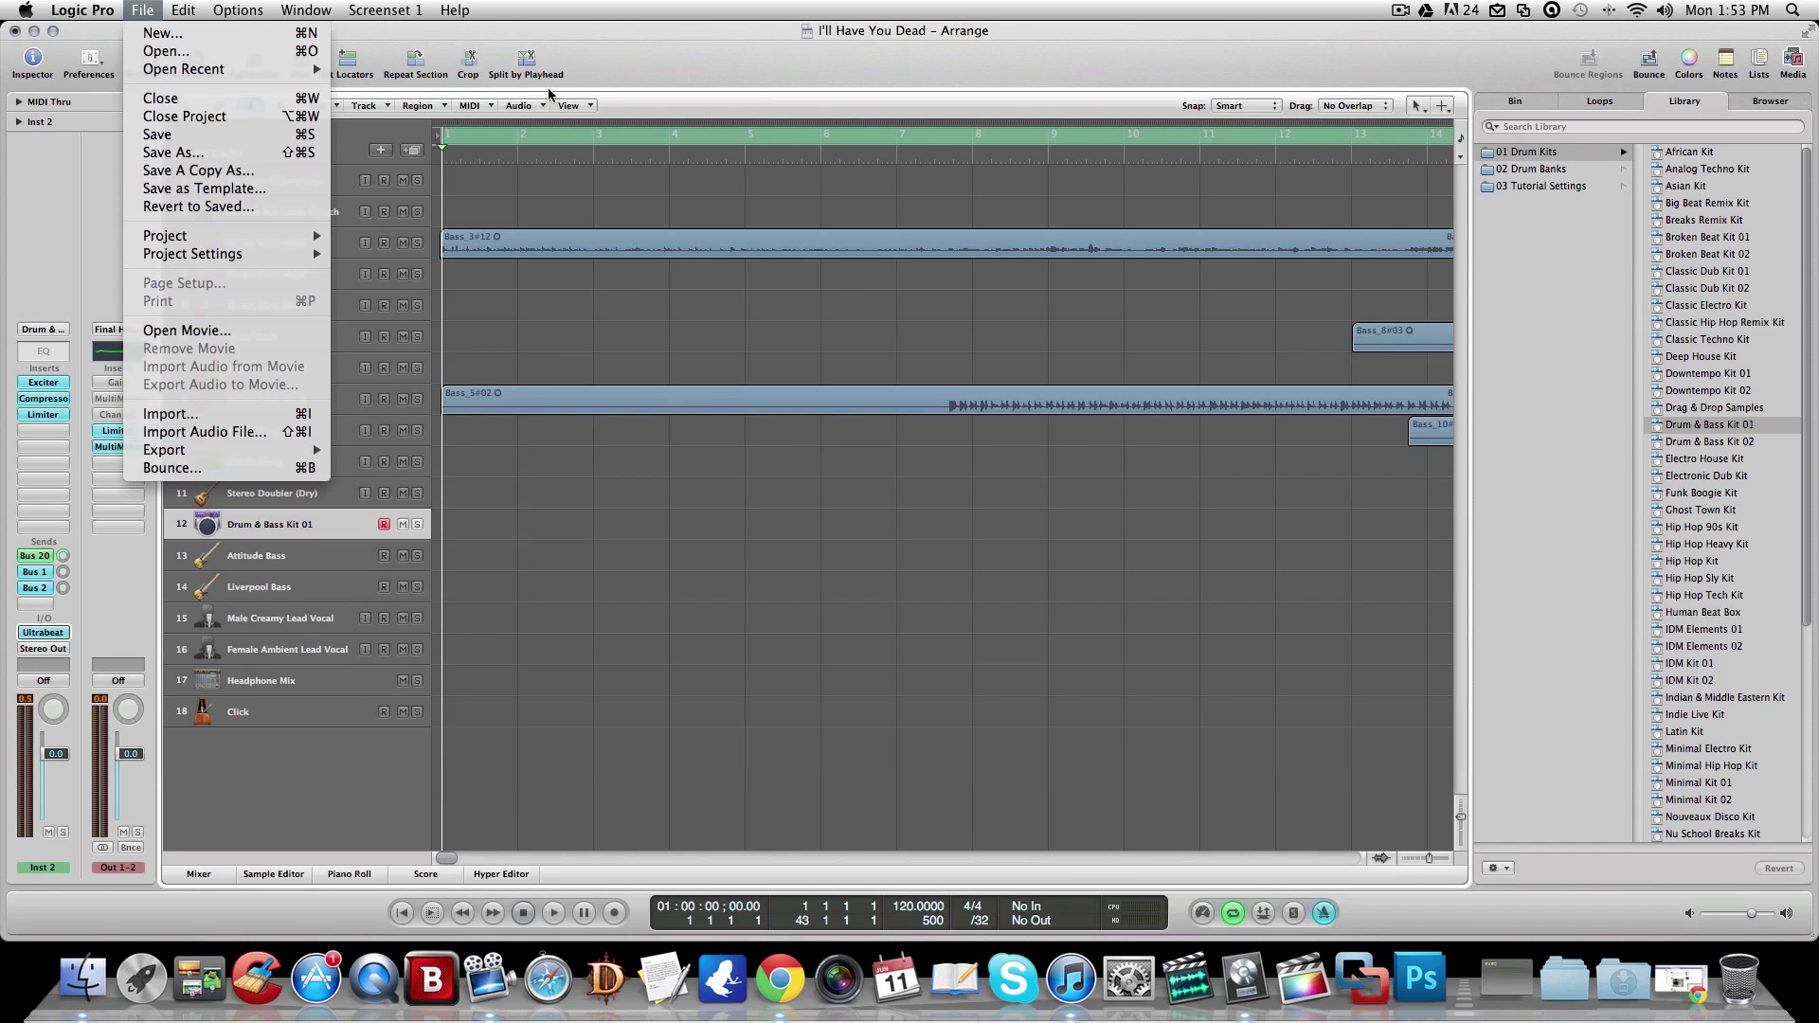
click(587, 60)
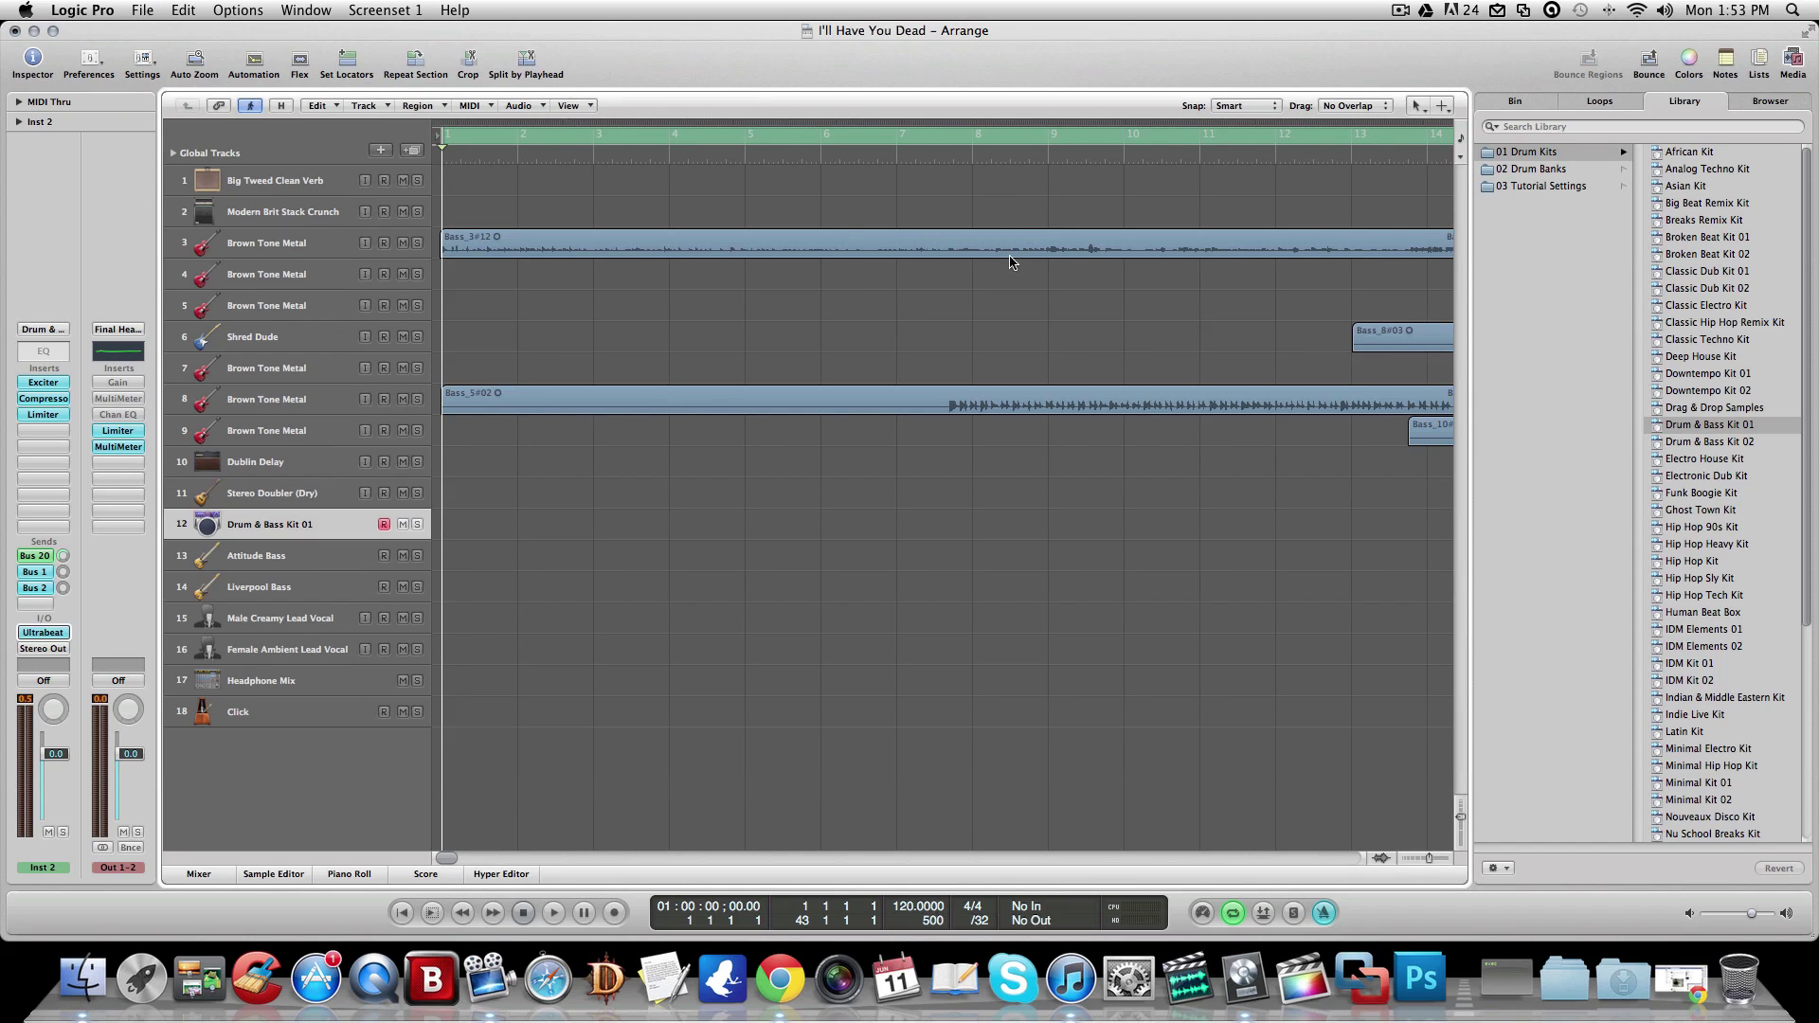
scroll(919, 225, right, 10)
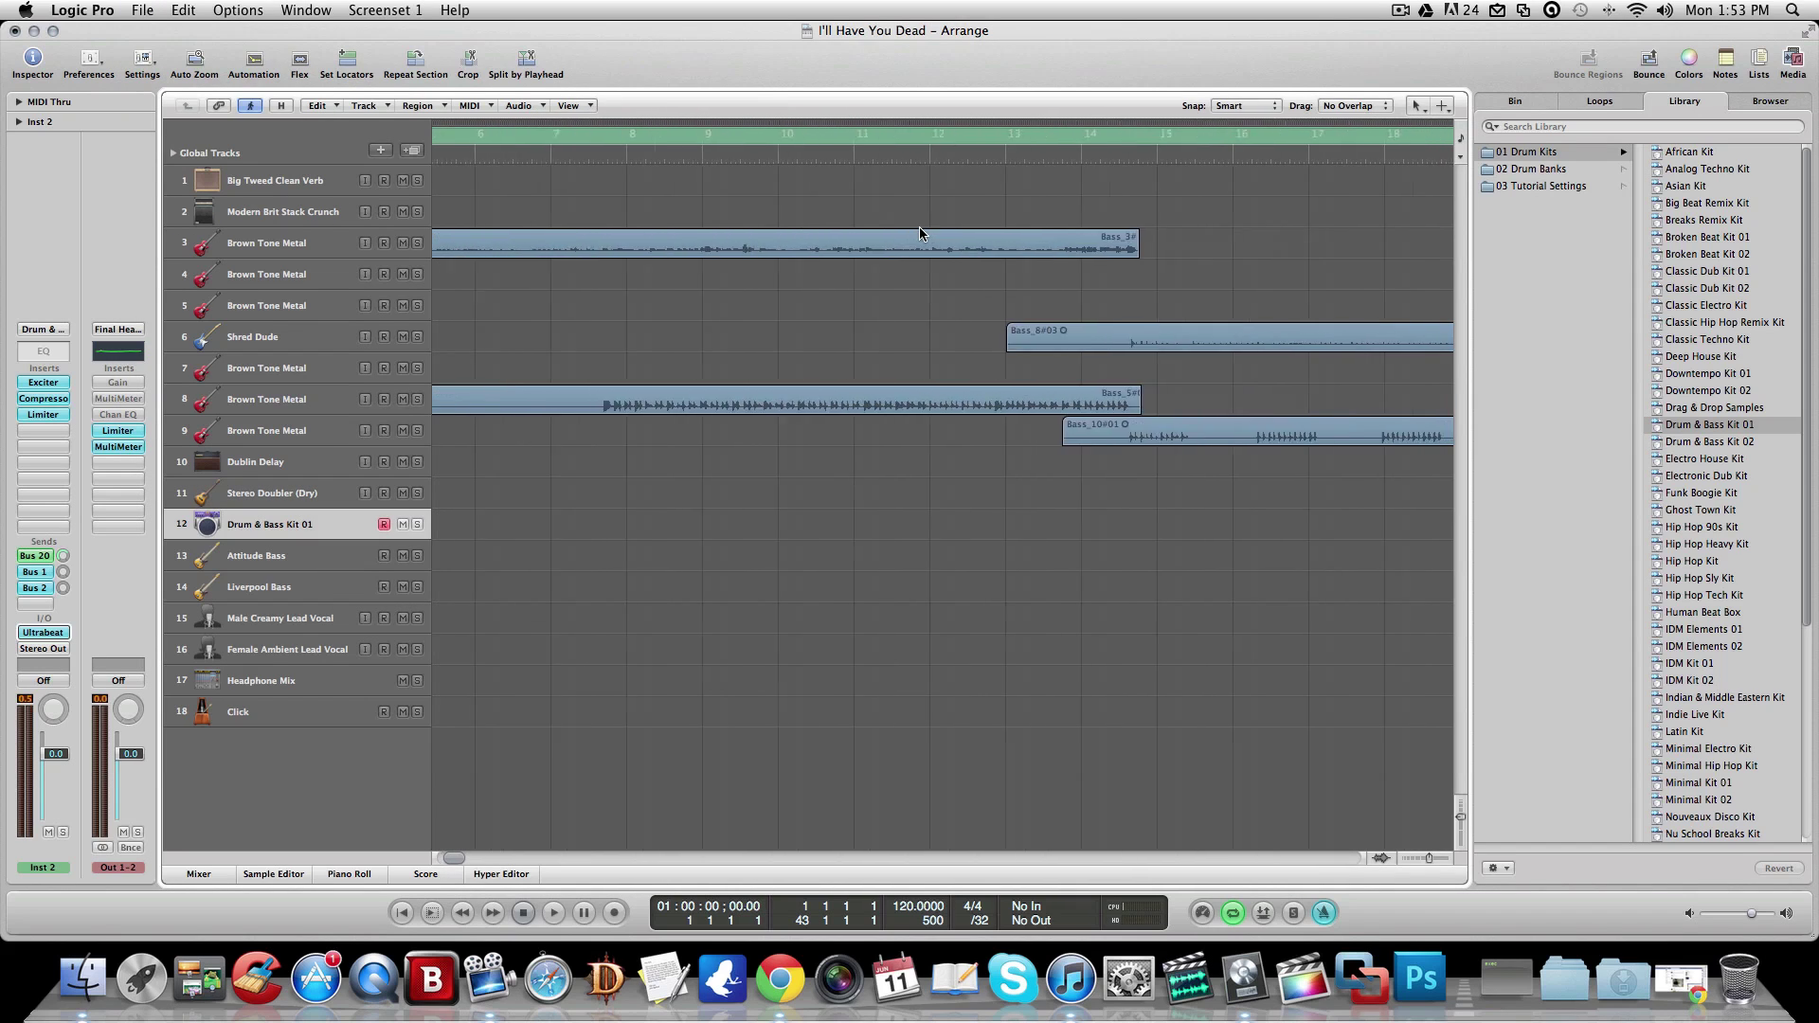
scroll(925, 232, left, 10)
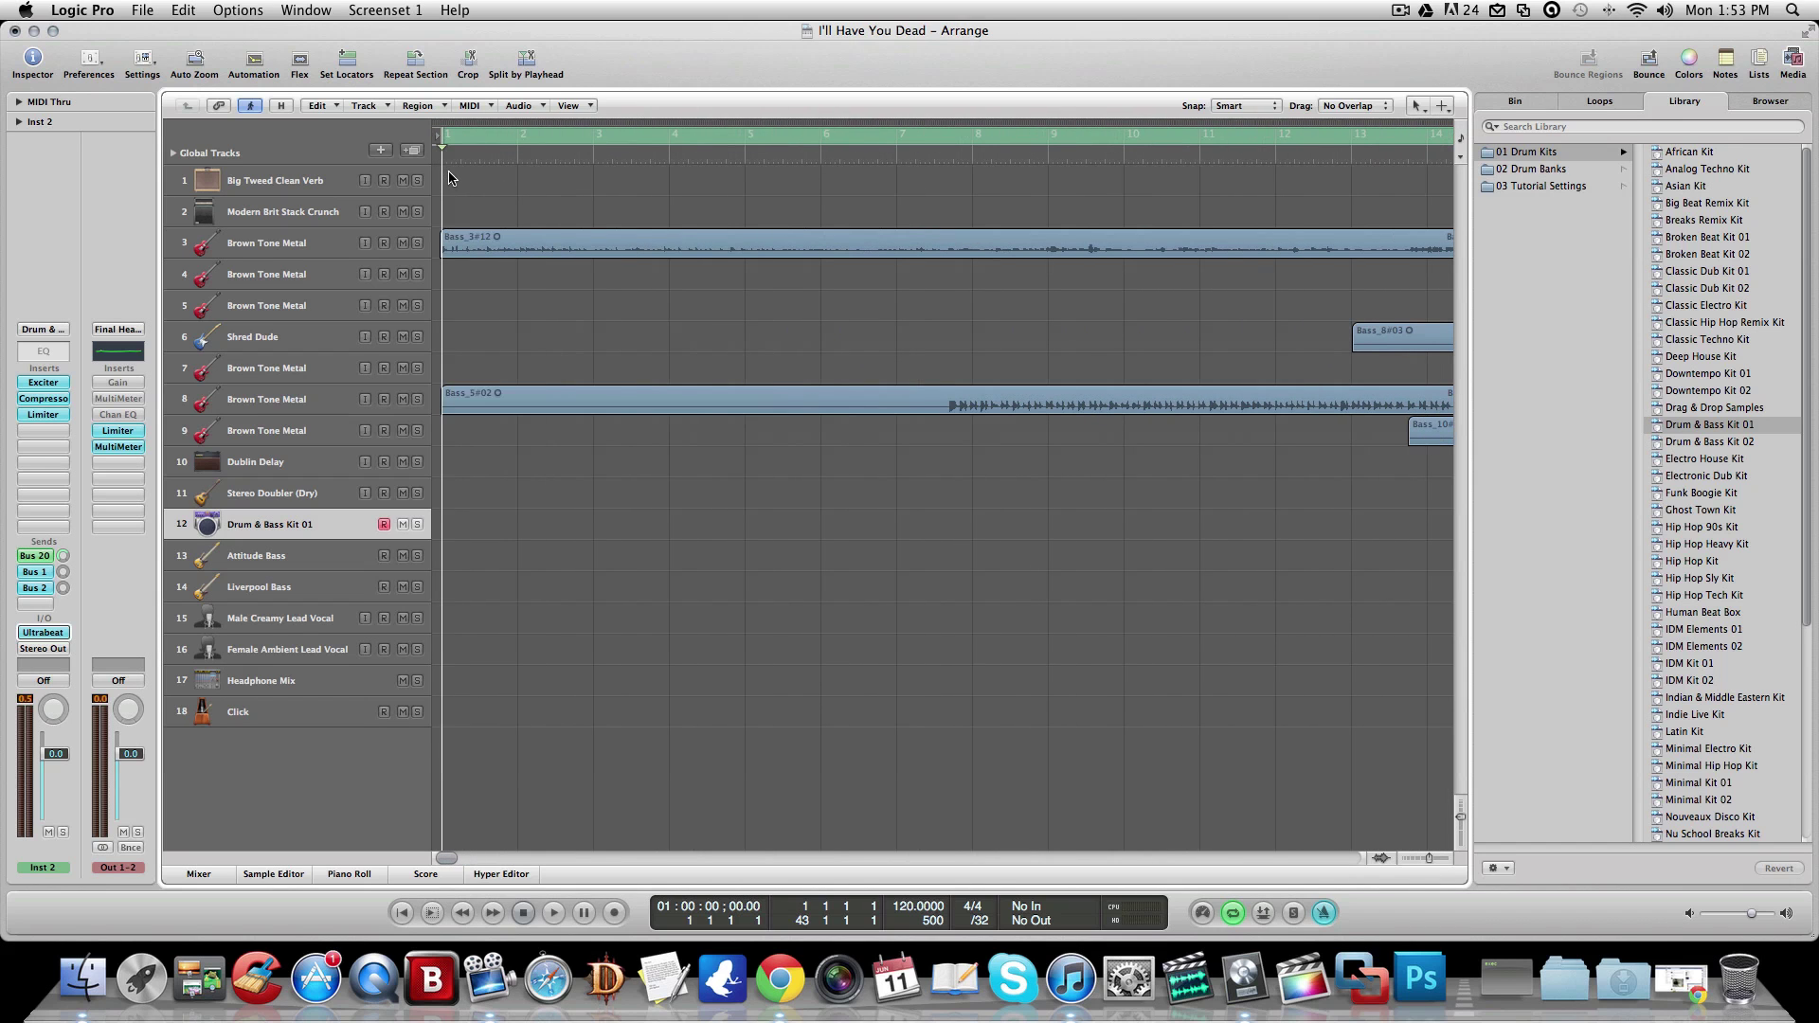
scroll(1020, 182, right, 20)
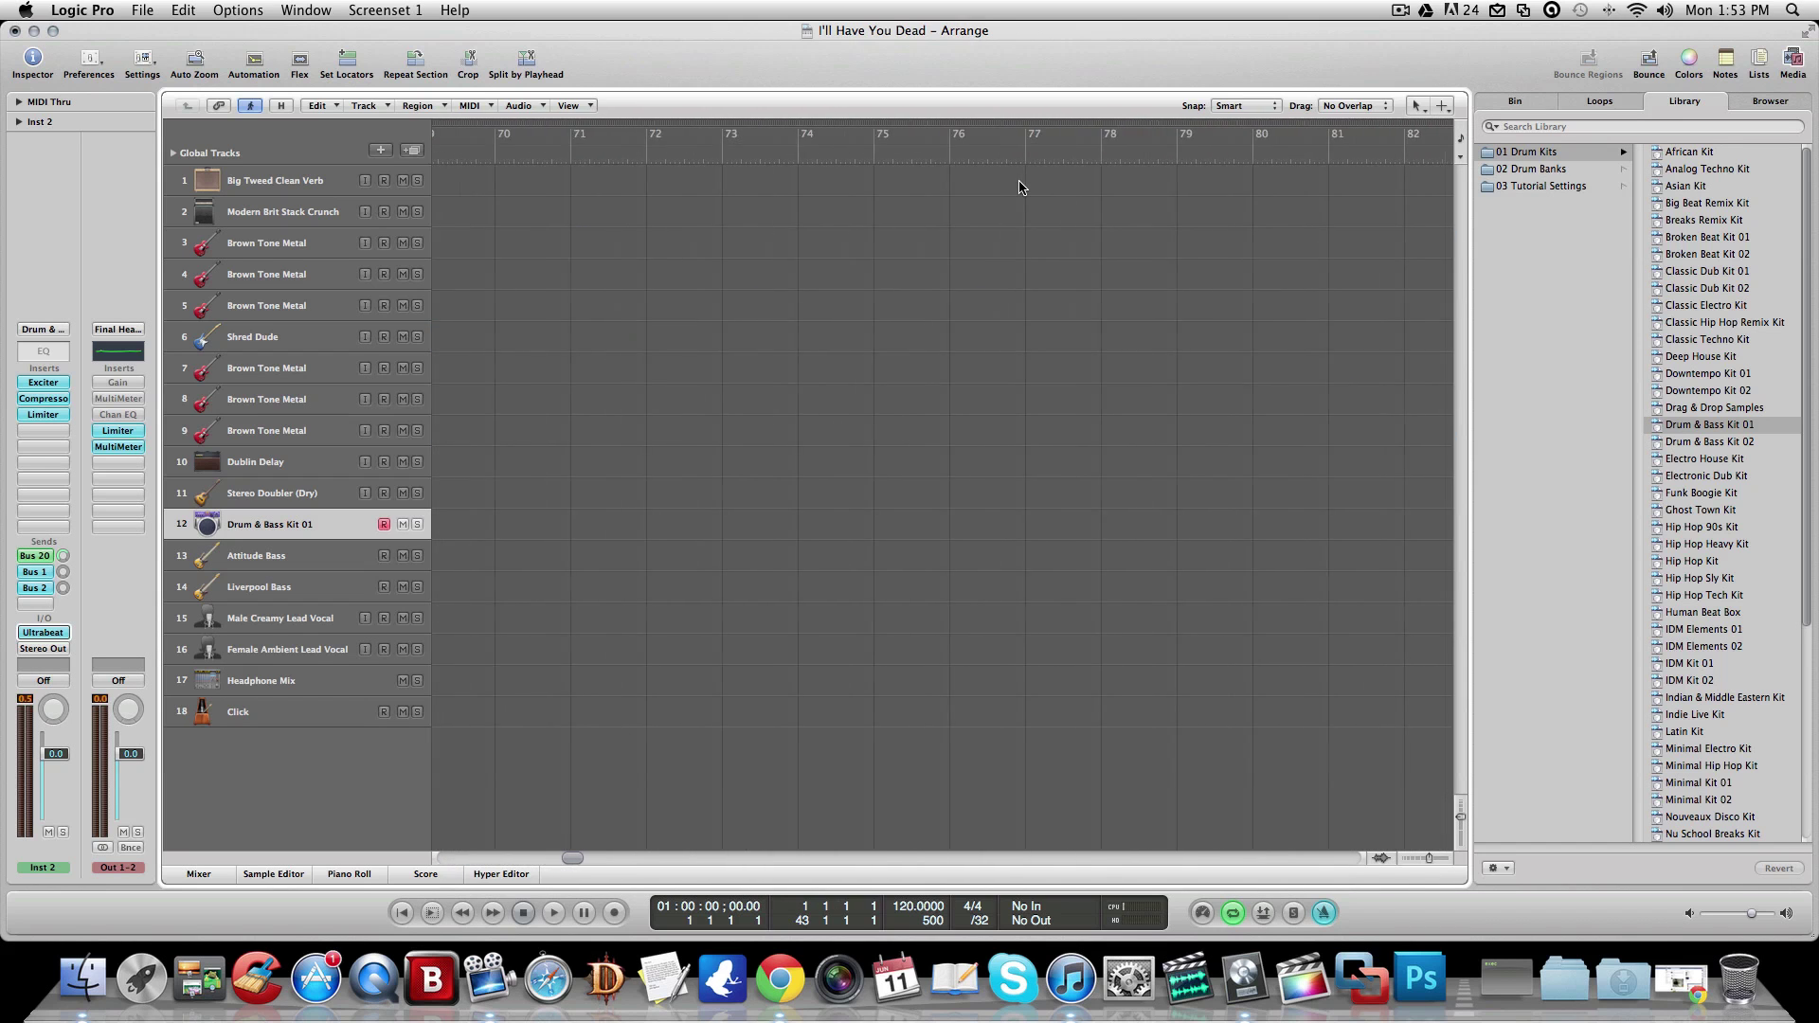
scroll(1019, 187, right, 20)
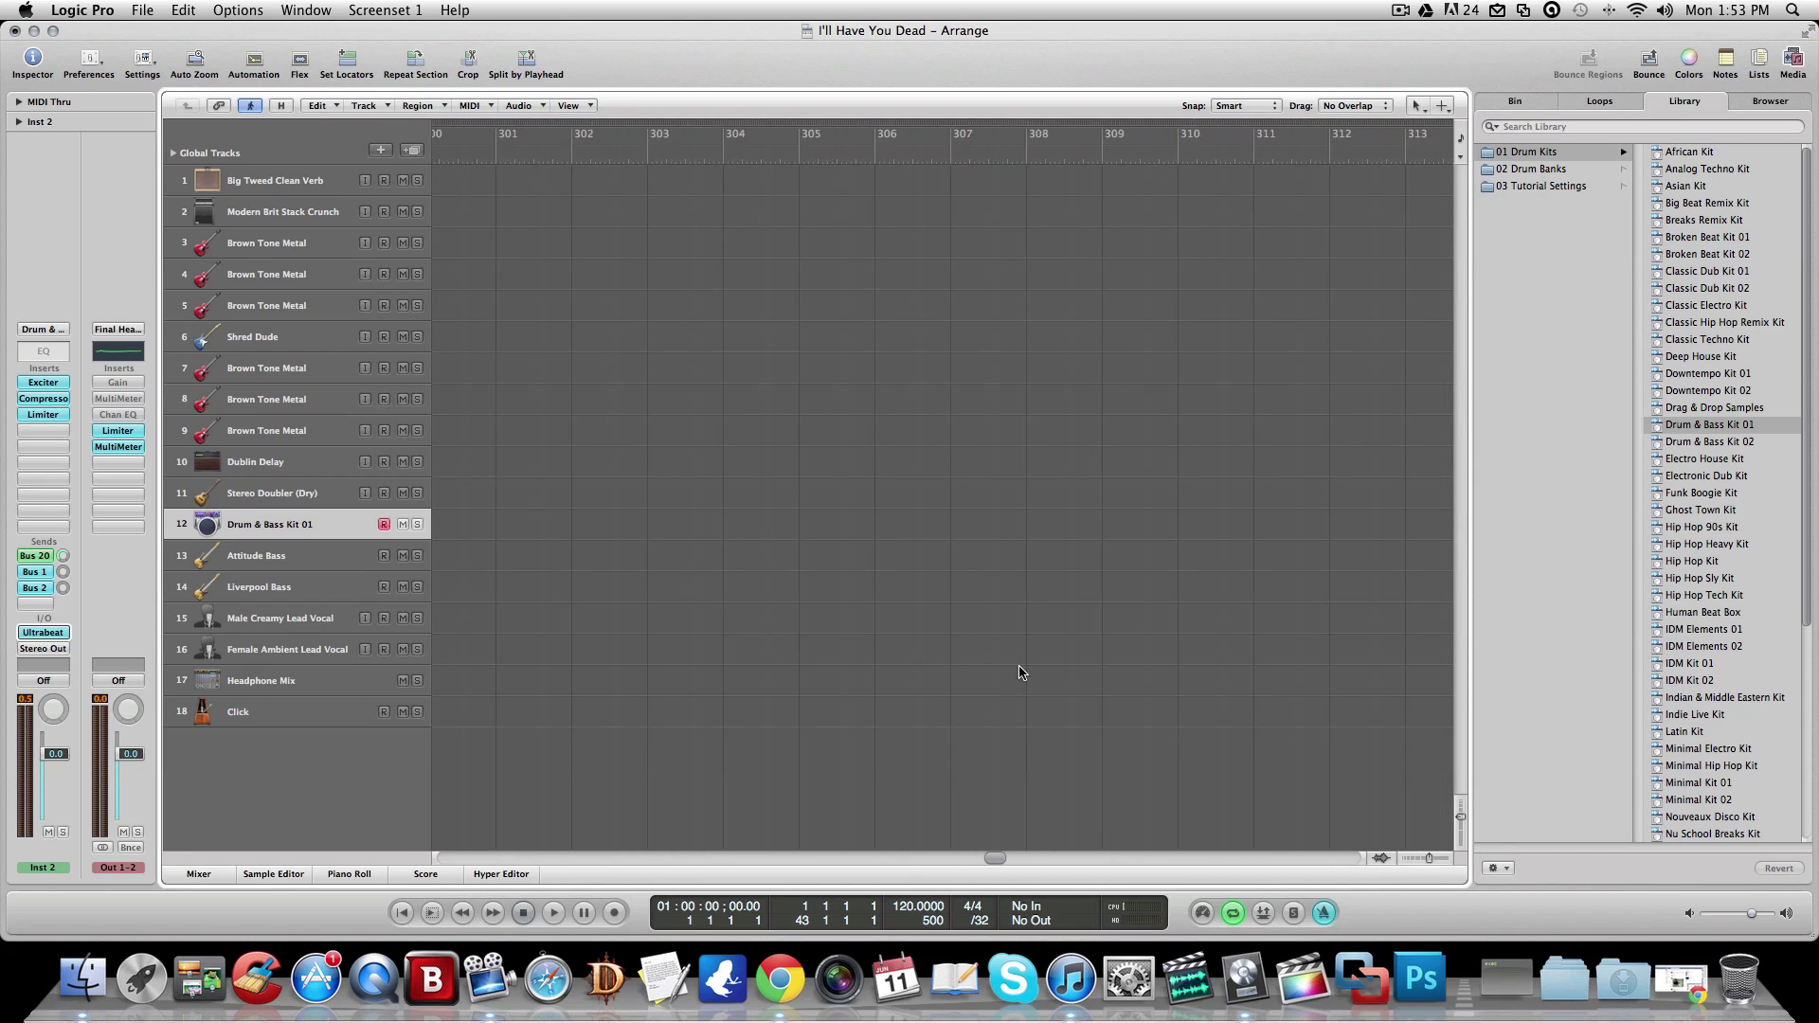
Return the view to bar 1 and open File > Bounce for the Output 1-2 mixdown
drag(995, 859, 1379, 846)
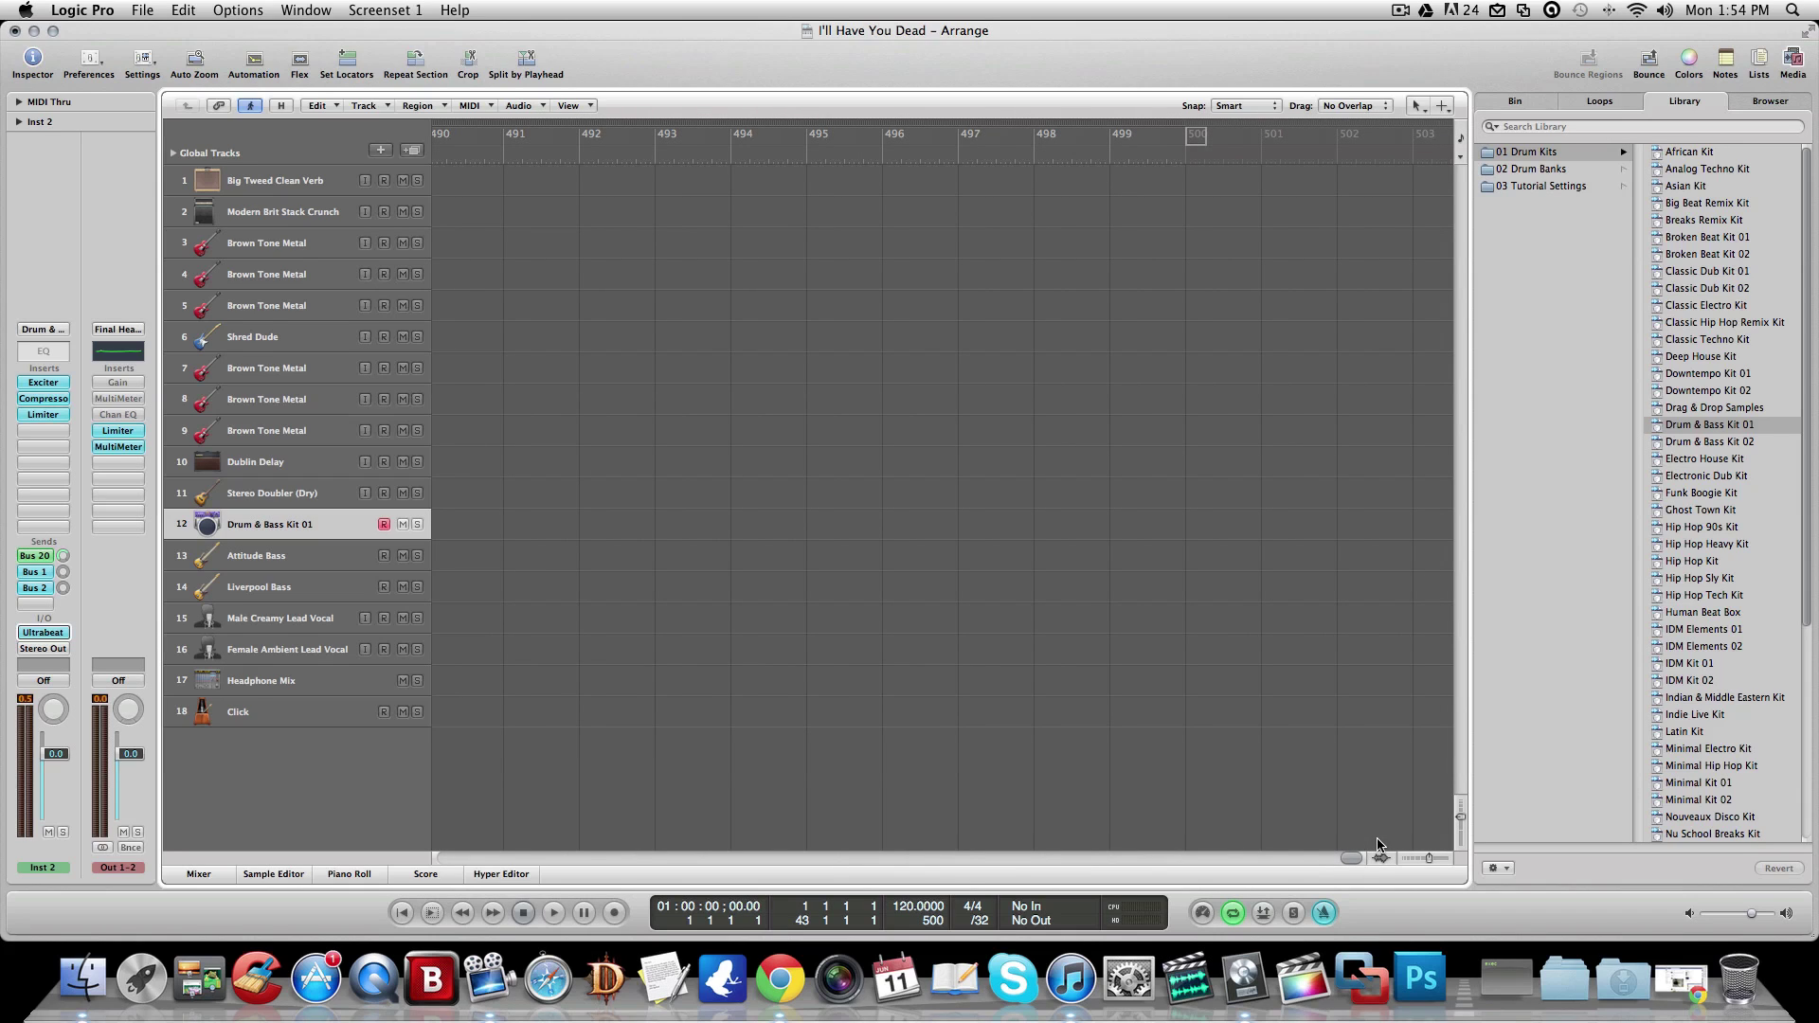
drag(1376, 844, 524, 759)
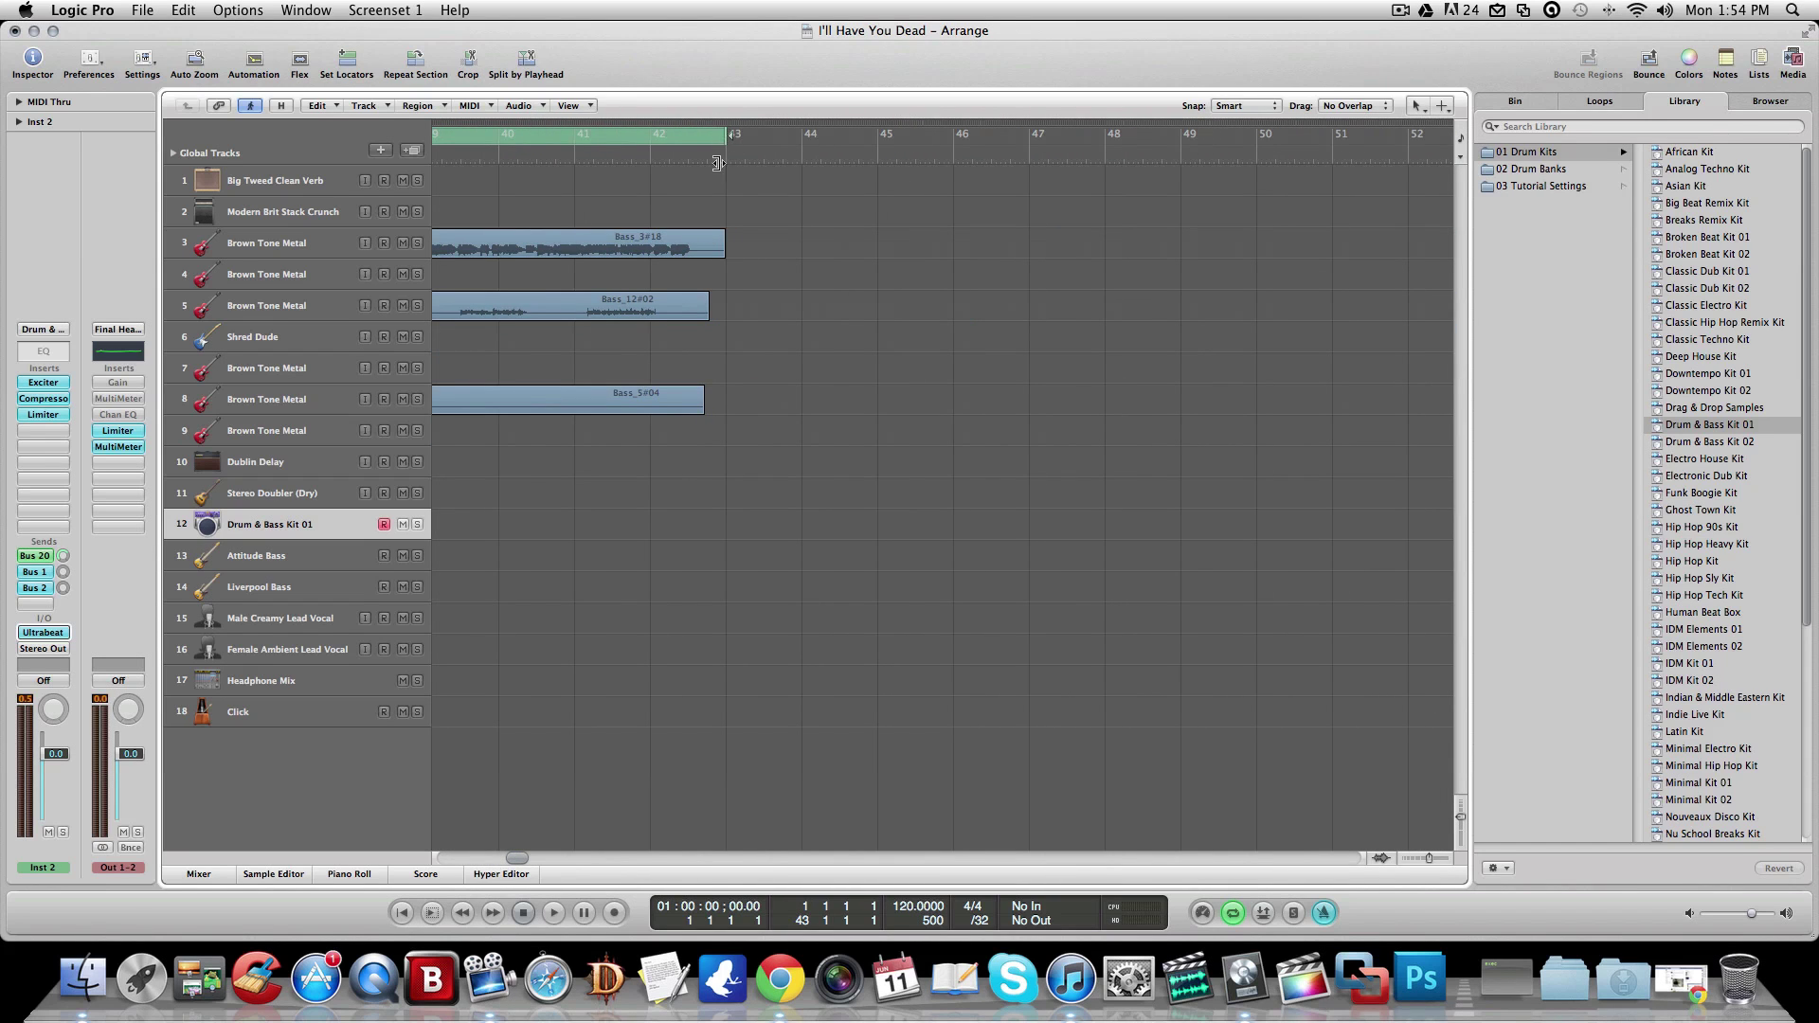
scroll(716, 228, left, 10)
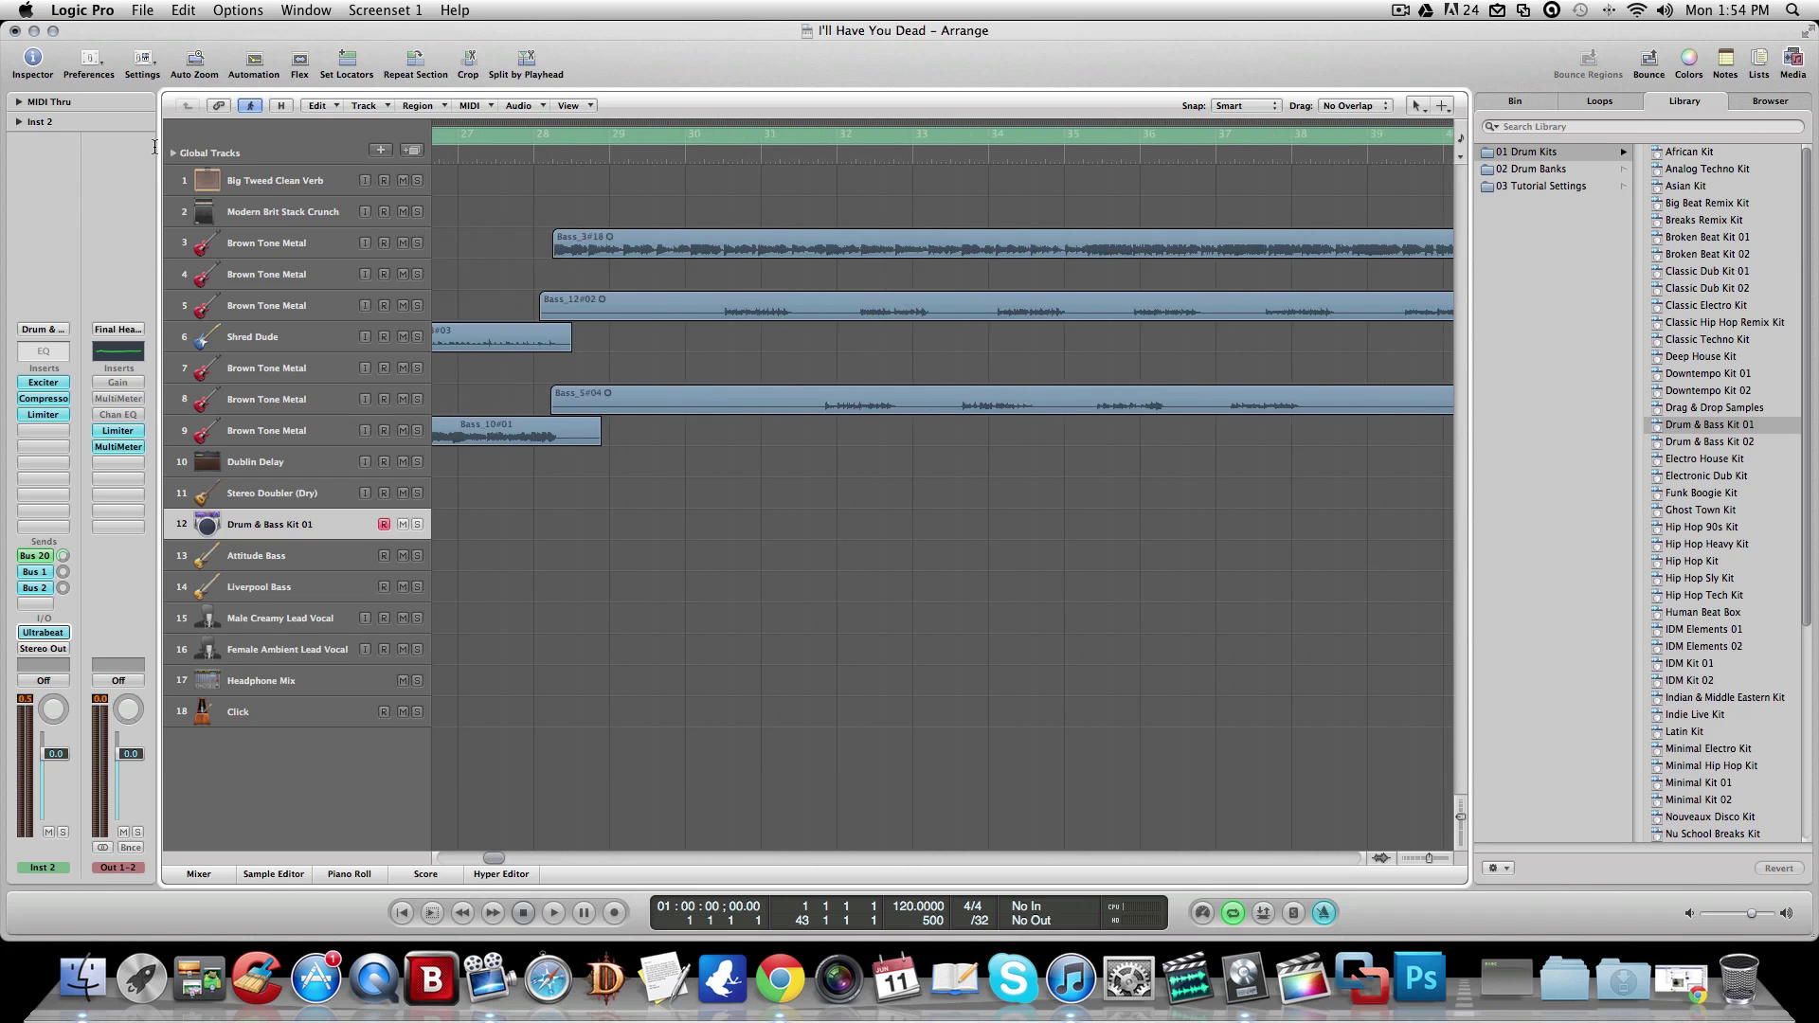
scroll(1289, 163, left, 14)
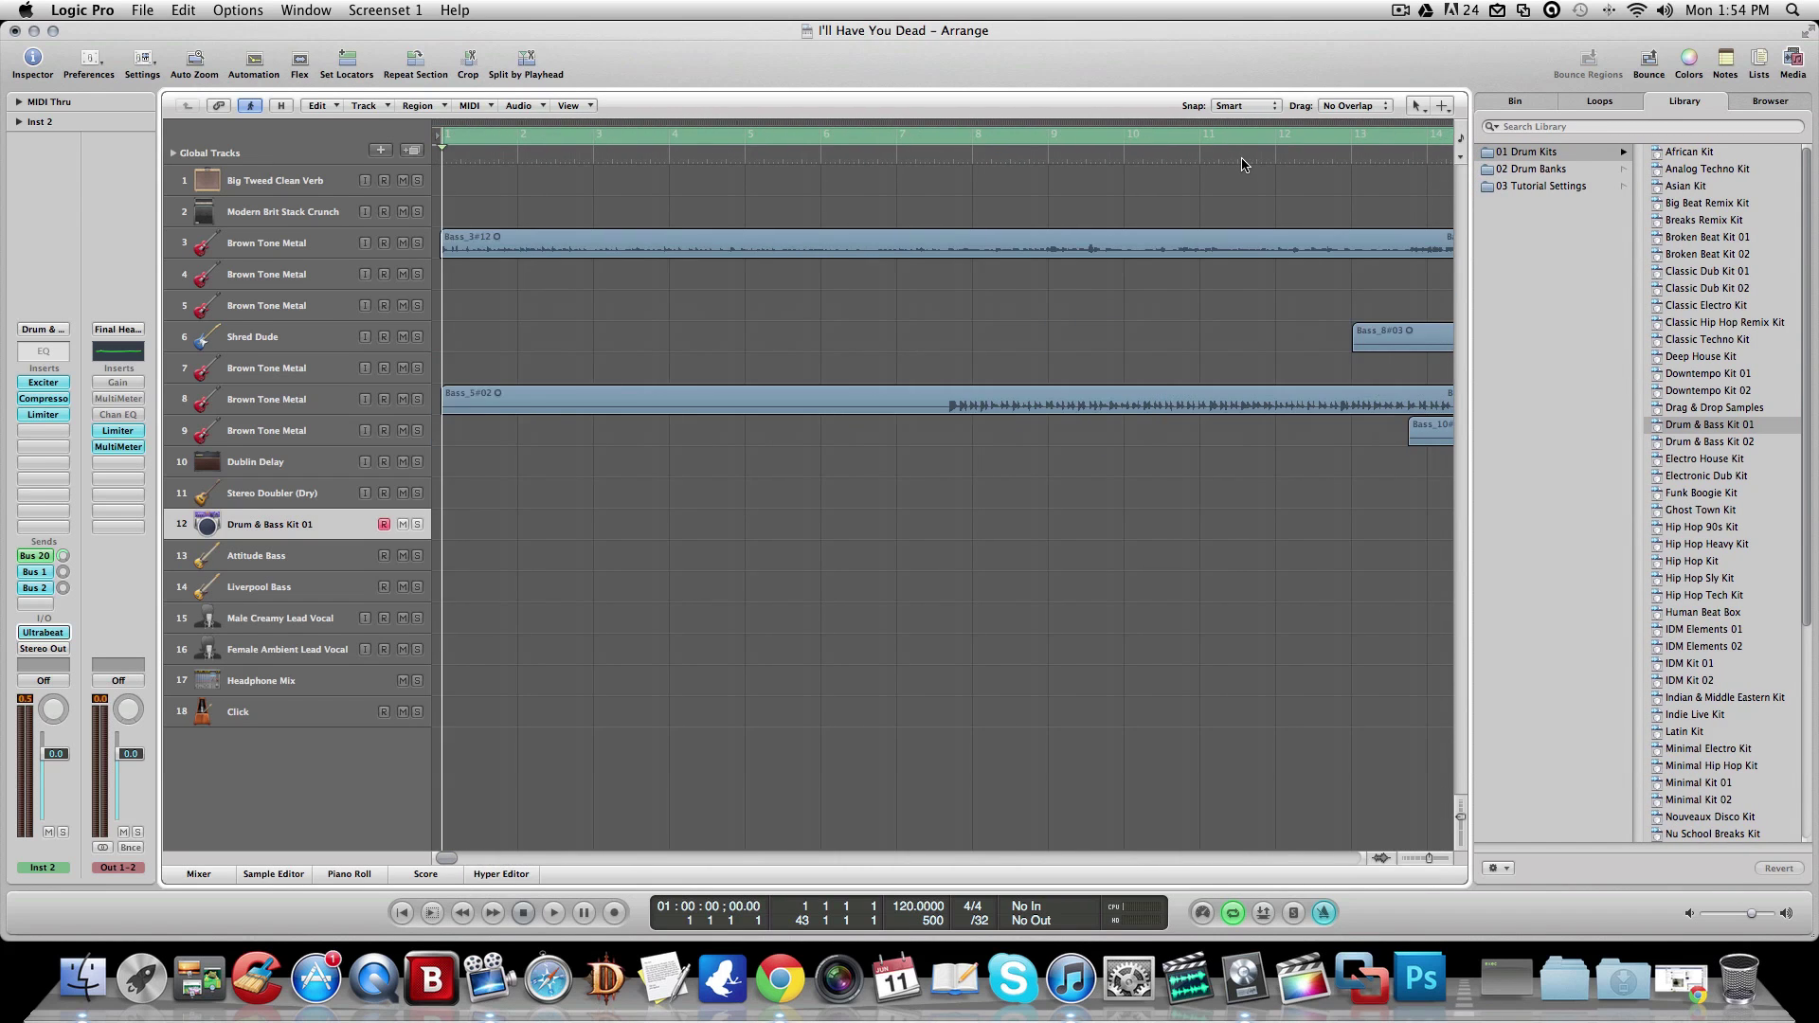
click(140, 10)
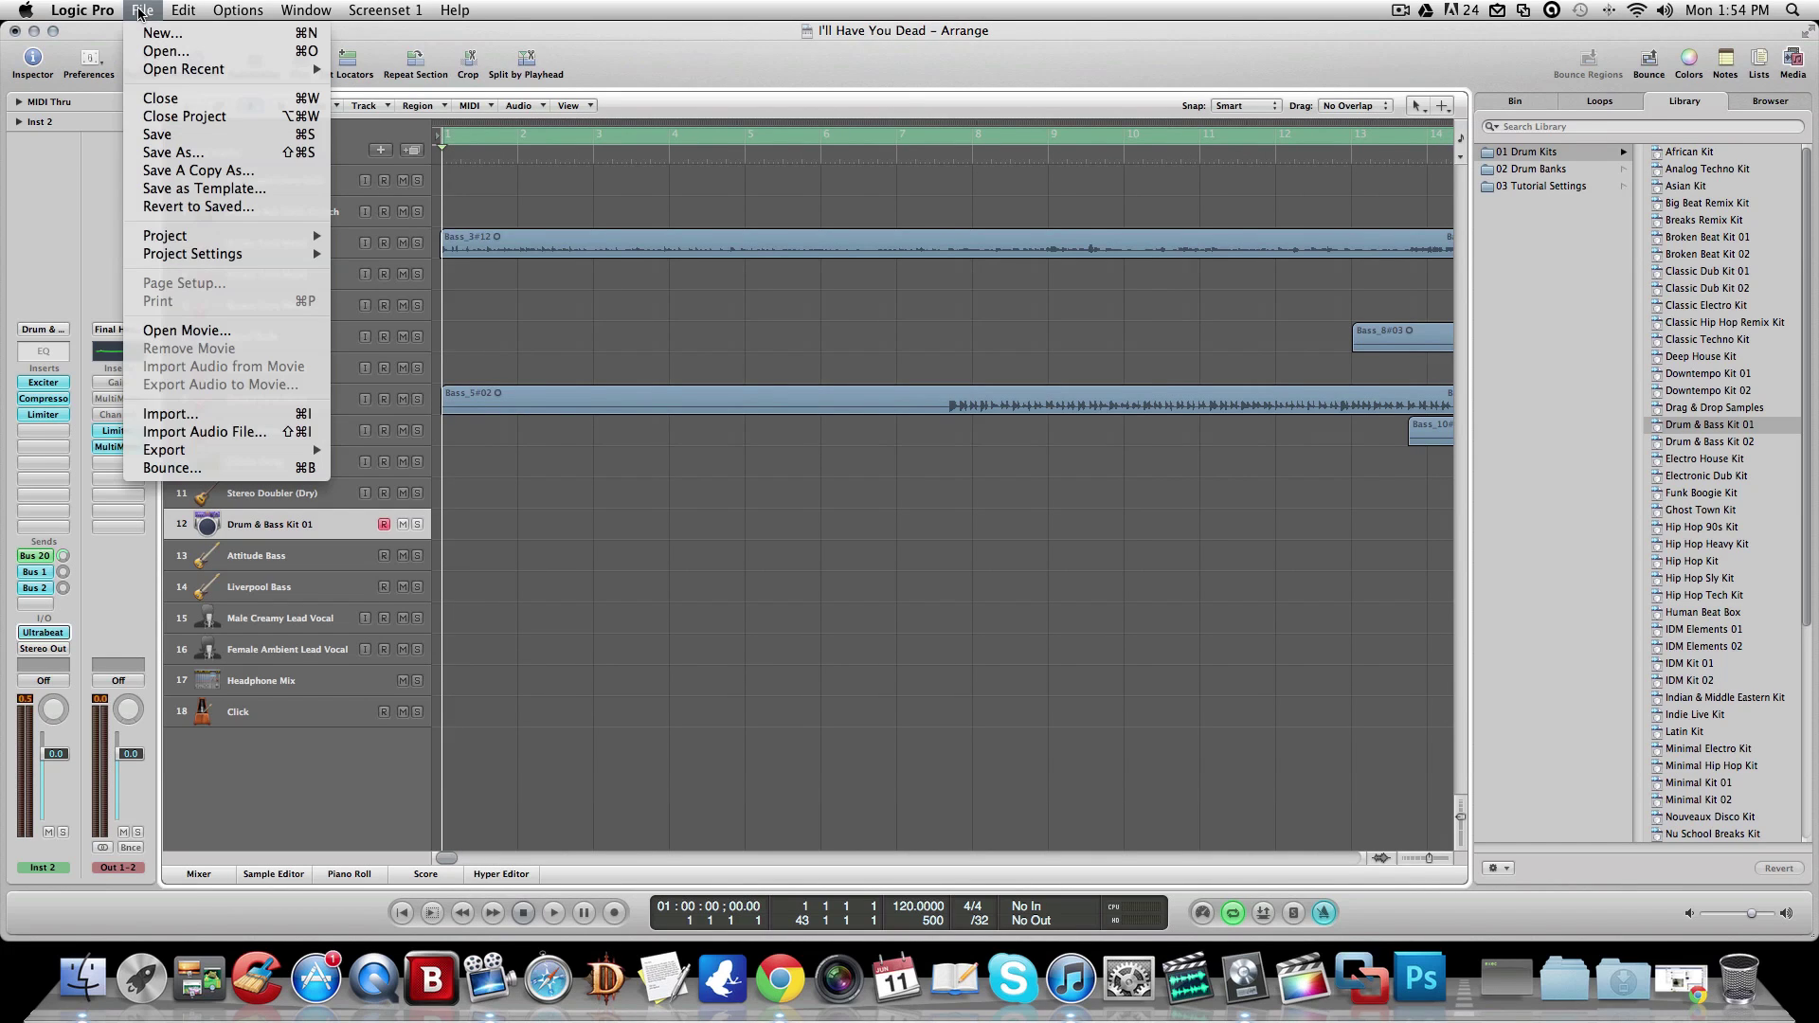
click(192, 472)
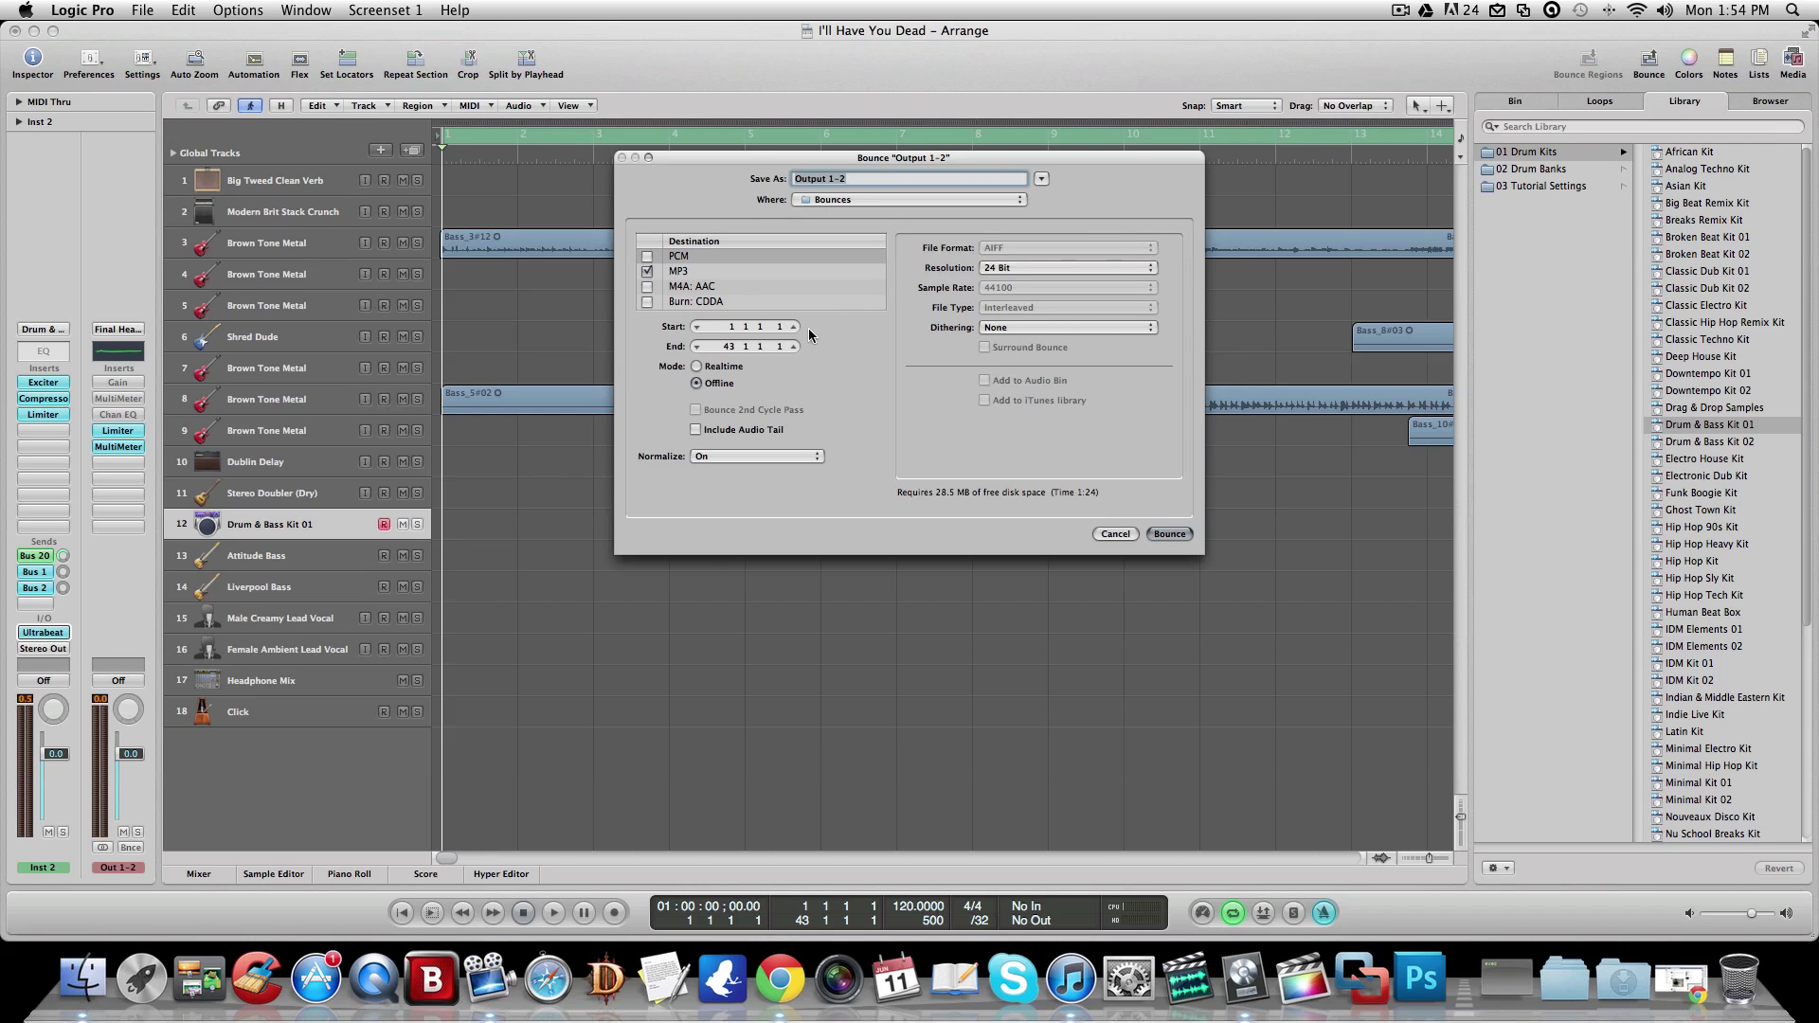
Show the MP3 encoding settings in the Bounce dialog after briefly checking M4A: AAC
scroll(834, 293, down, 1)
scroll(805, 283, up, 1)
click(690, 275)
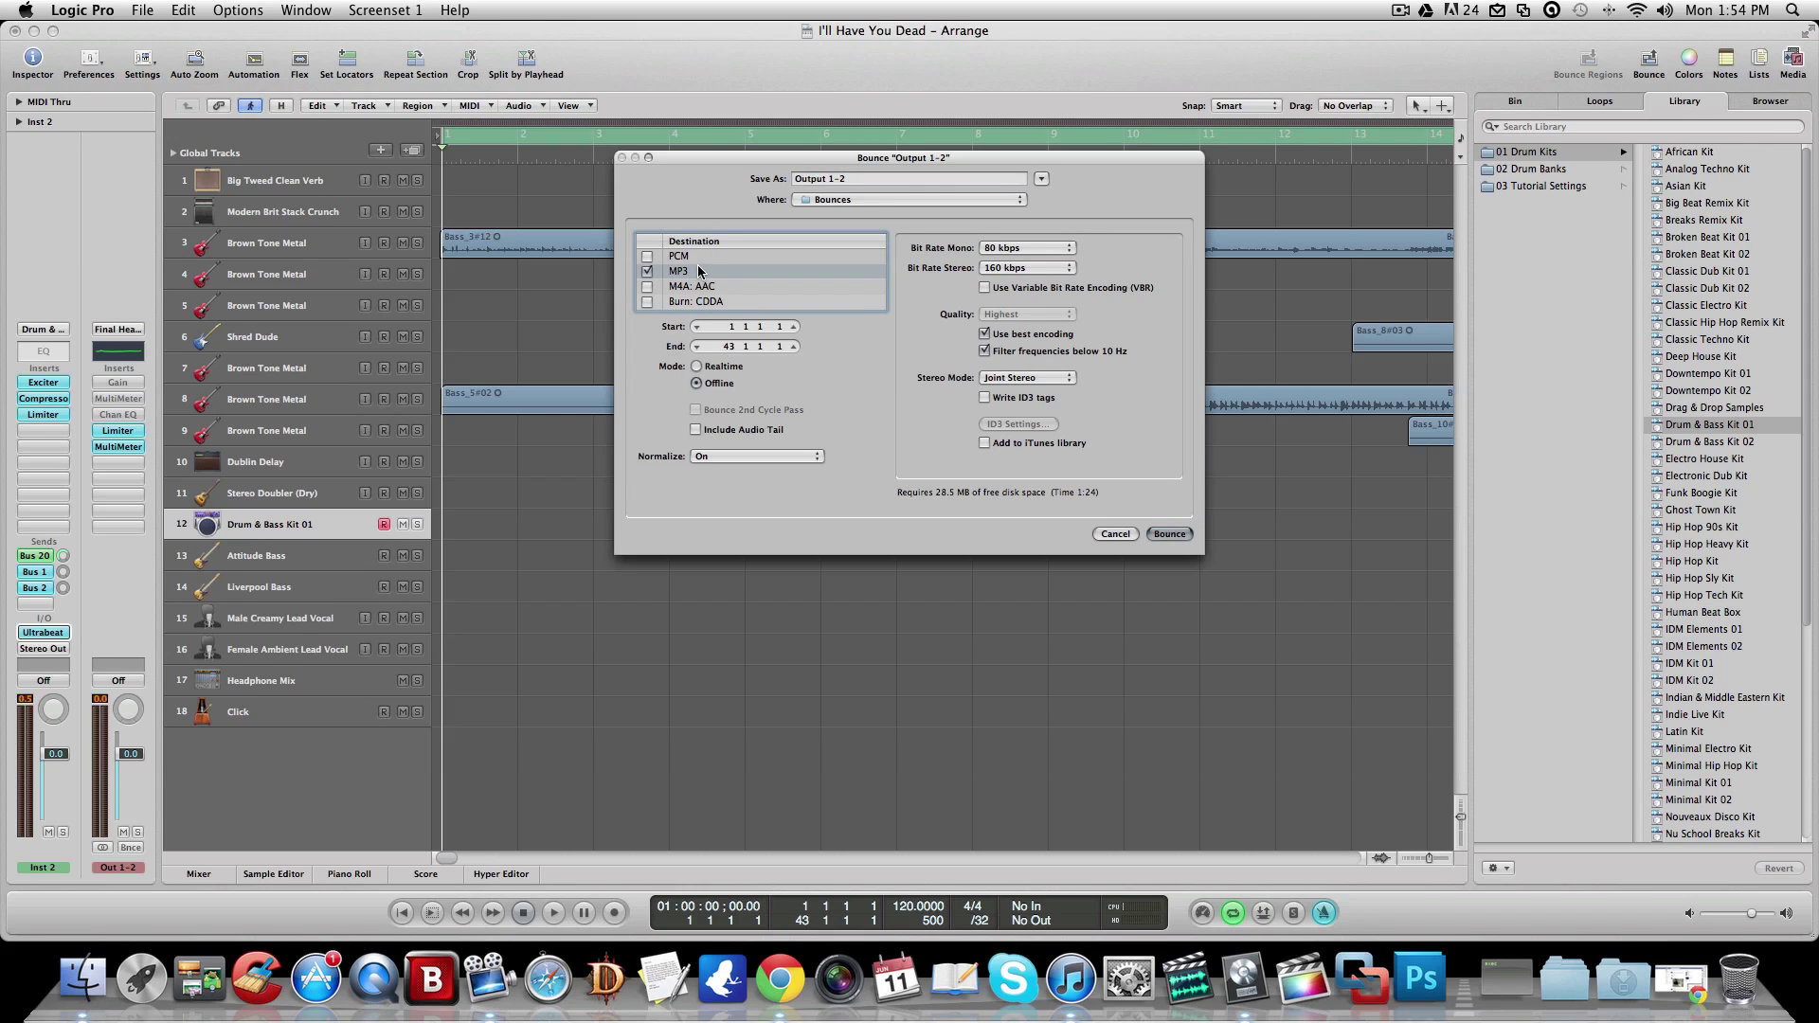
click(737, 286)
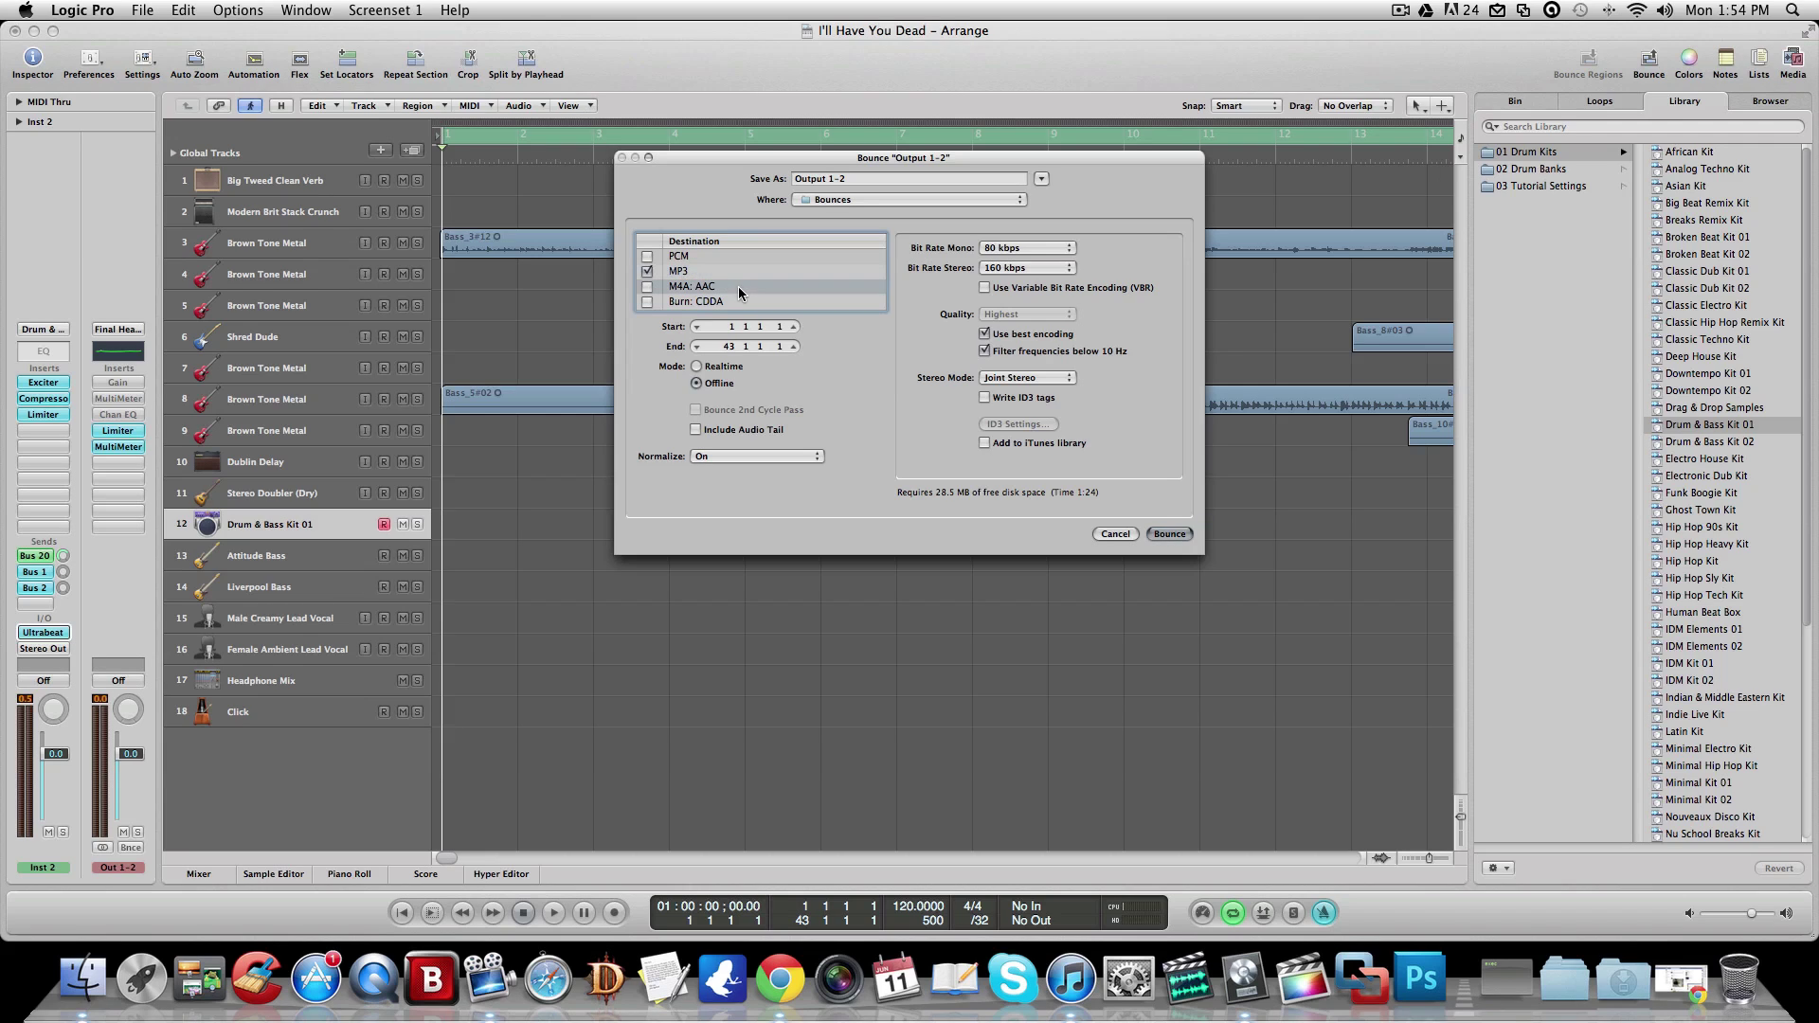
click(749, 269)
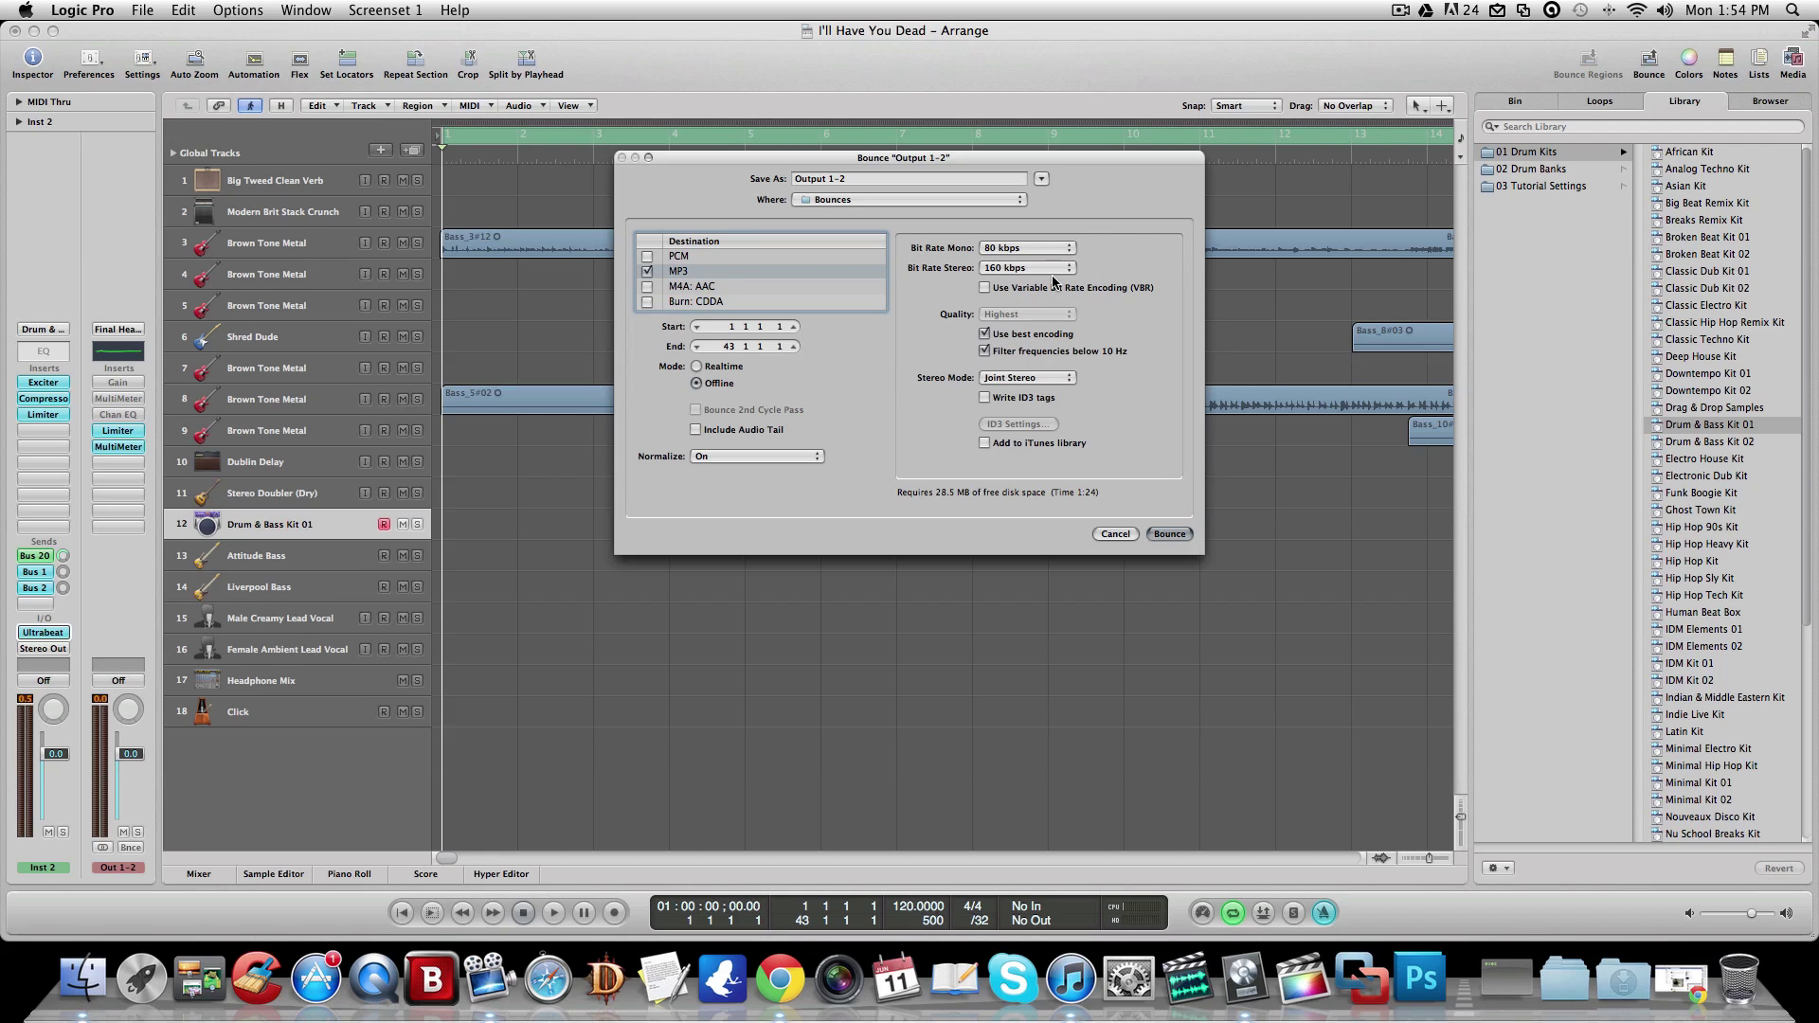
click(1065, 249)
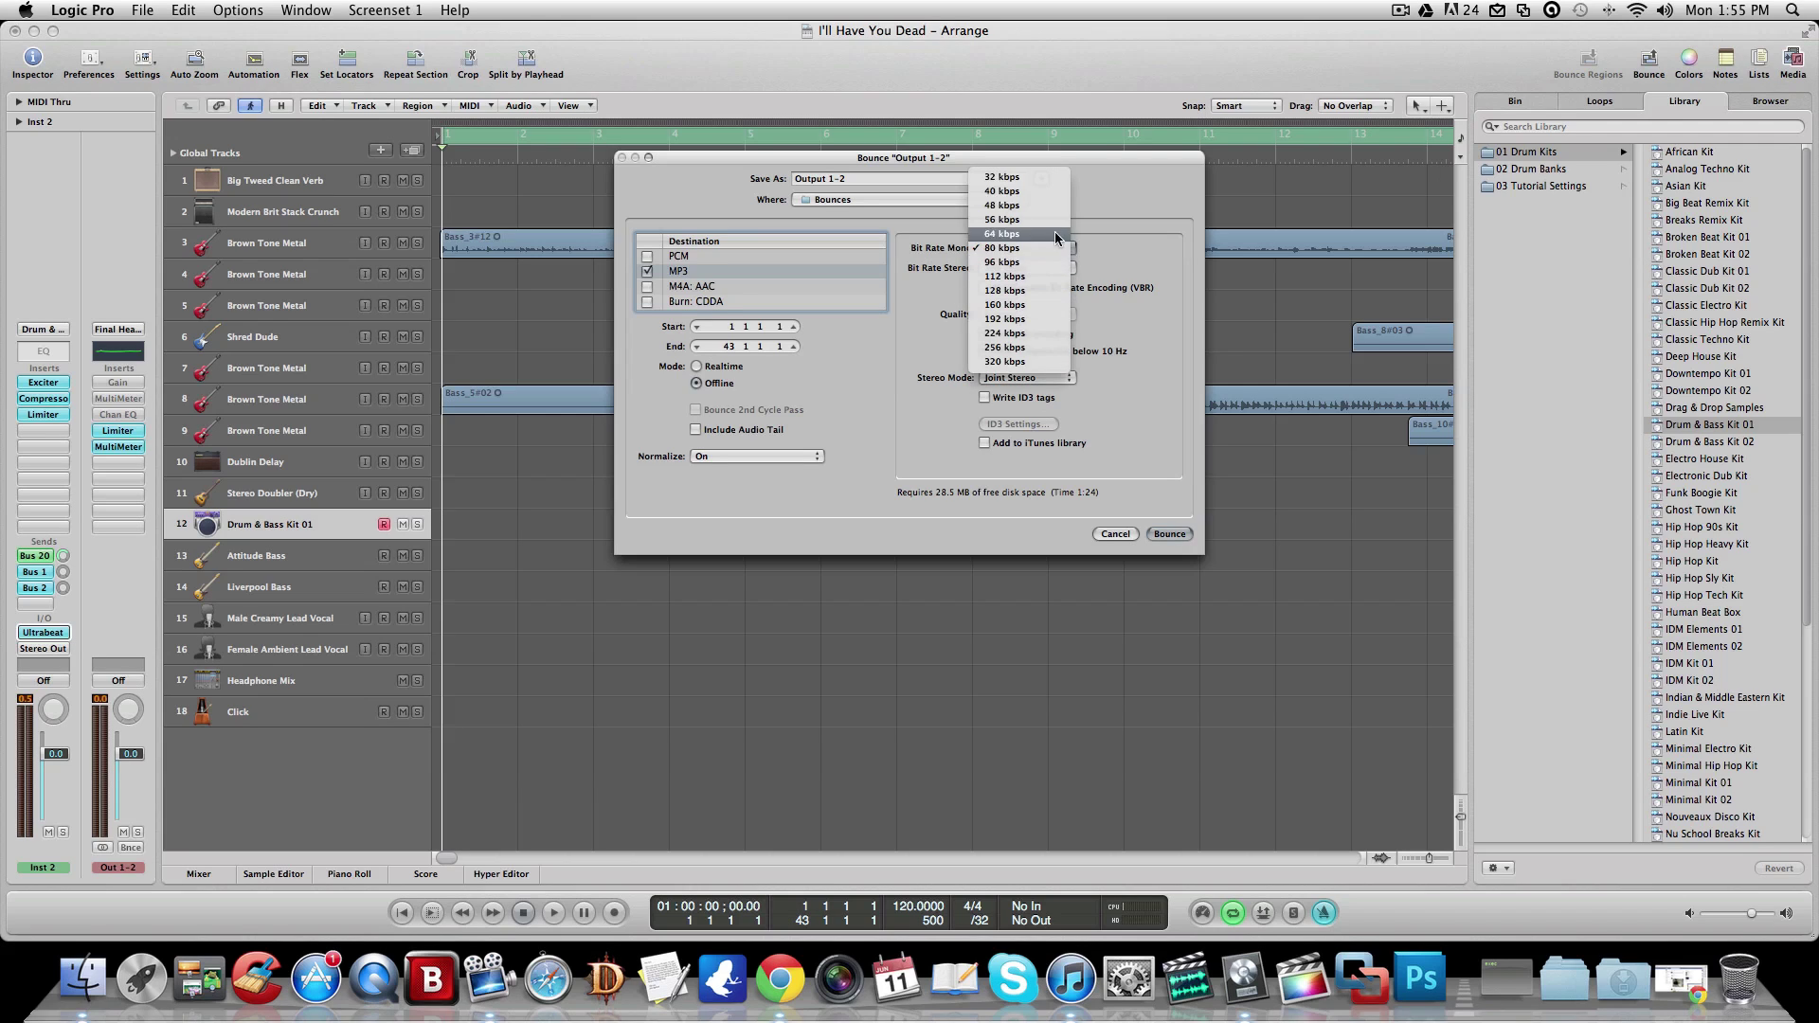
click(1084, 224)
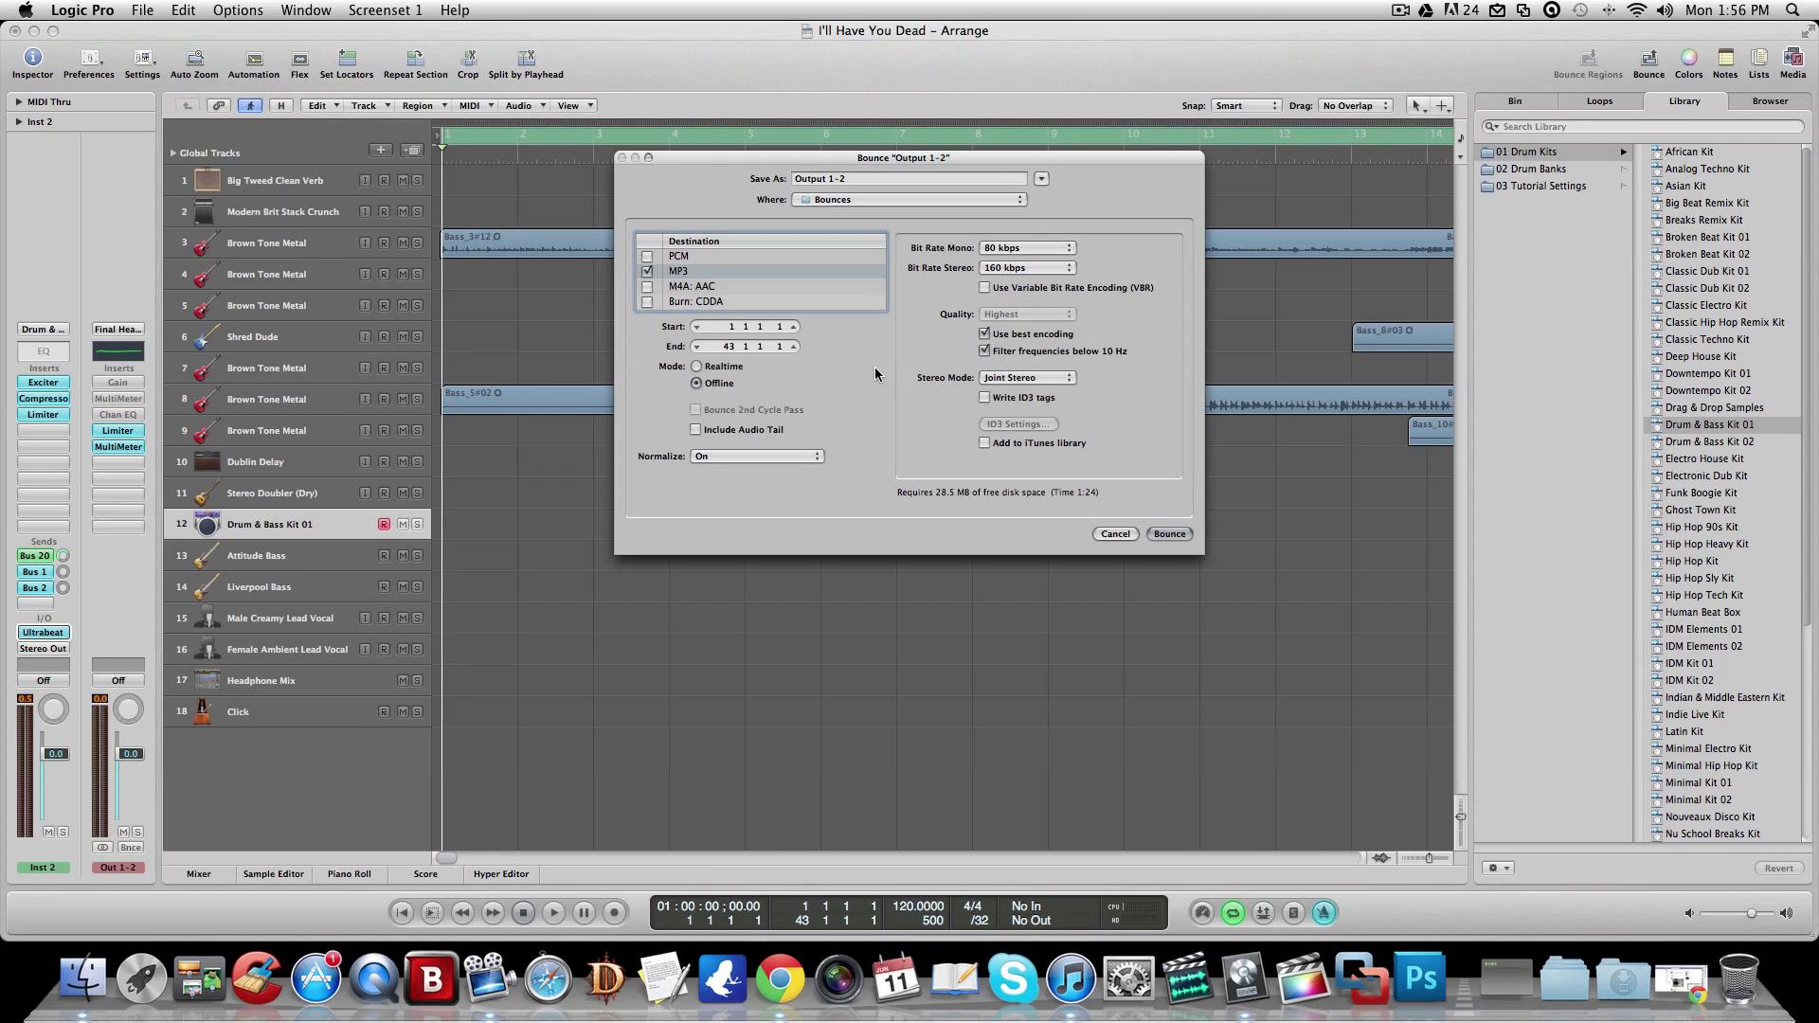
Name the bounce file demomp31 and set its save location to the Desktop
key(Tab)
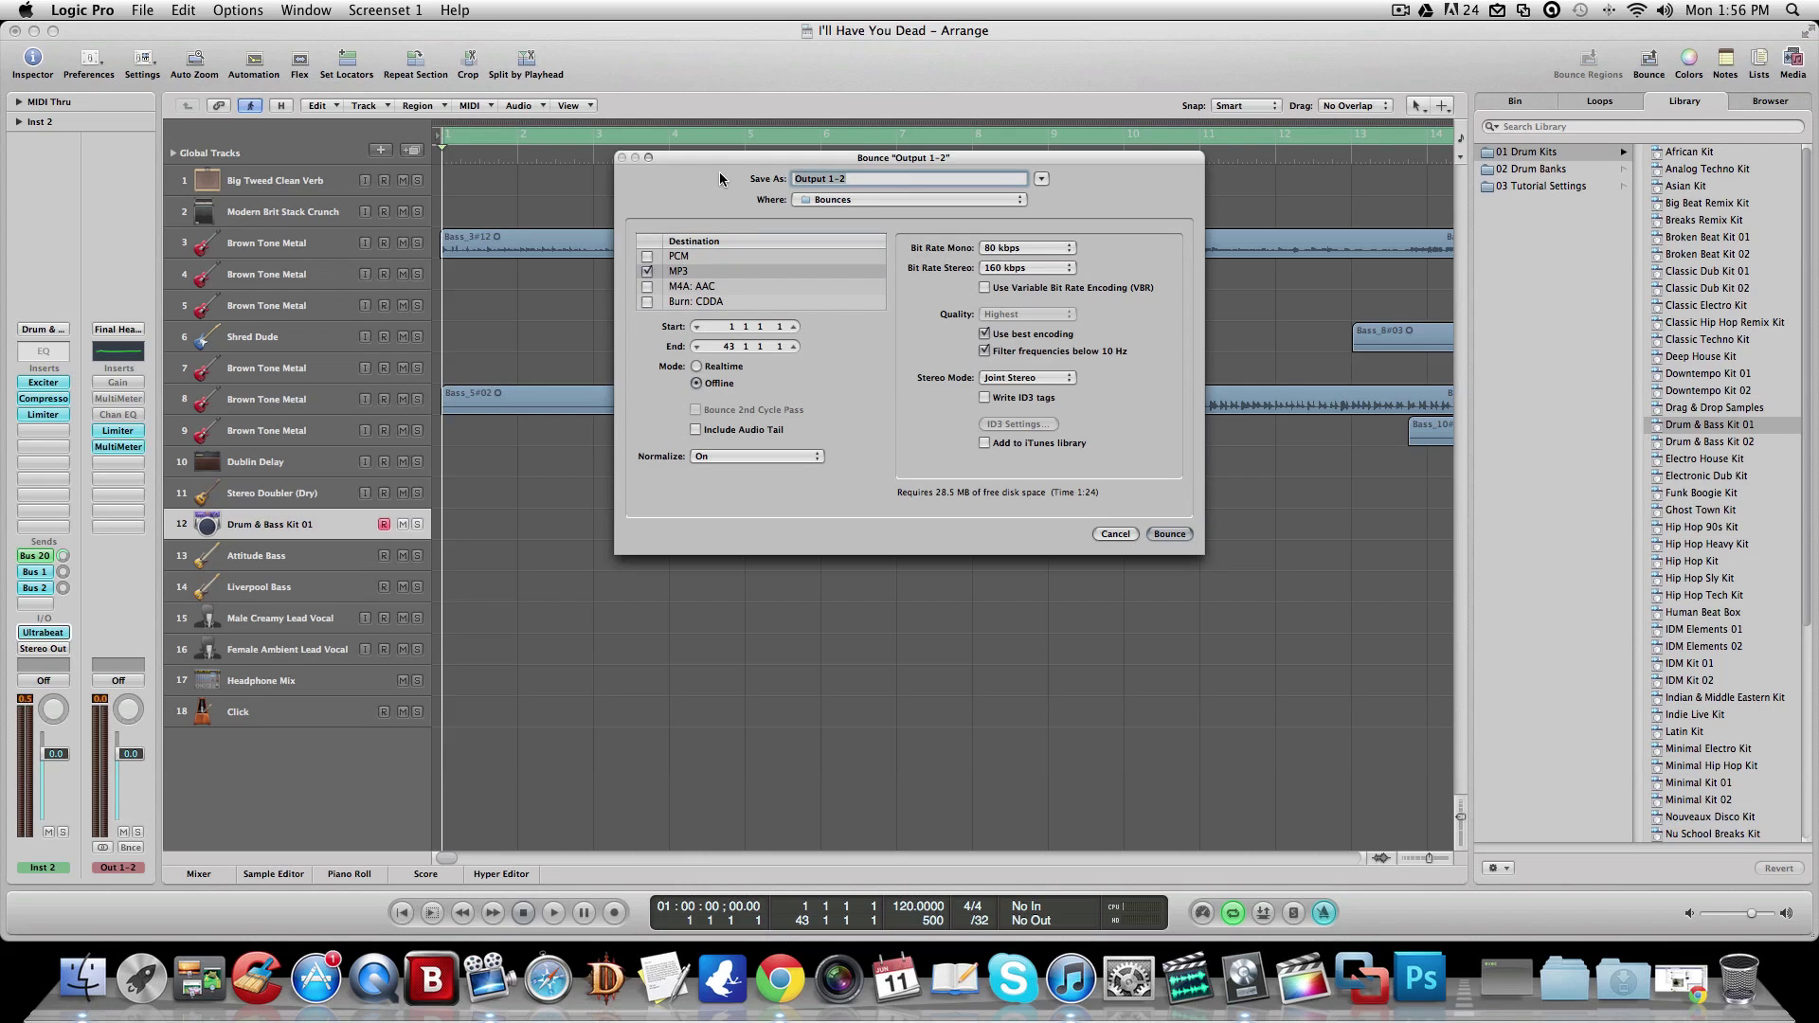
text(demomp31)
scroll(672, 305, down, 1)
click(832, 201)
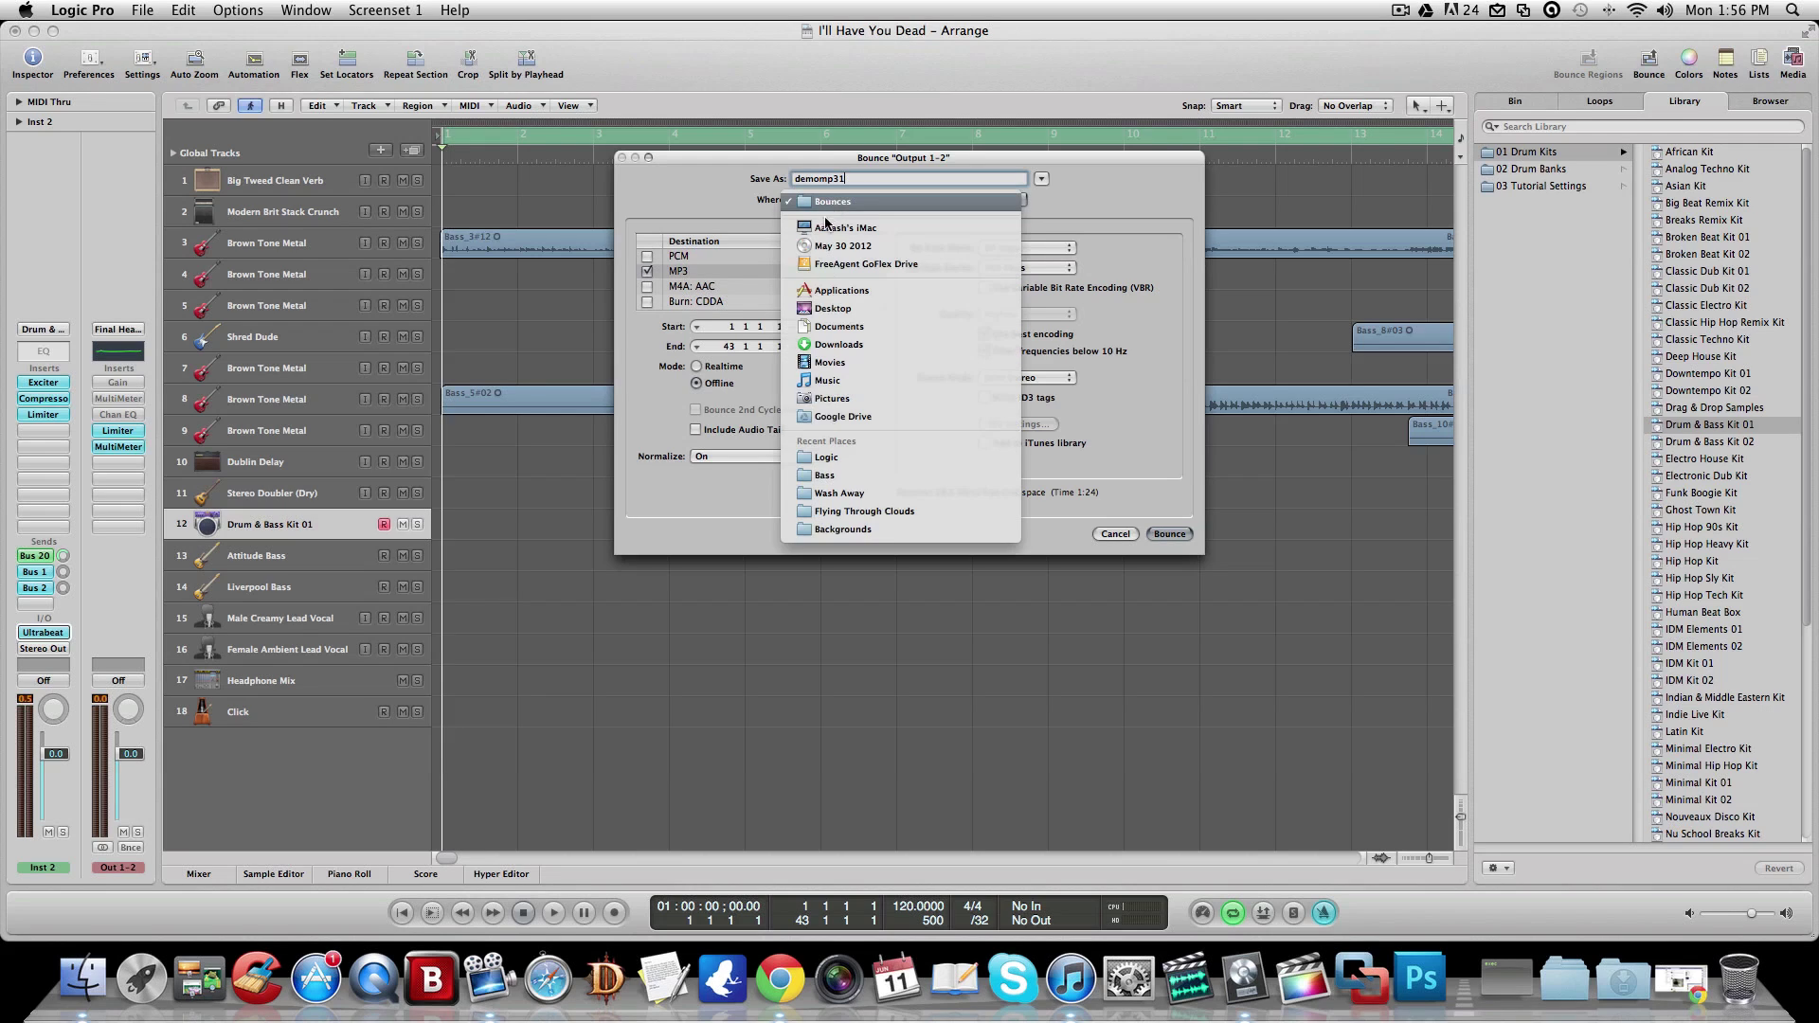
click(833, 309)
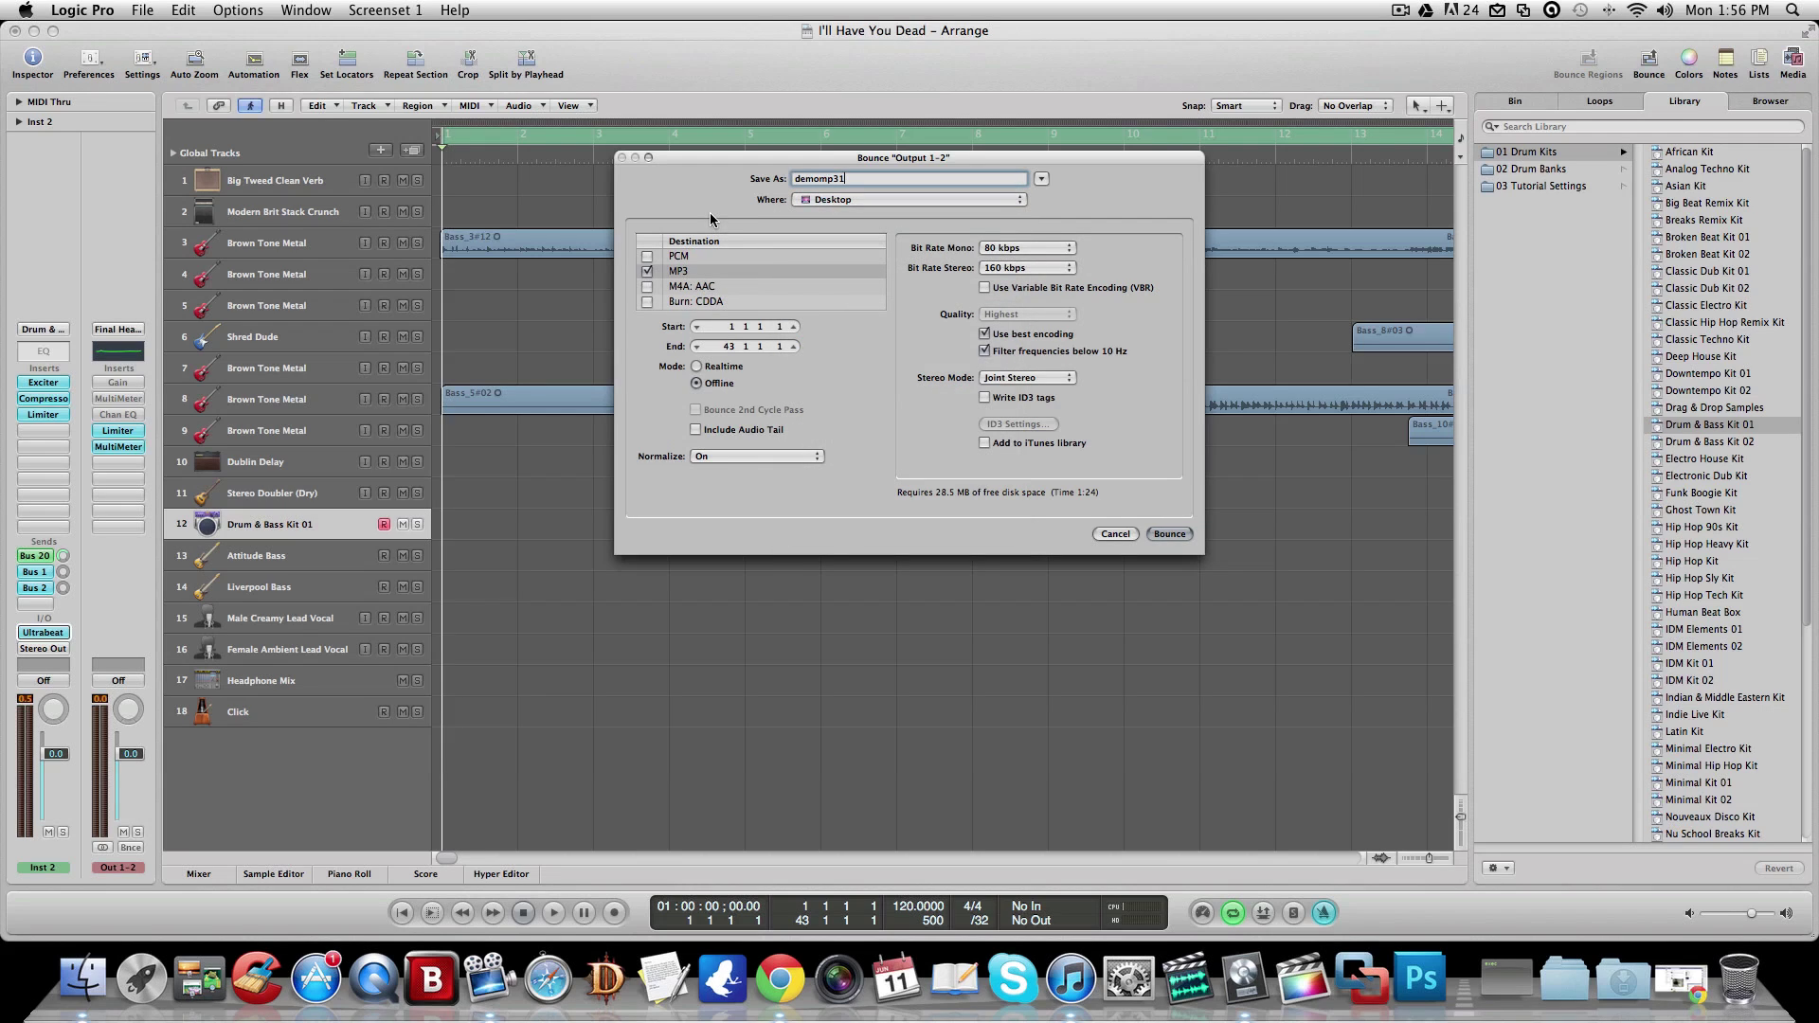
Bounce the song to MP3, return to the project start, and minimize the project window
click(1170, 534)
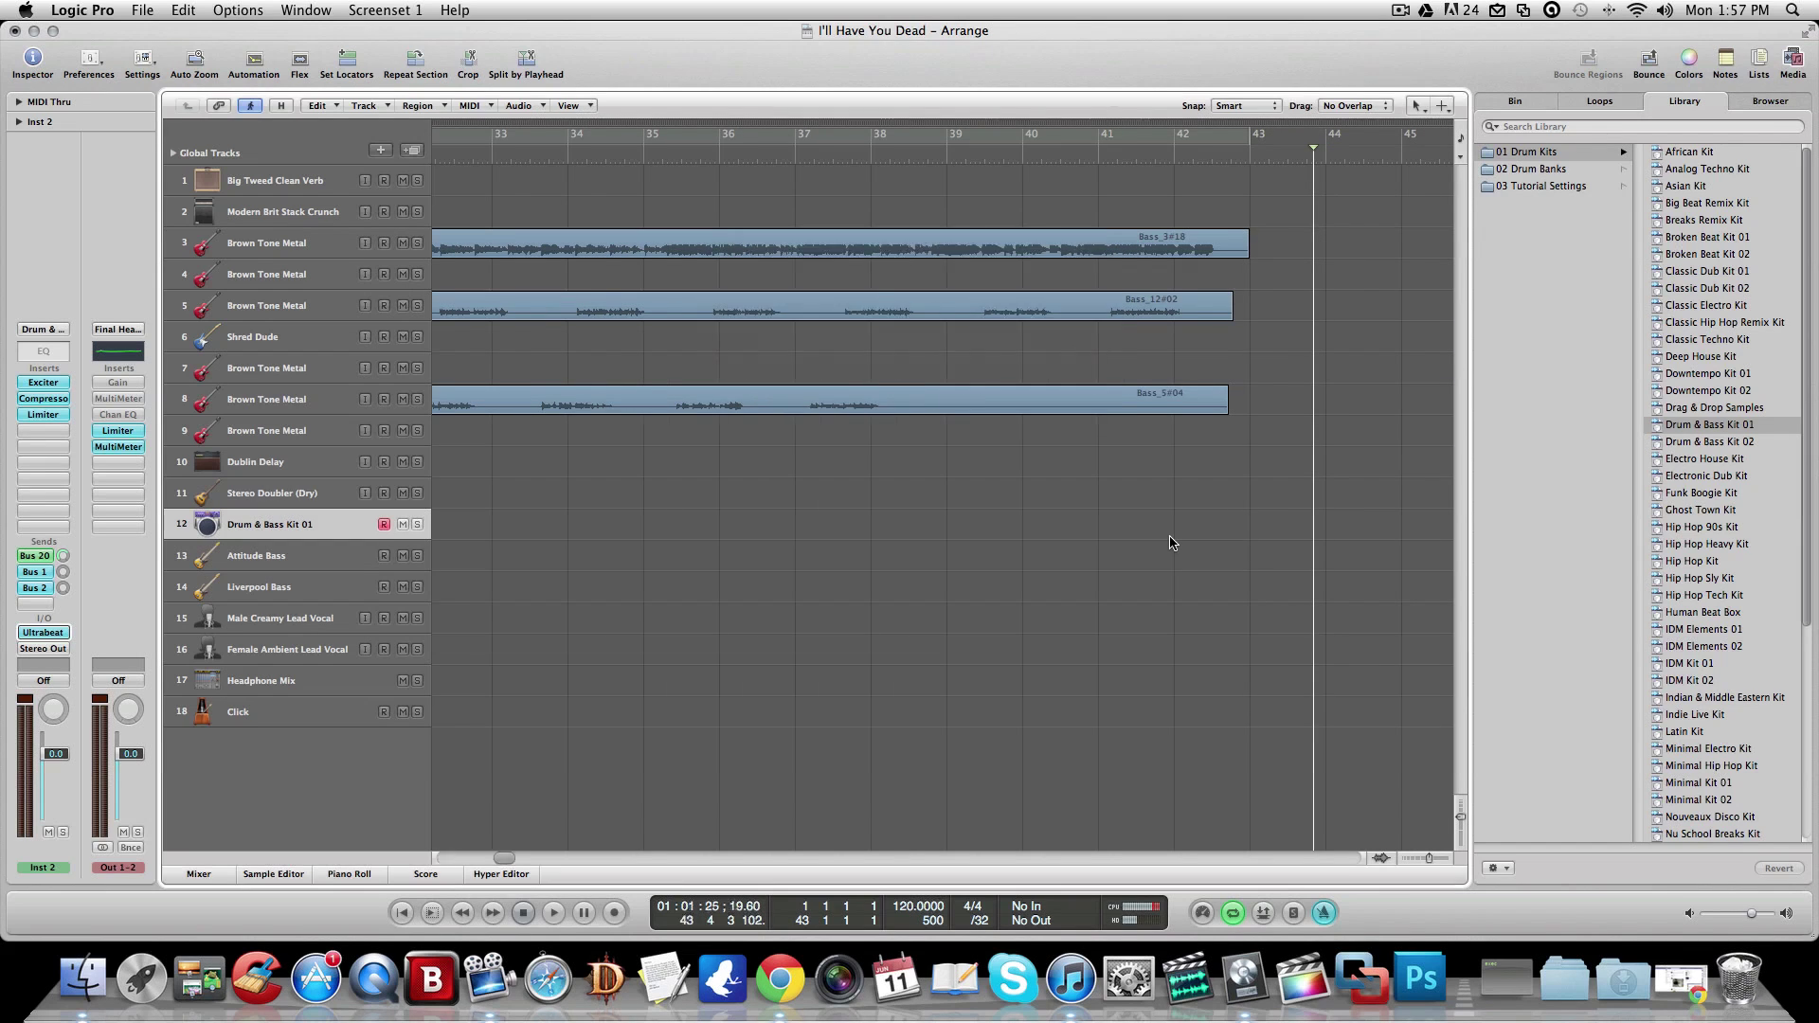
scroll(1317, 223, right, 15)
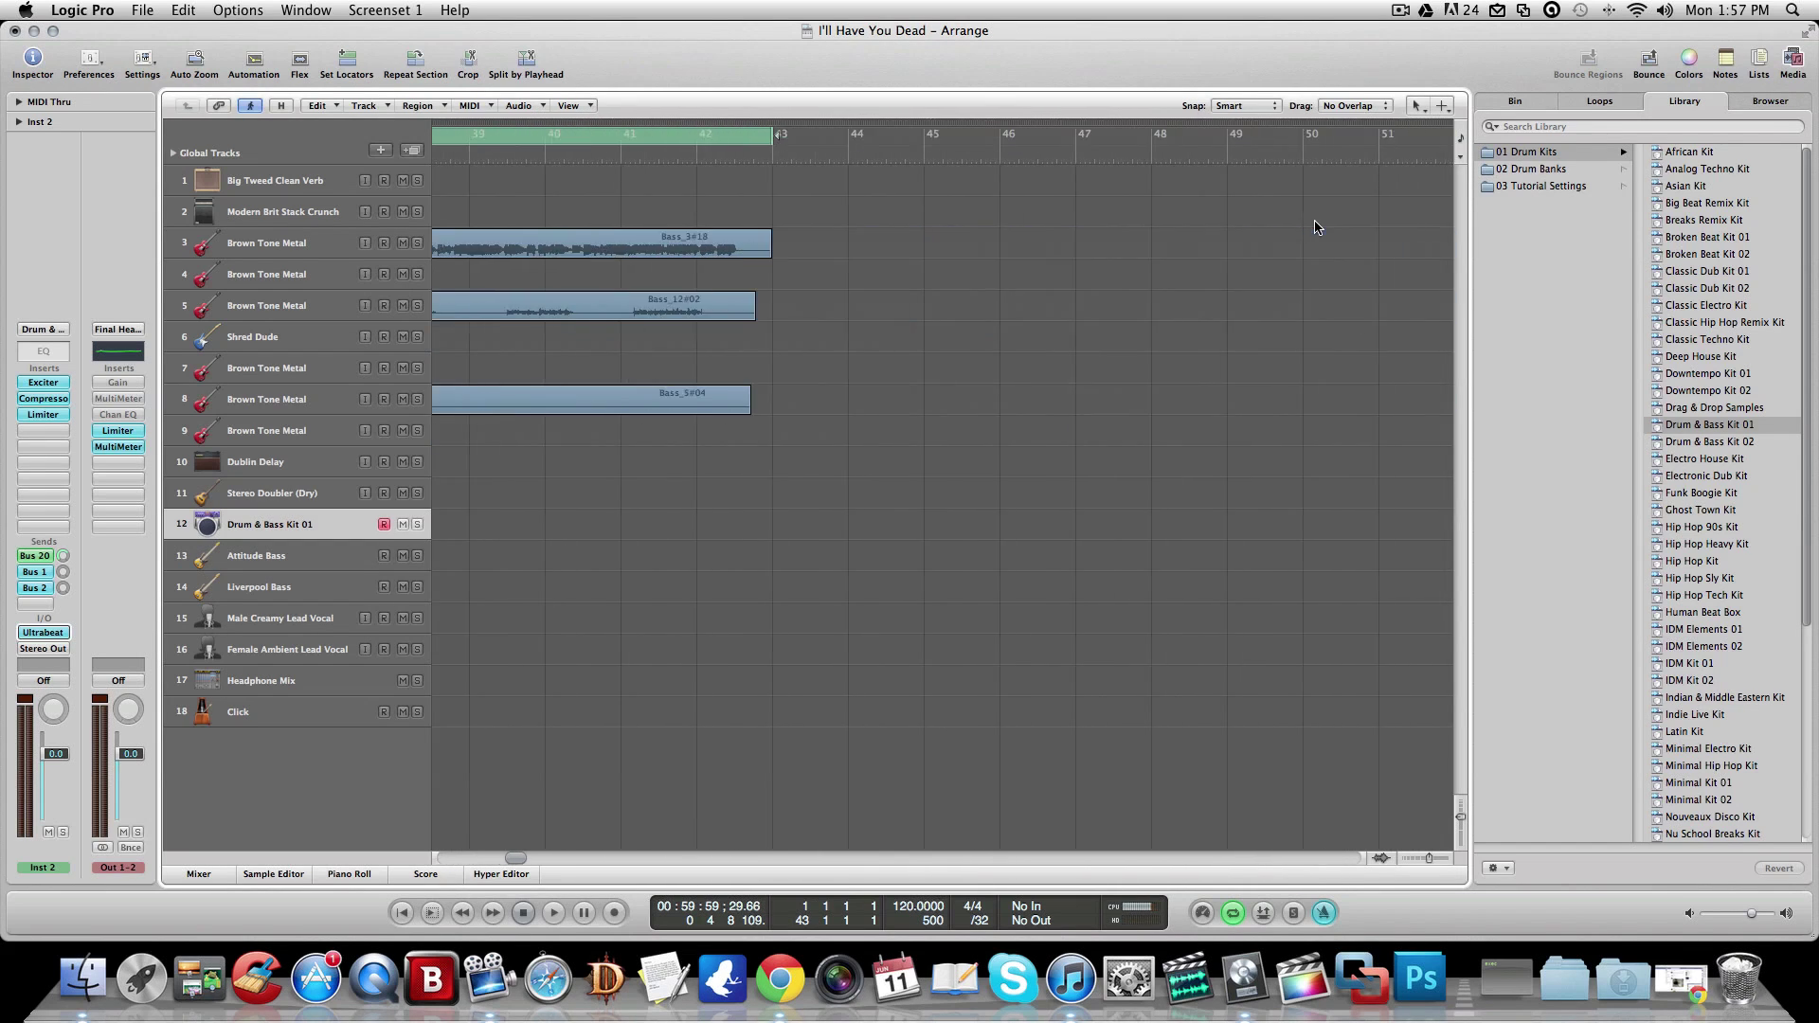
scroll(1205, 196, right, 15)
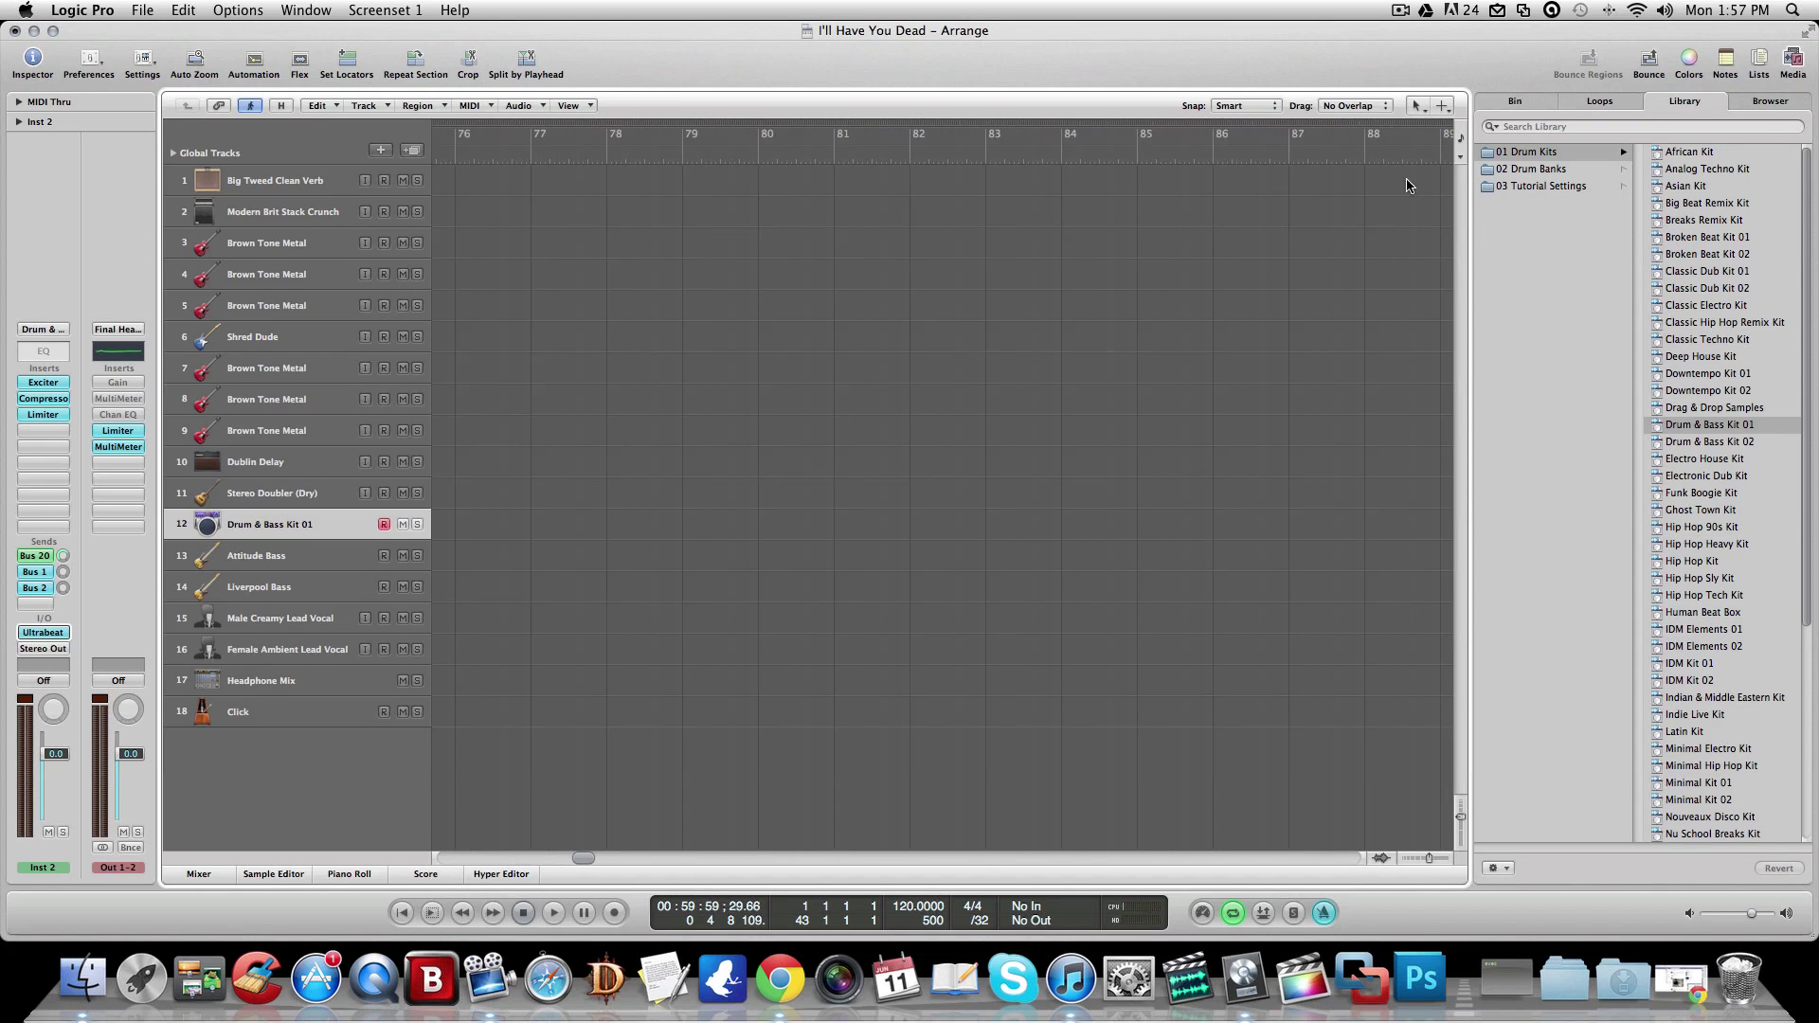
key(Return)
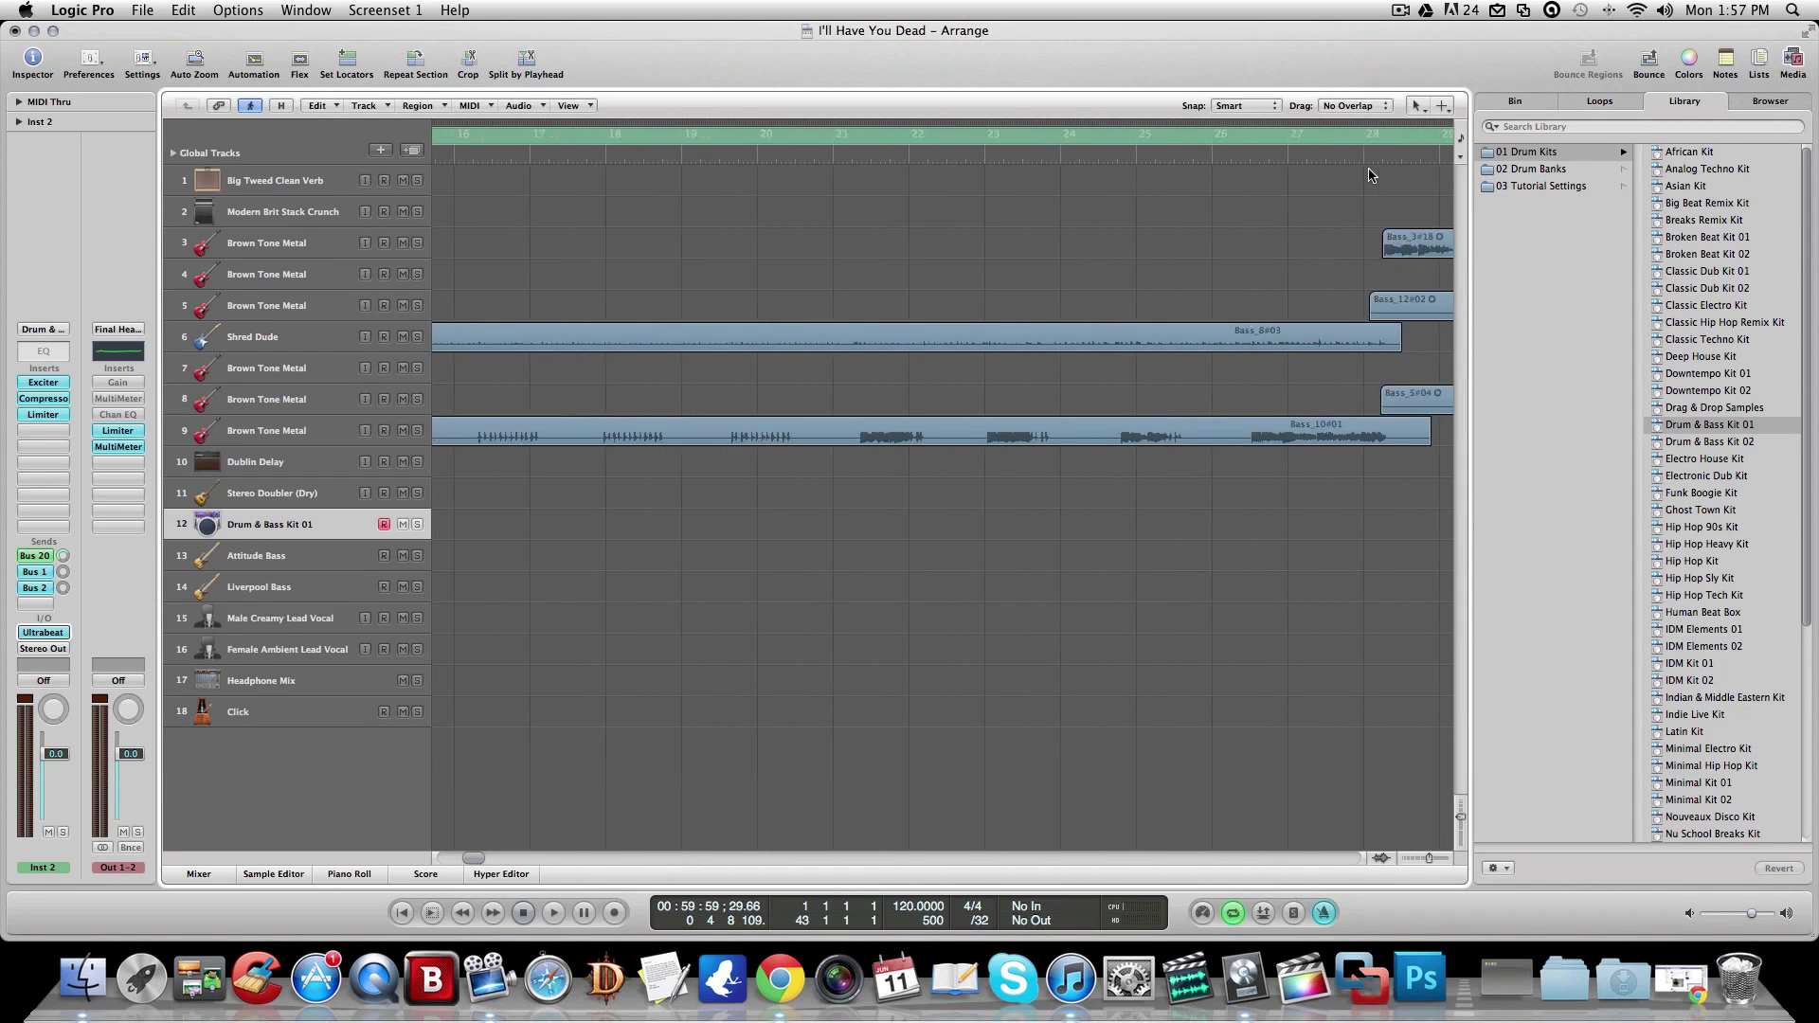
click(33, 32)
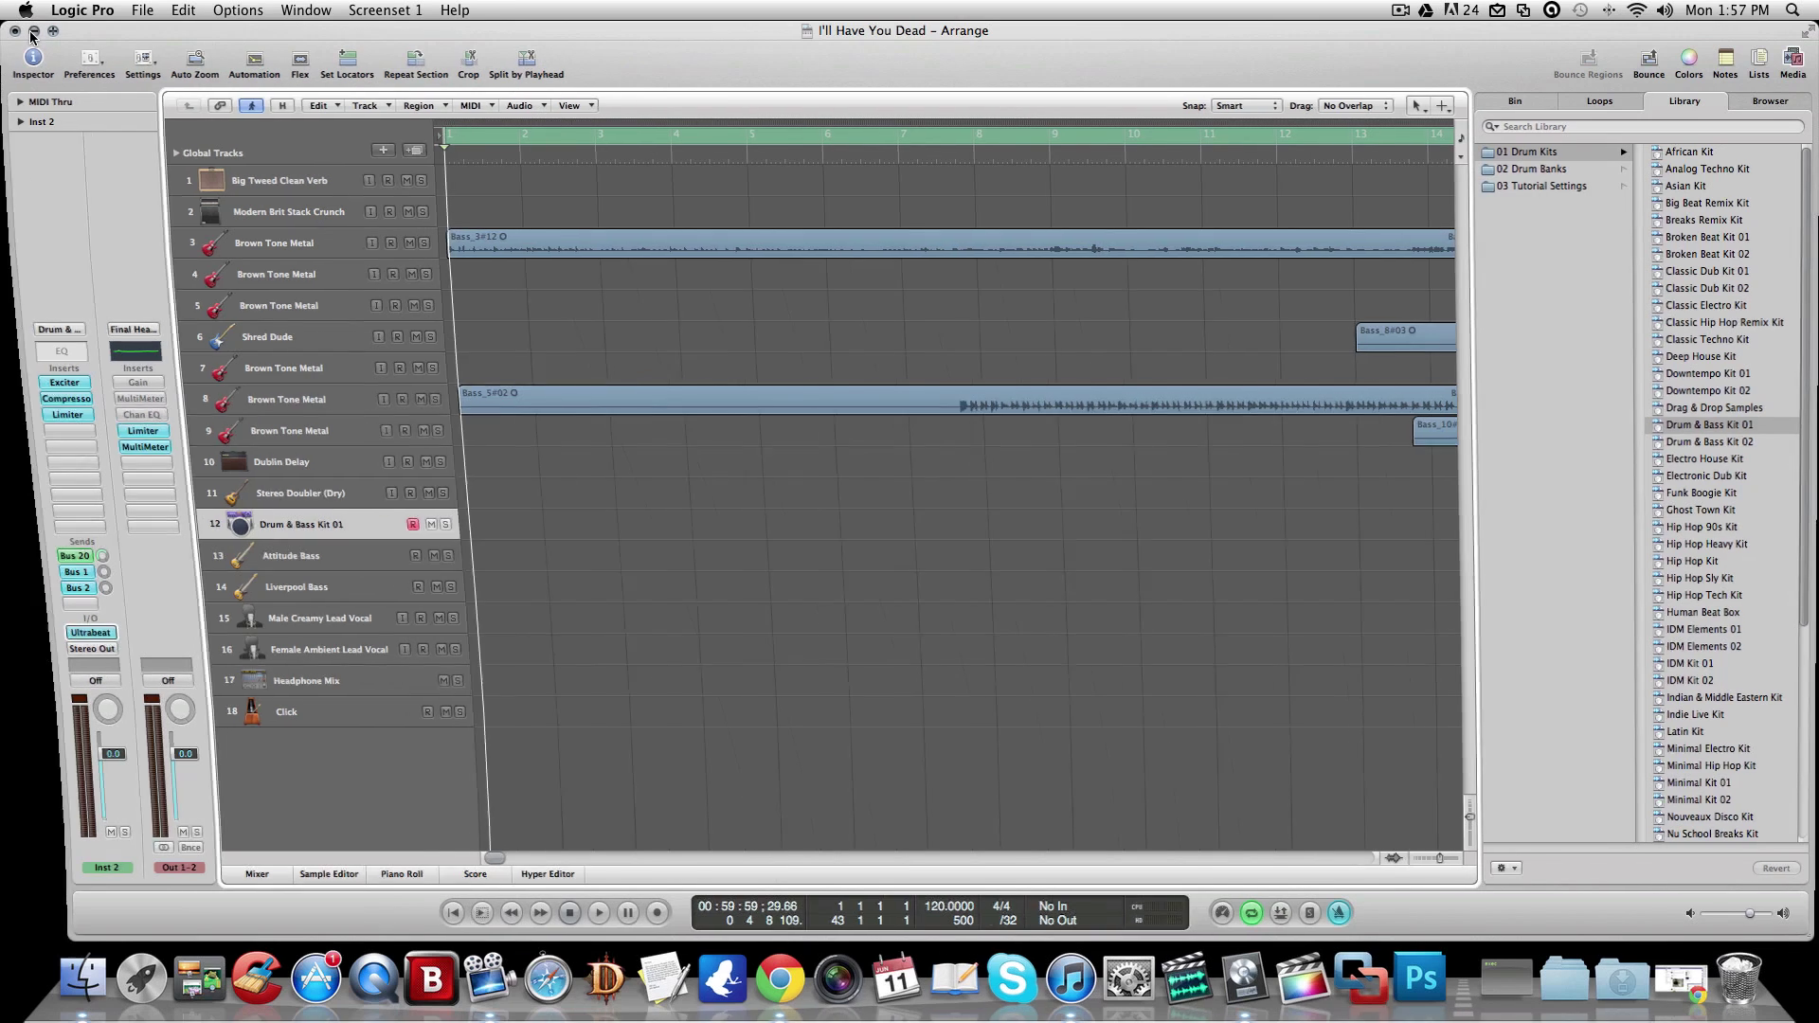
Preview demomp31.mp3 on the desktop, stop it, and restore the Logic window from the Dock
mouse_move(1761, 167)
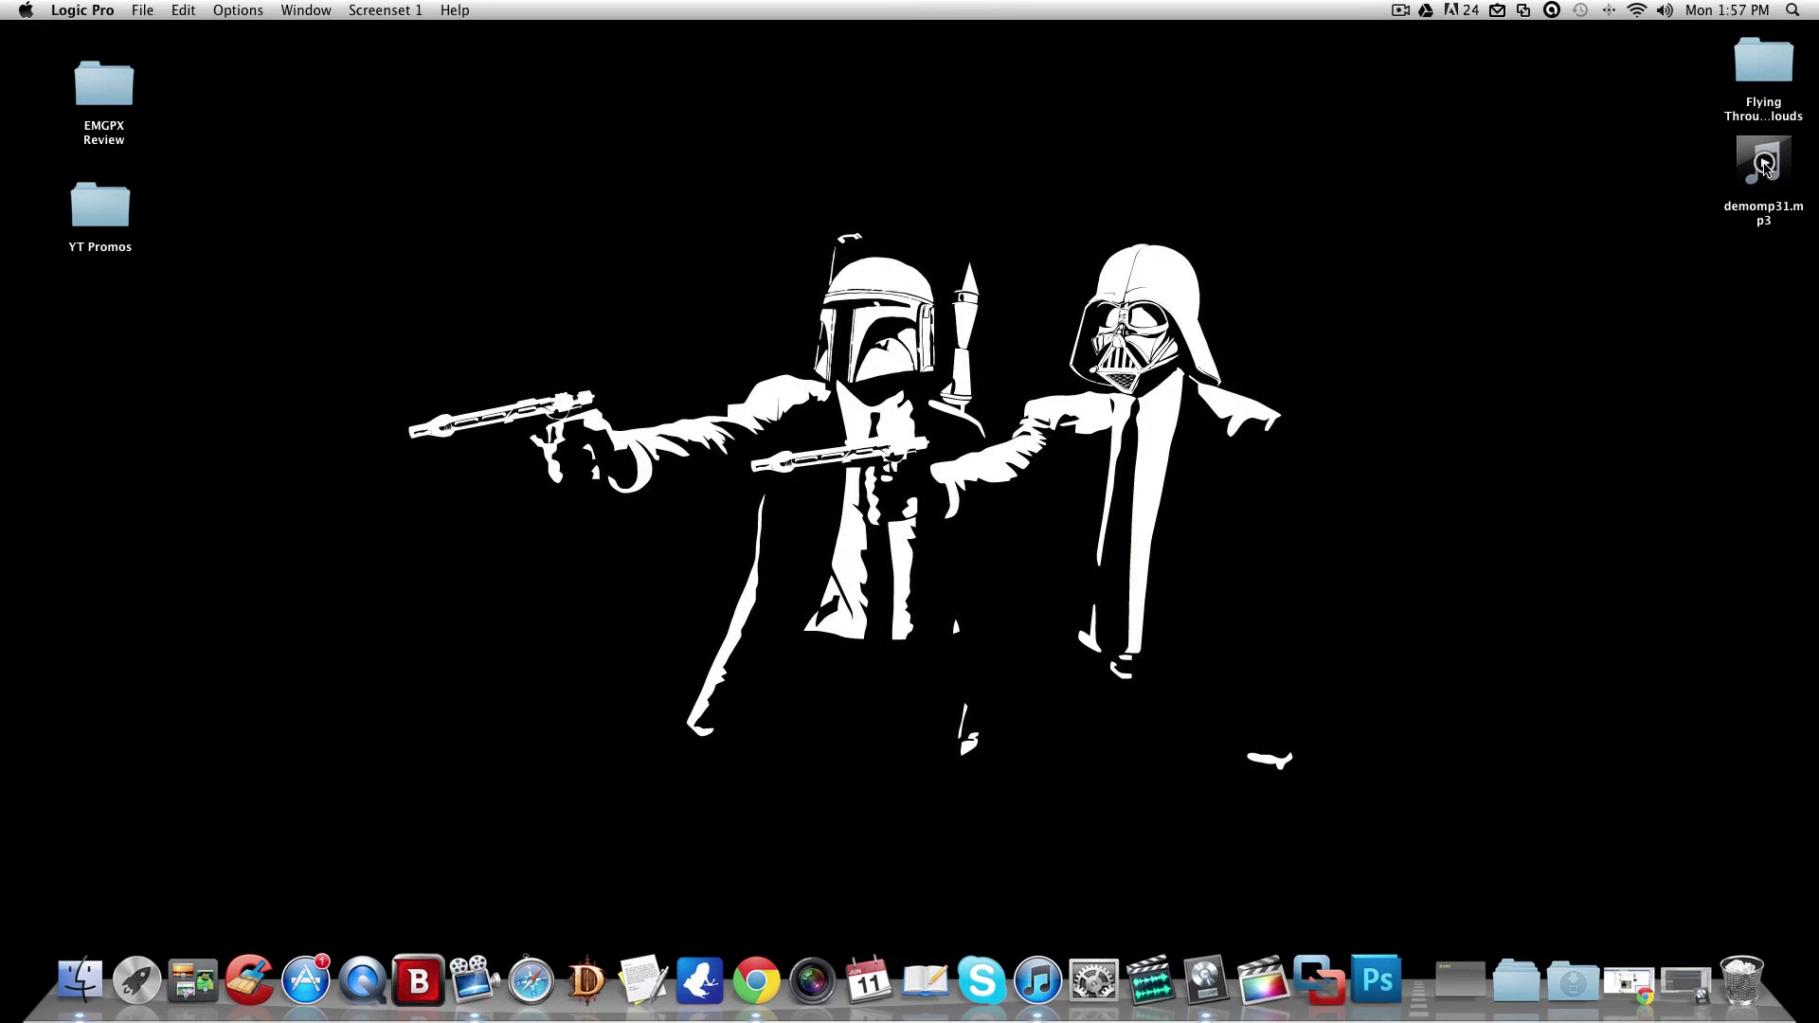
click(1763, 166)
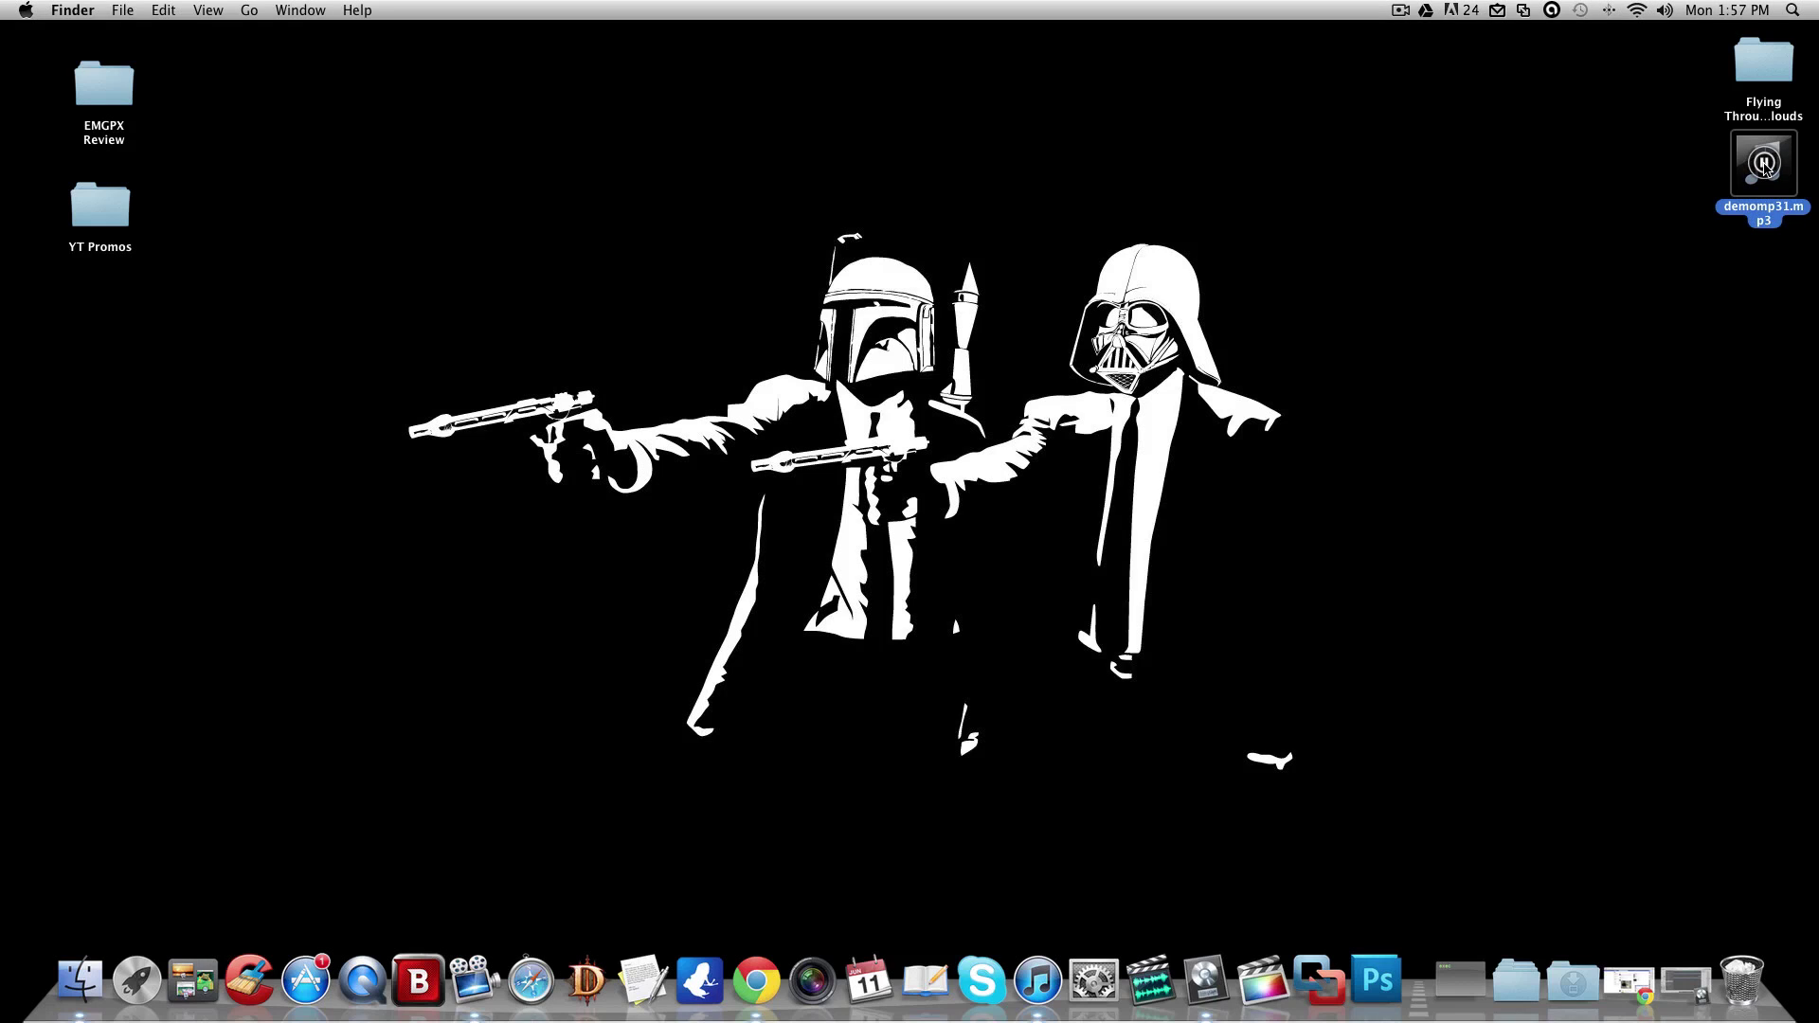
click(1765, 166)
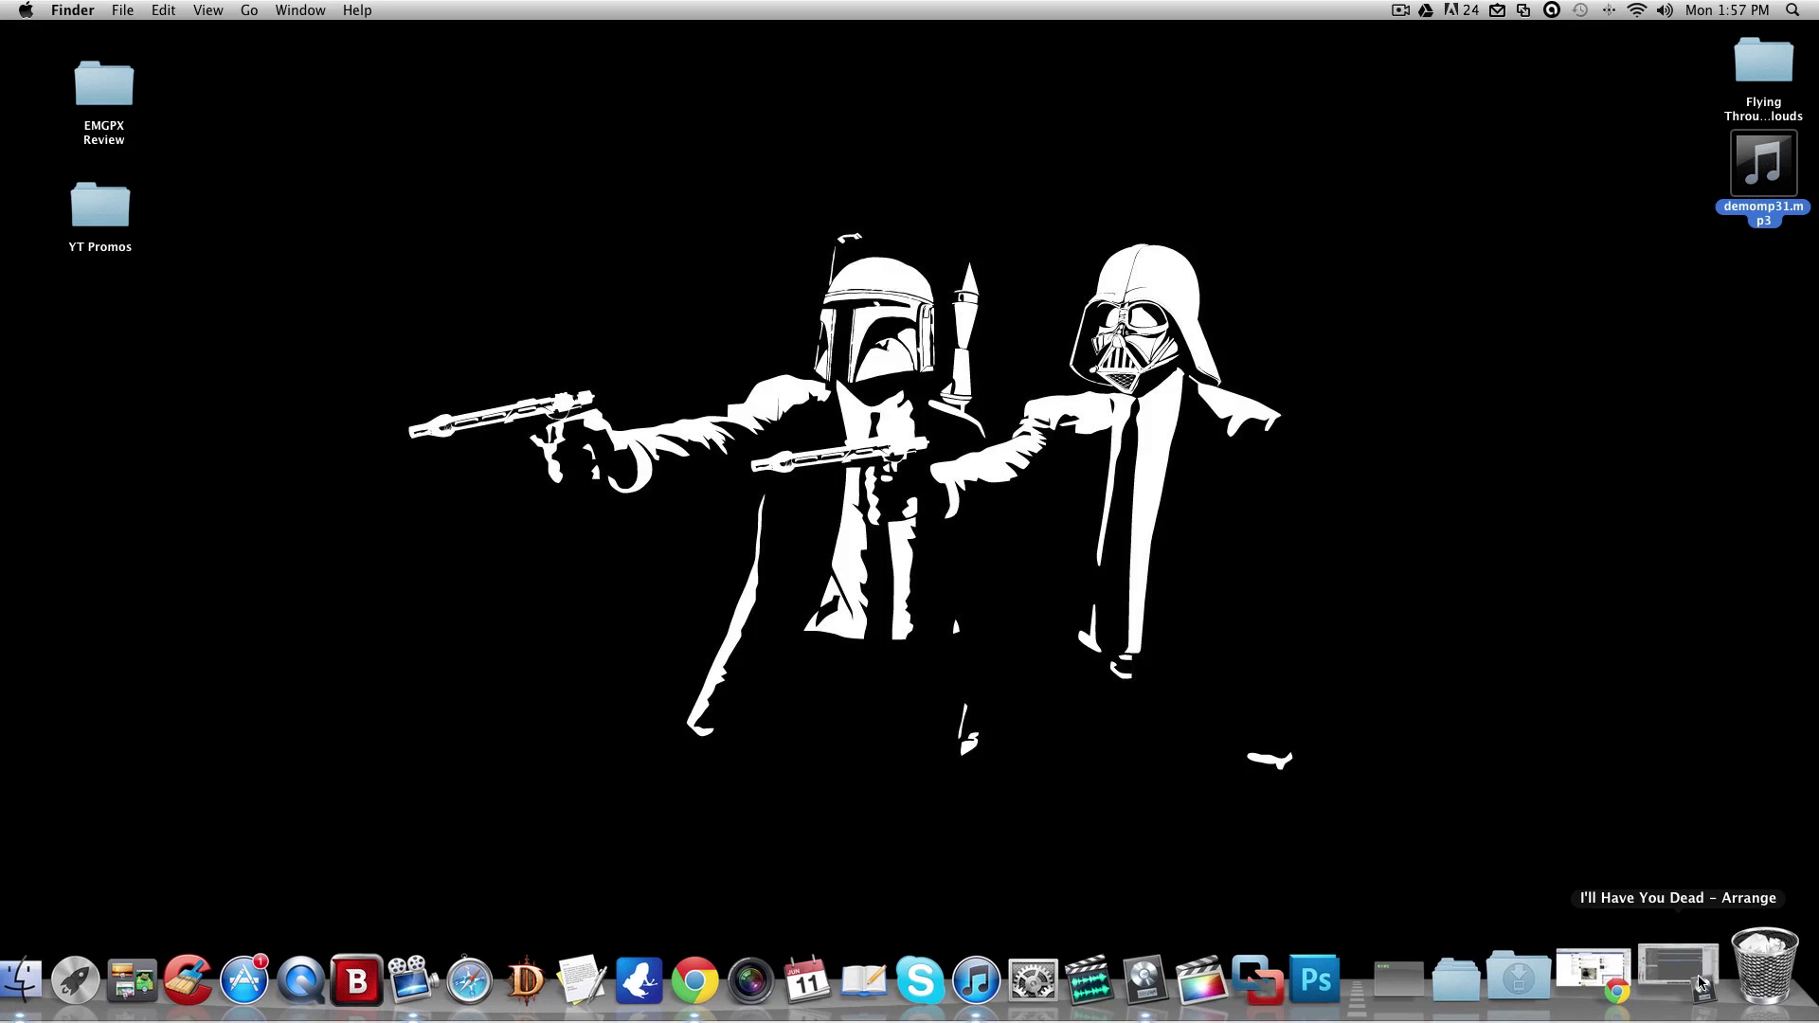
click(1703, 976)
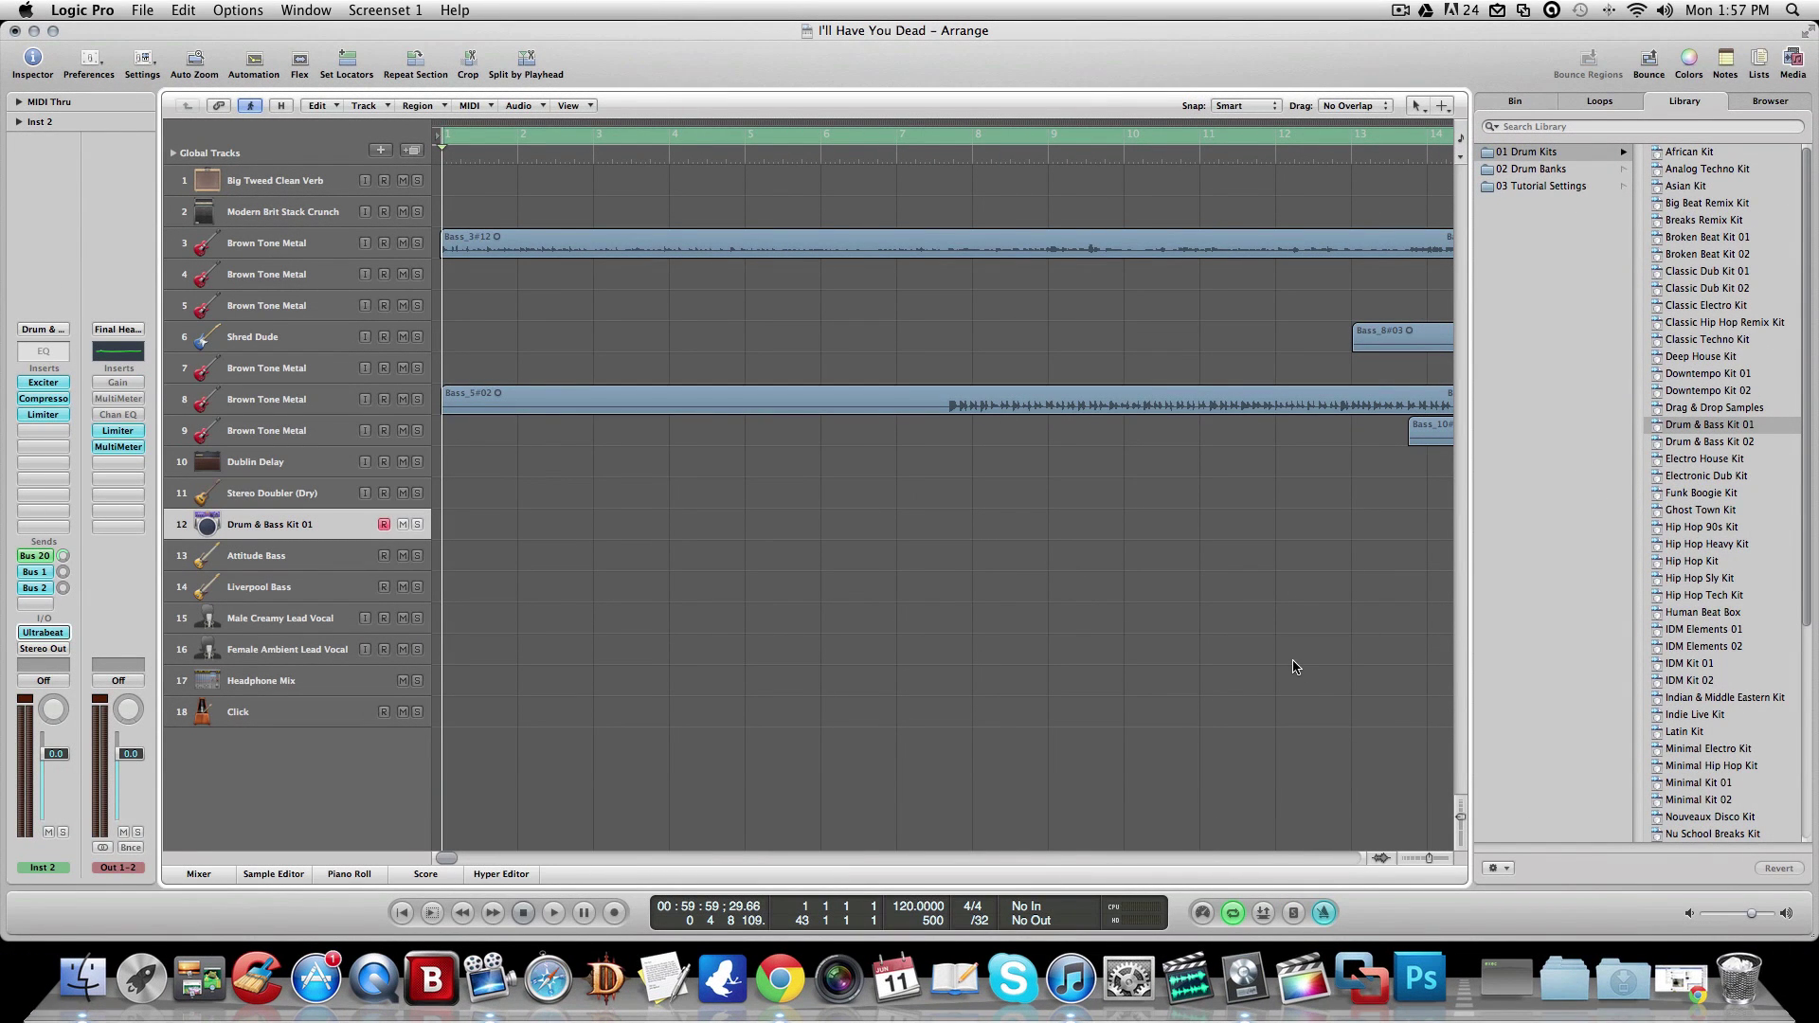
Select track 3, Brown Tone Metal, then open and close the mixer
click(824, 243)
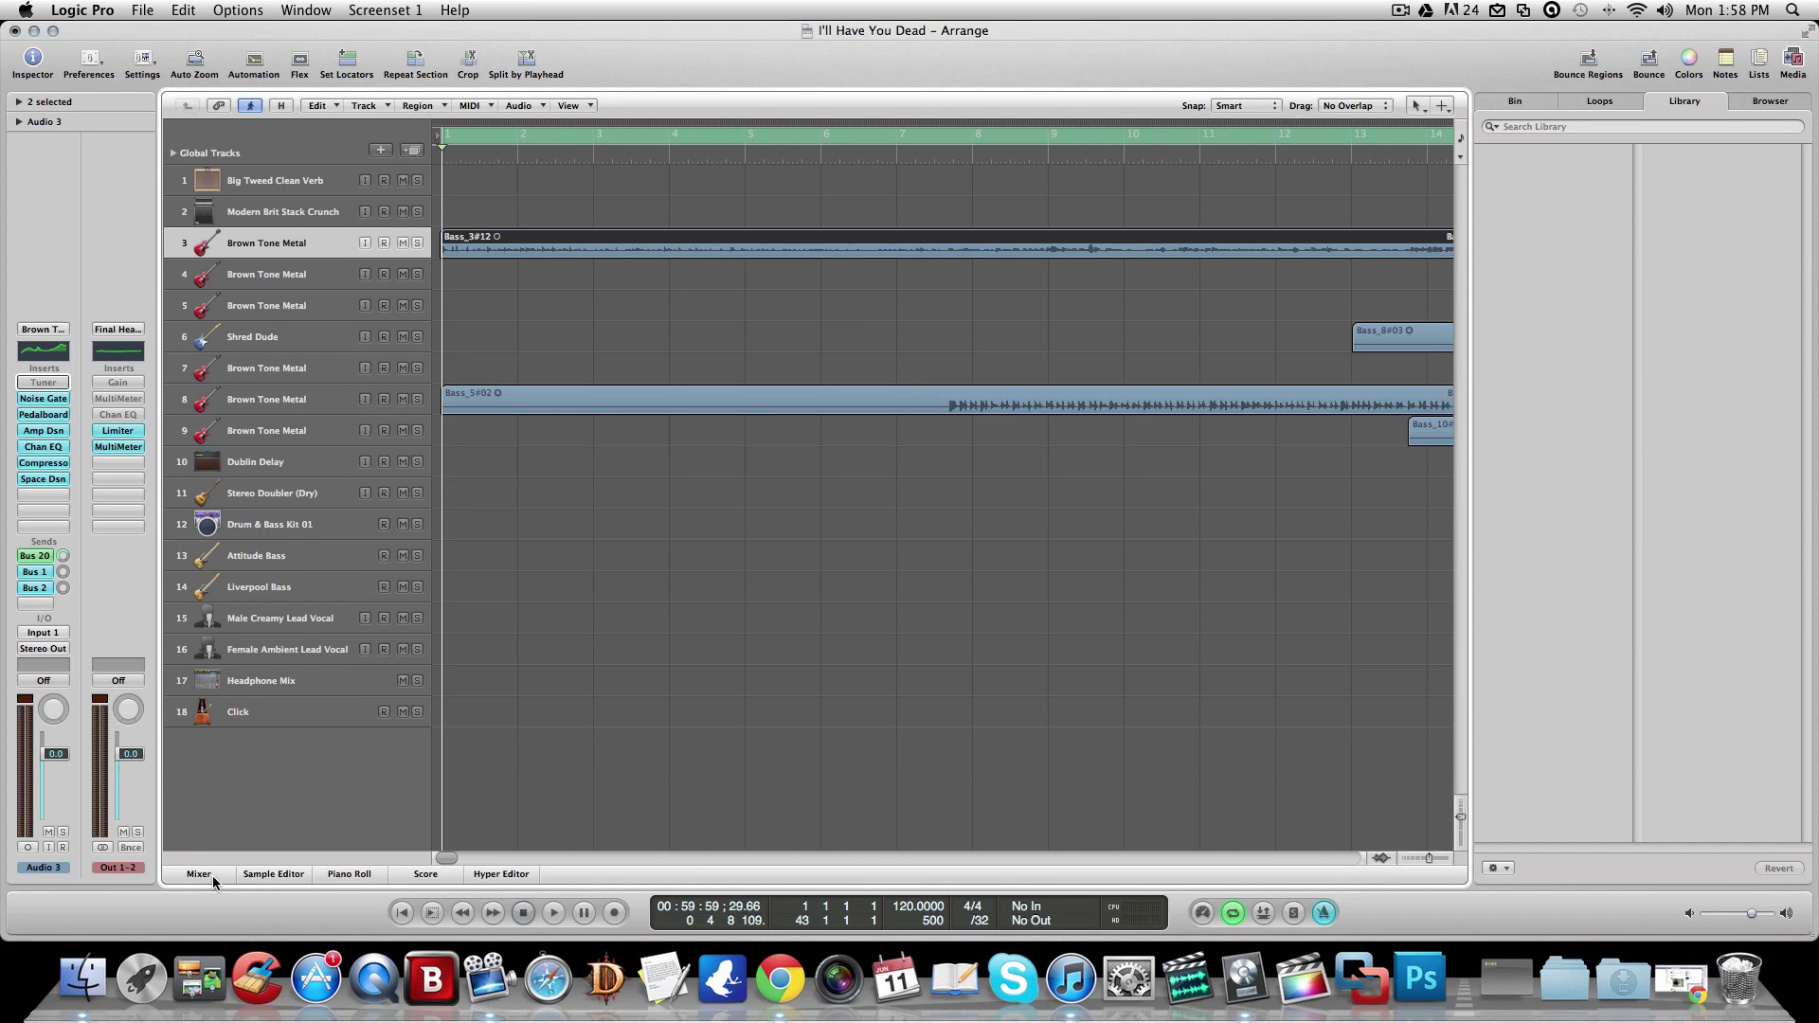
click(201, 874)
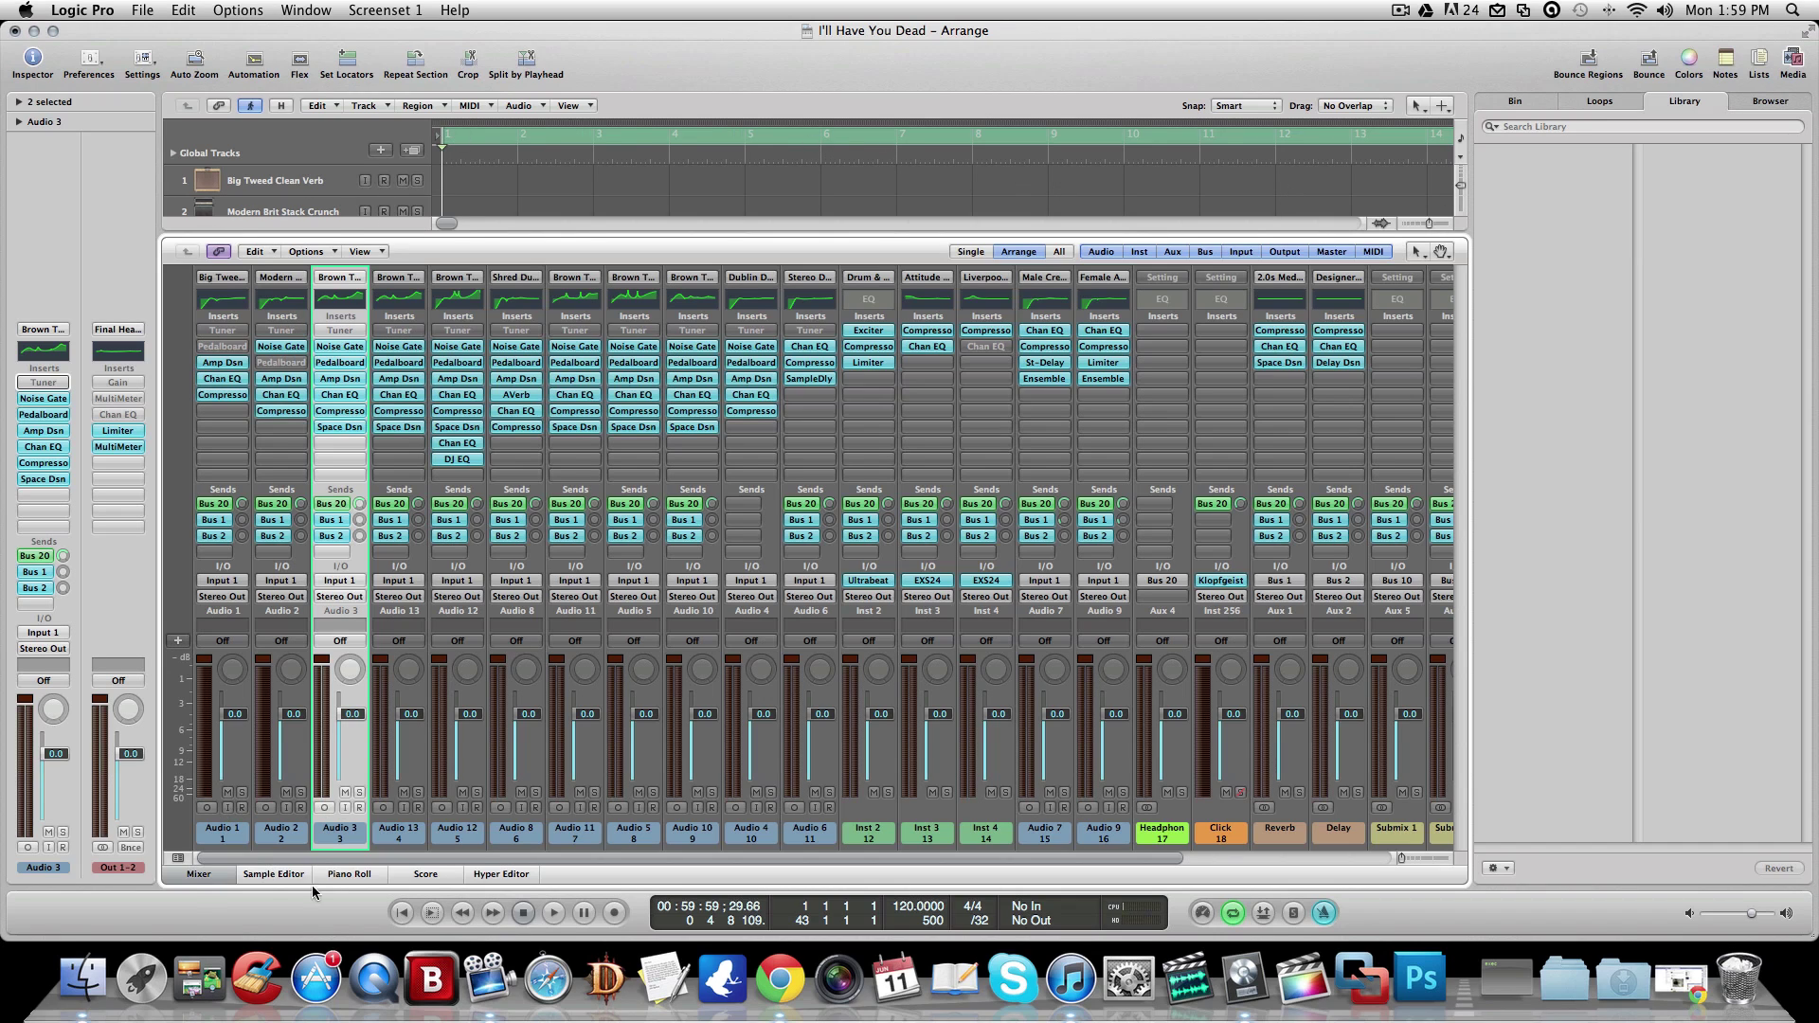
click(201, 874)
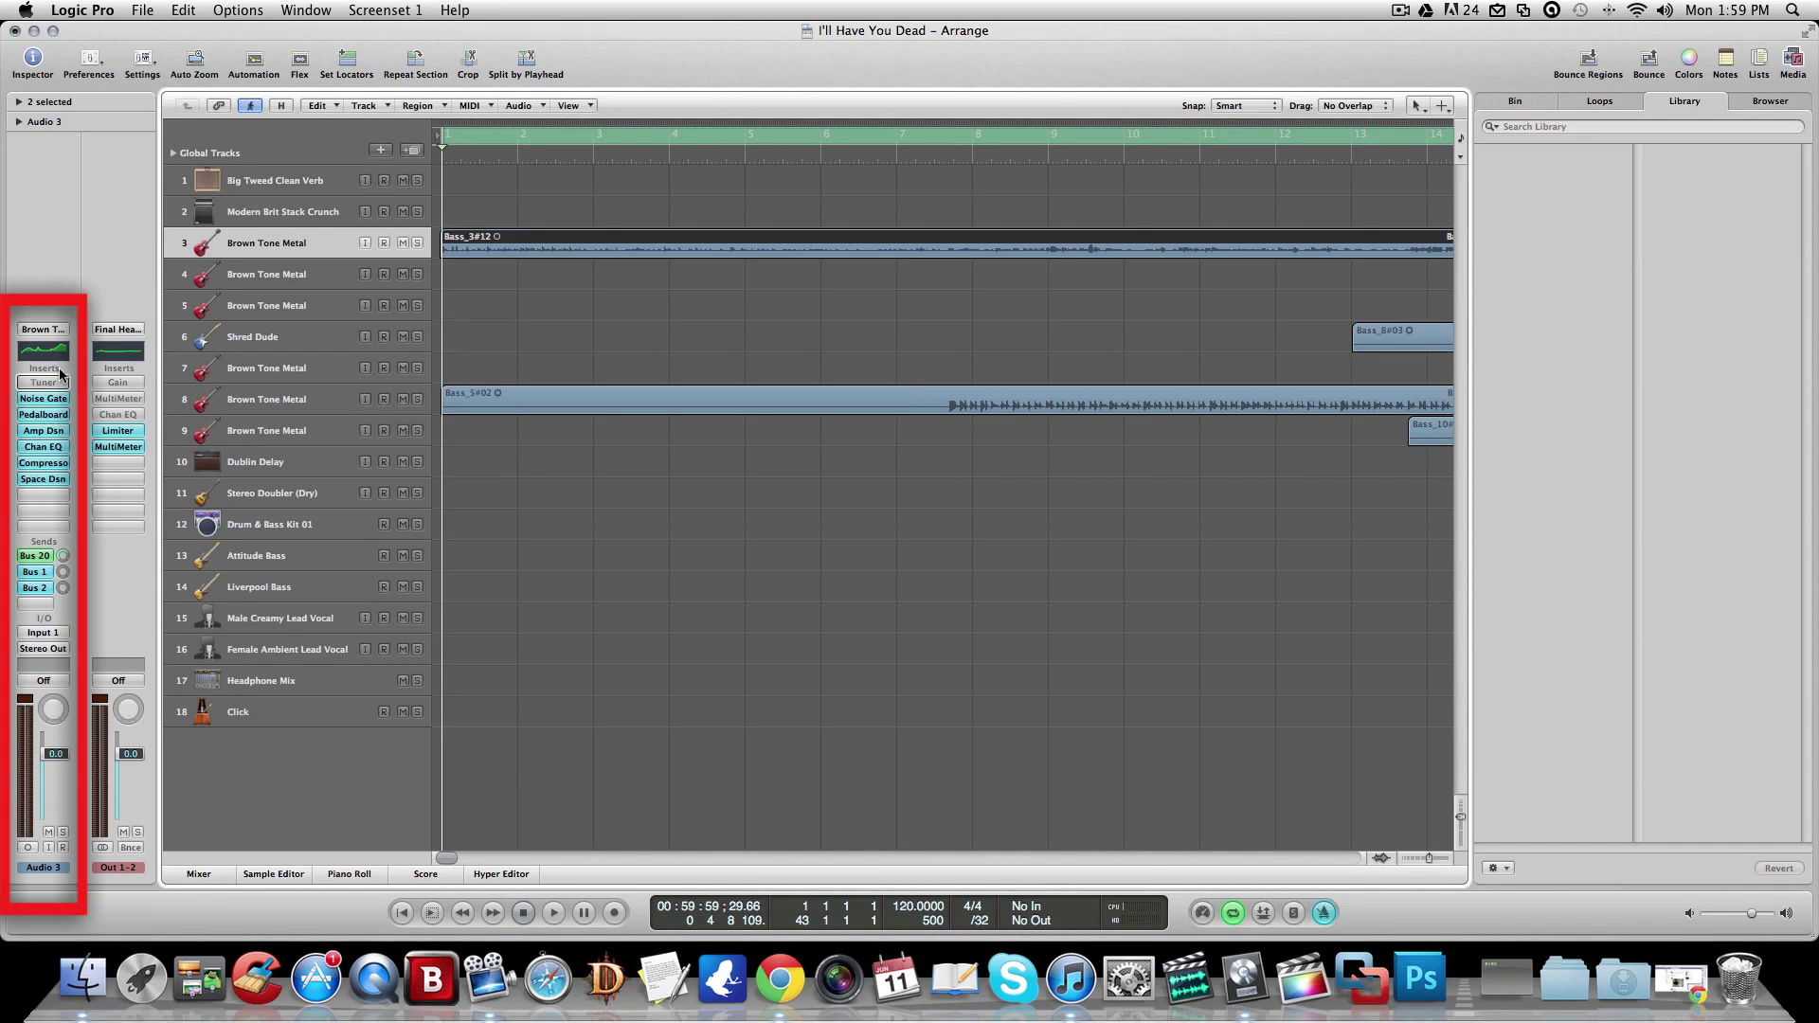
Select track 4 and then track 5, and reopen the mixer with all channel strips
click(254, 283)
click(248, 306)
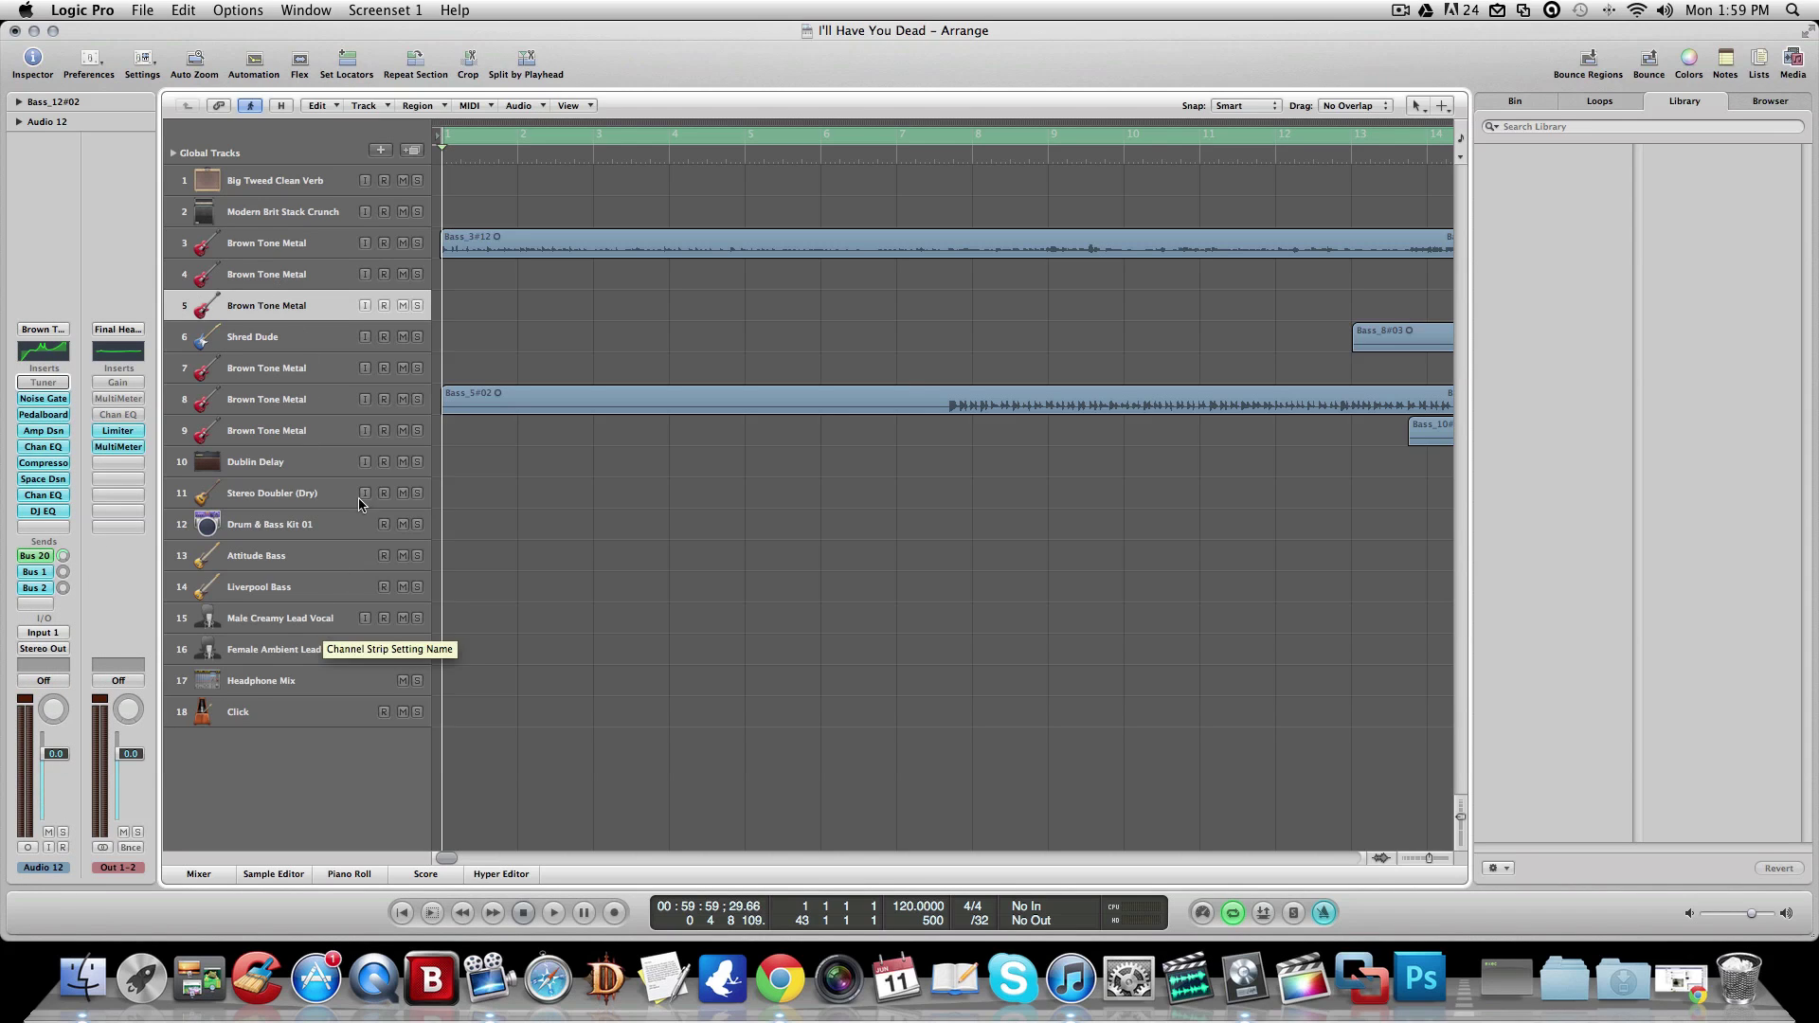
scroll(666, 192, right, 6)
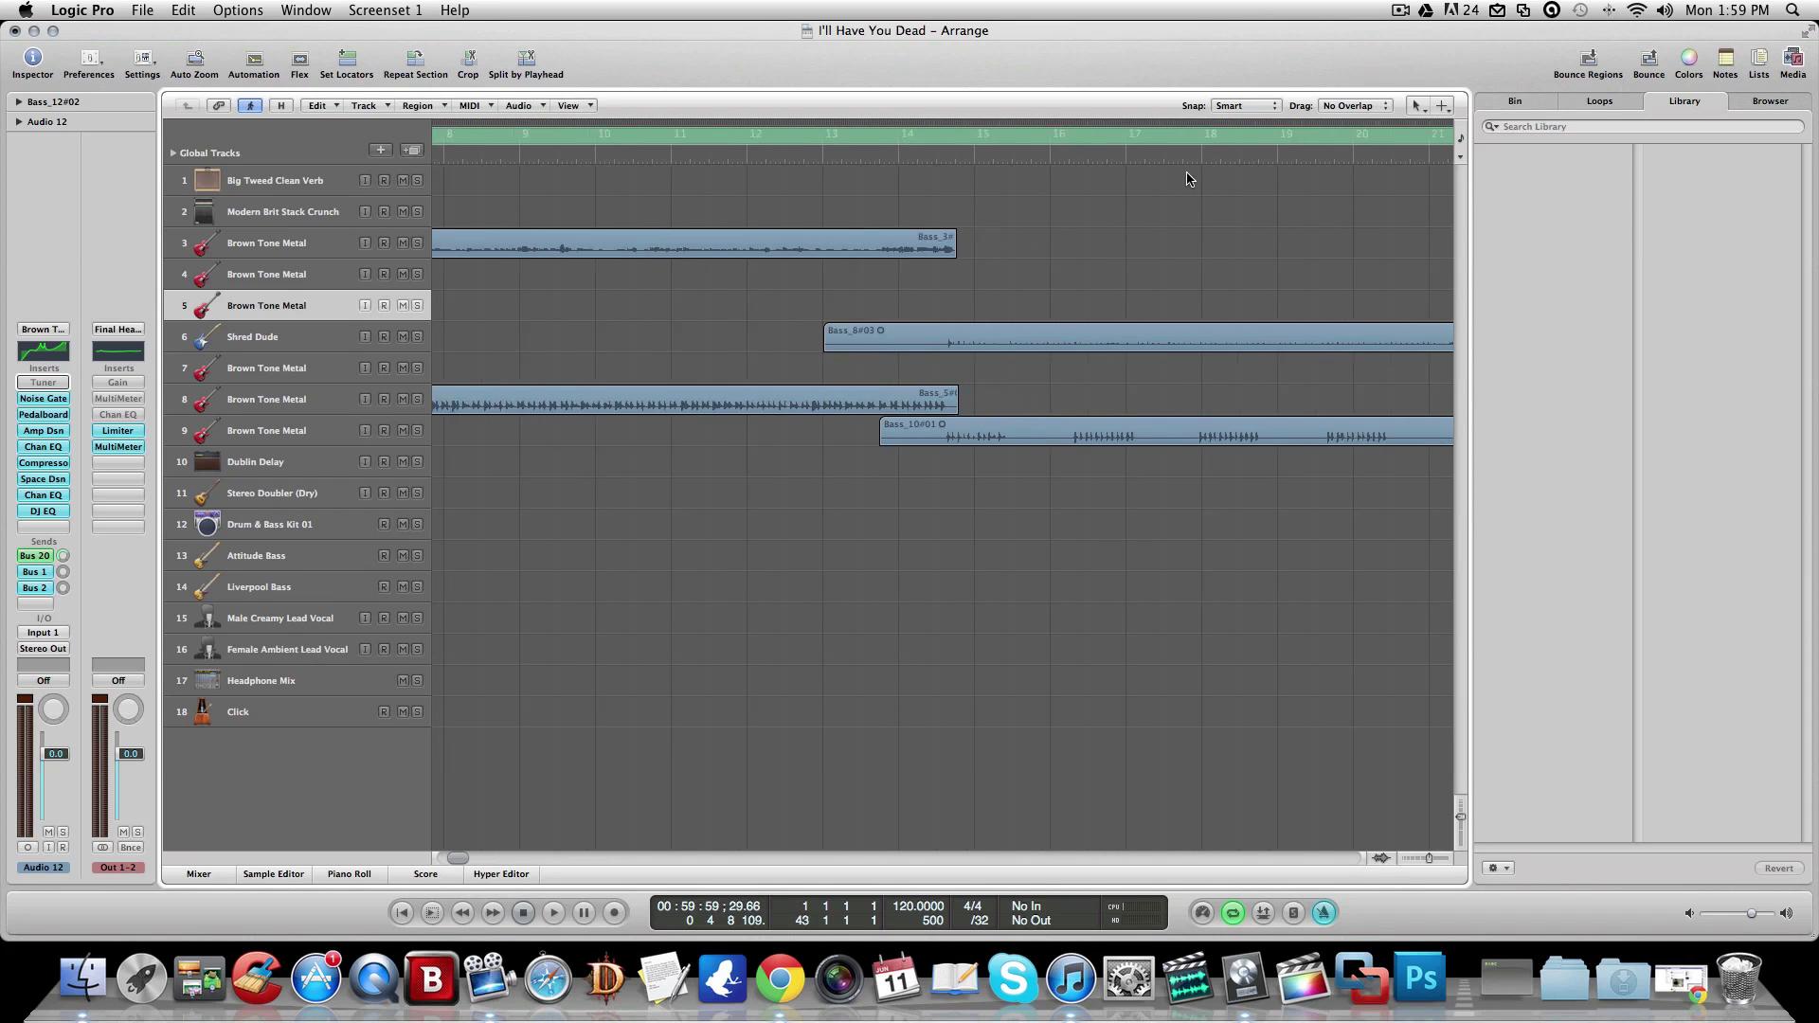
scroll(1196, 174, left, 8)
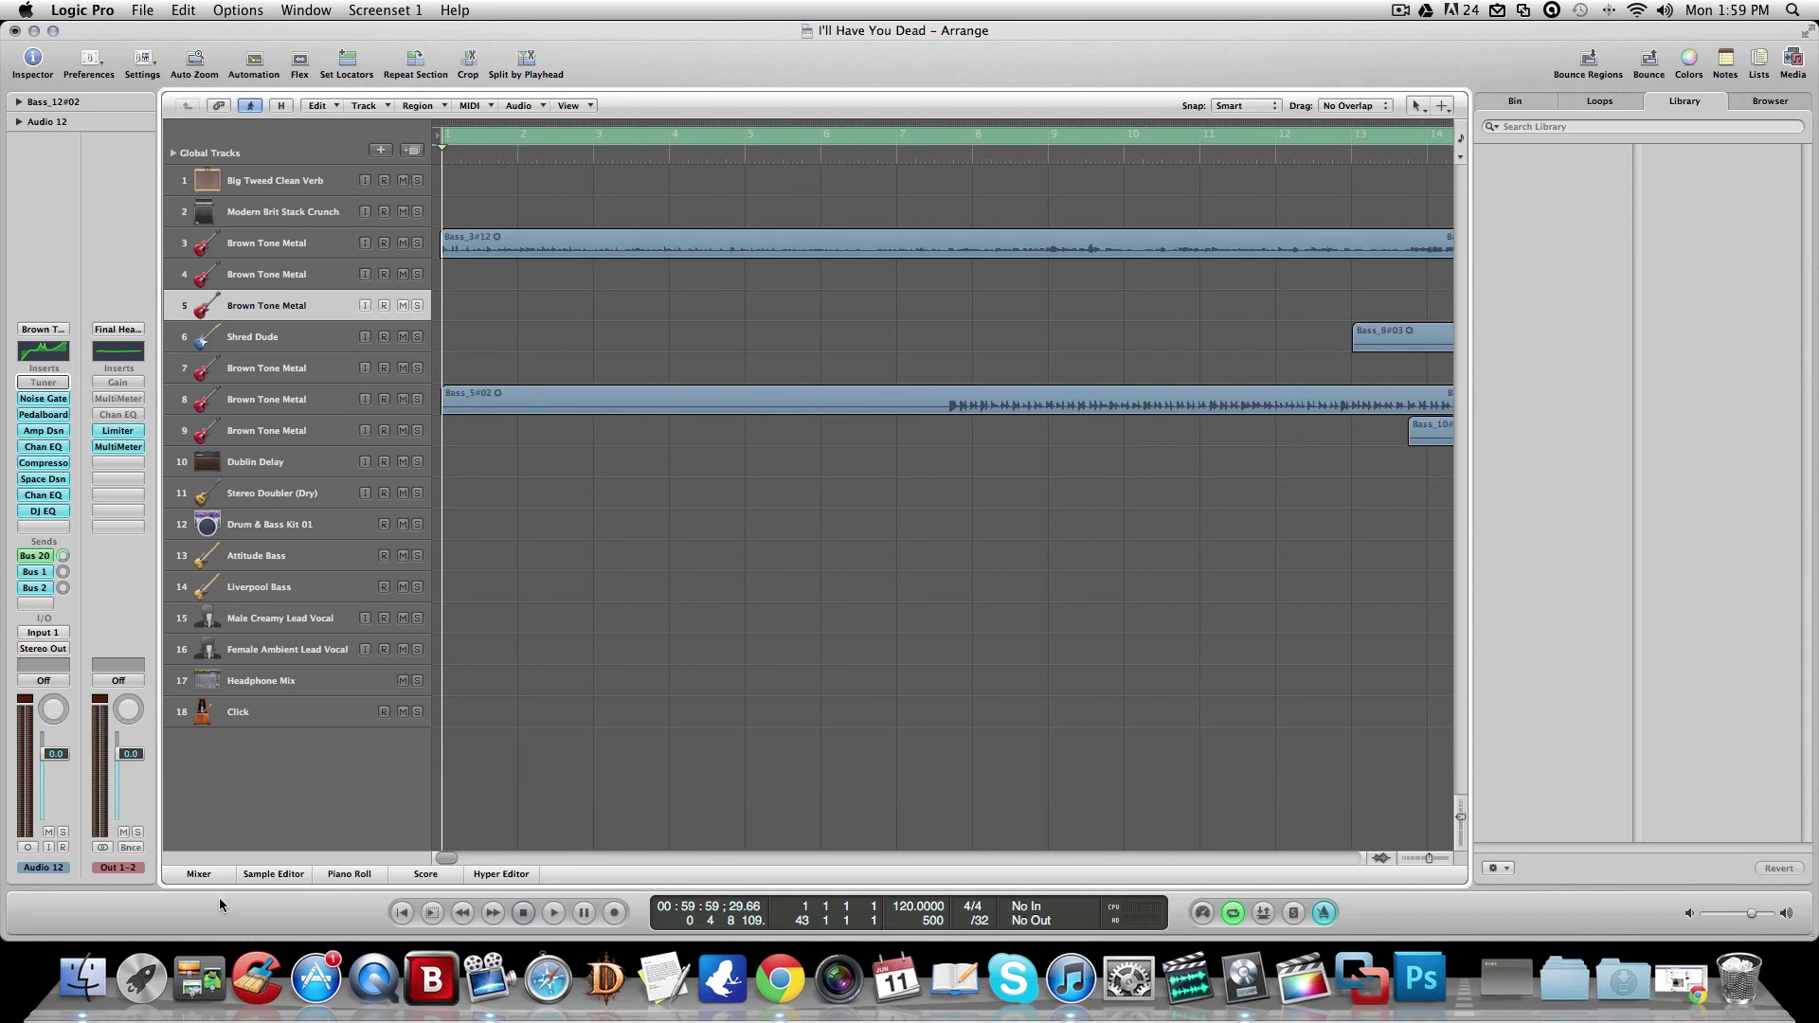
click(199, 874)
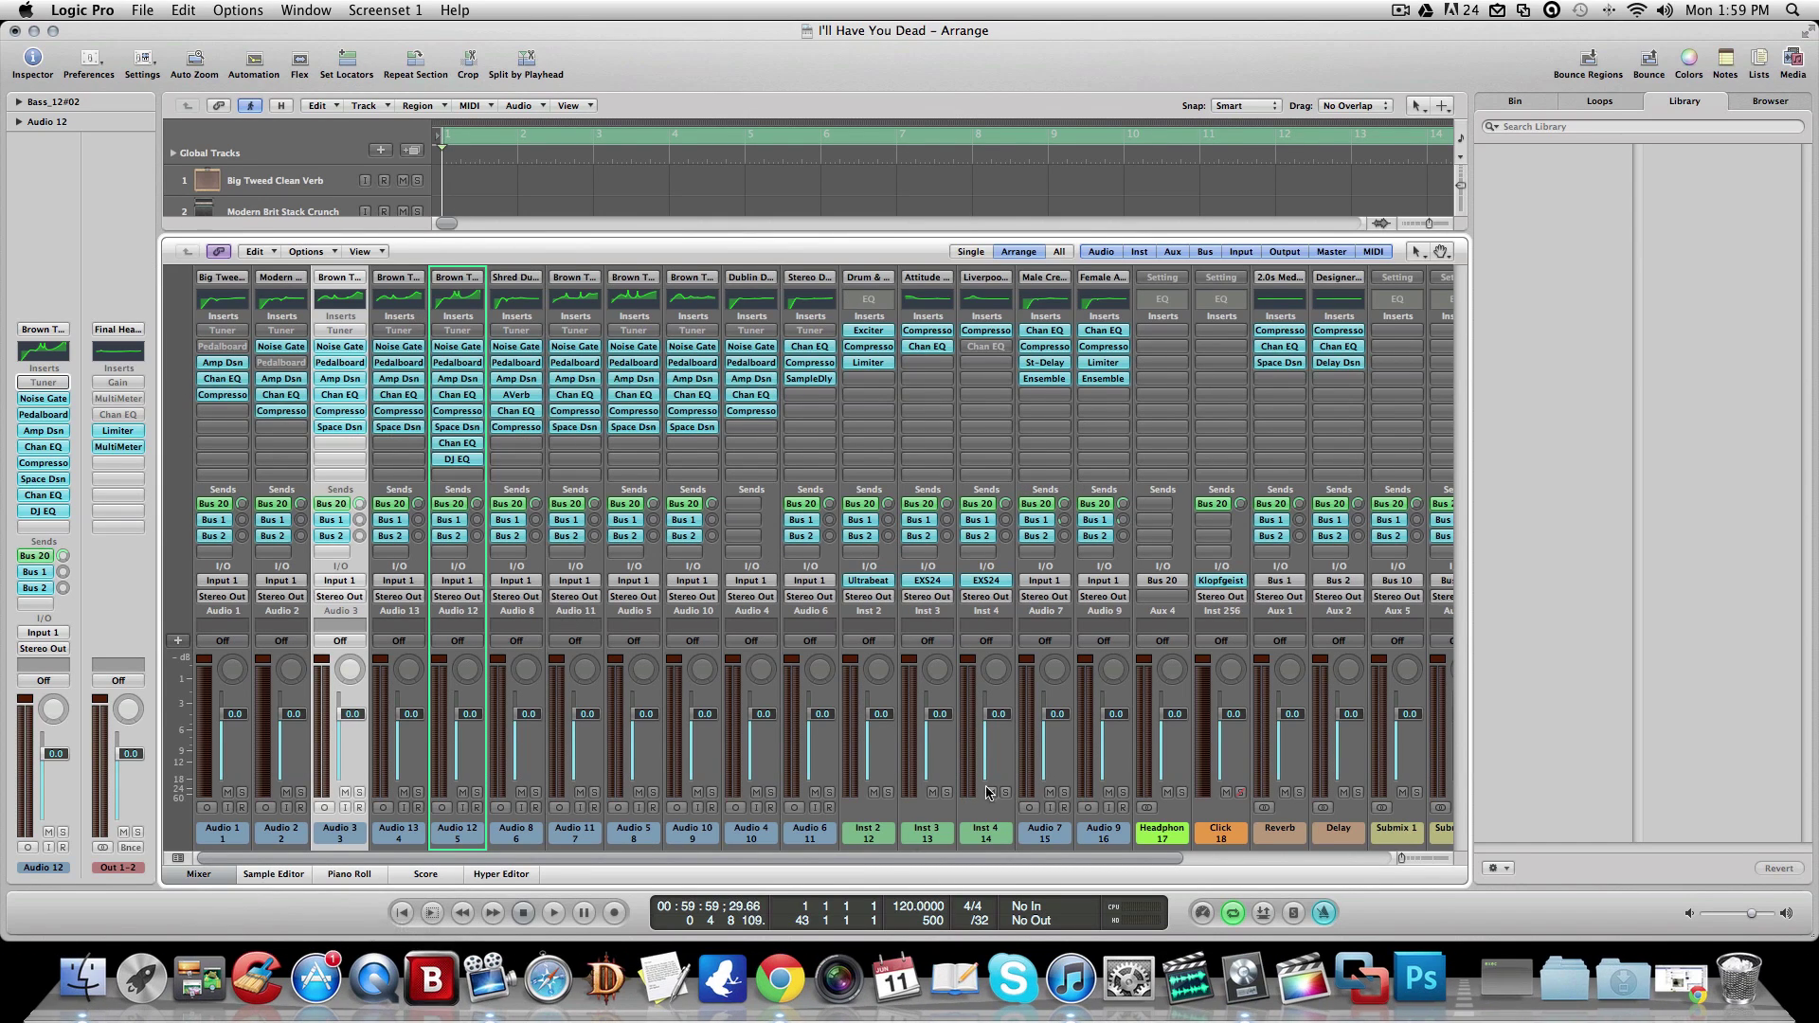
Close the mixer and select tracks 10, 11, then 12 (Drum & Bass Kit 01)
click(188, 875)
click(311, 464)
click(292, 493)
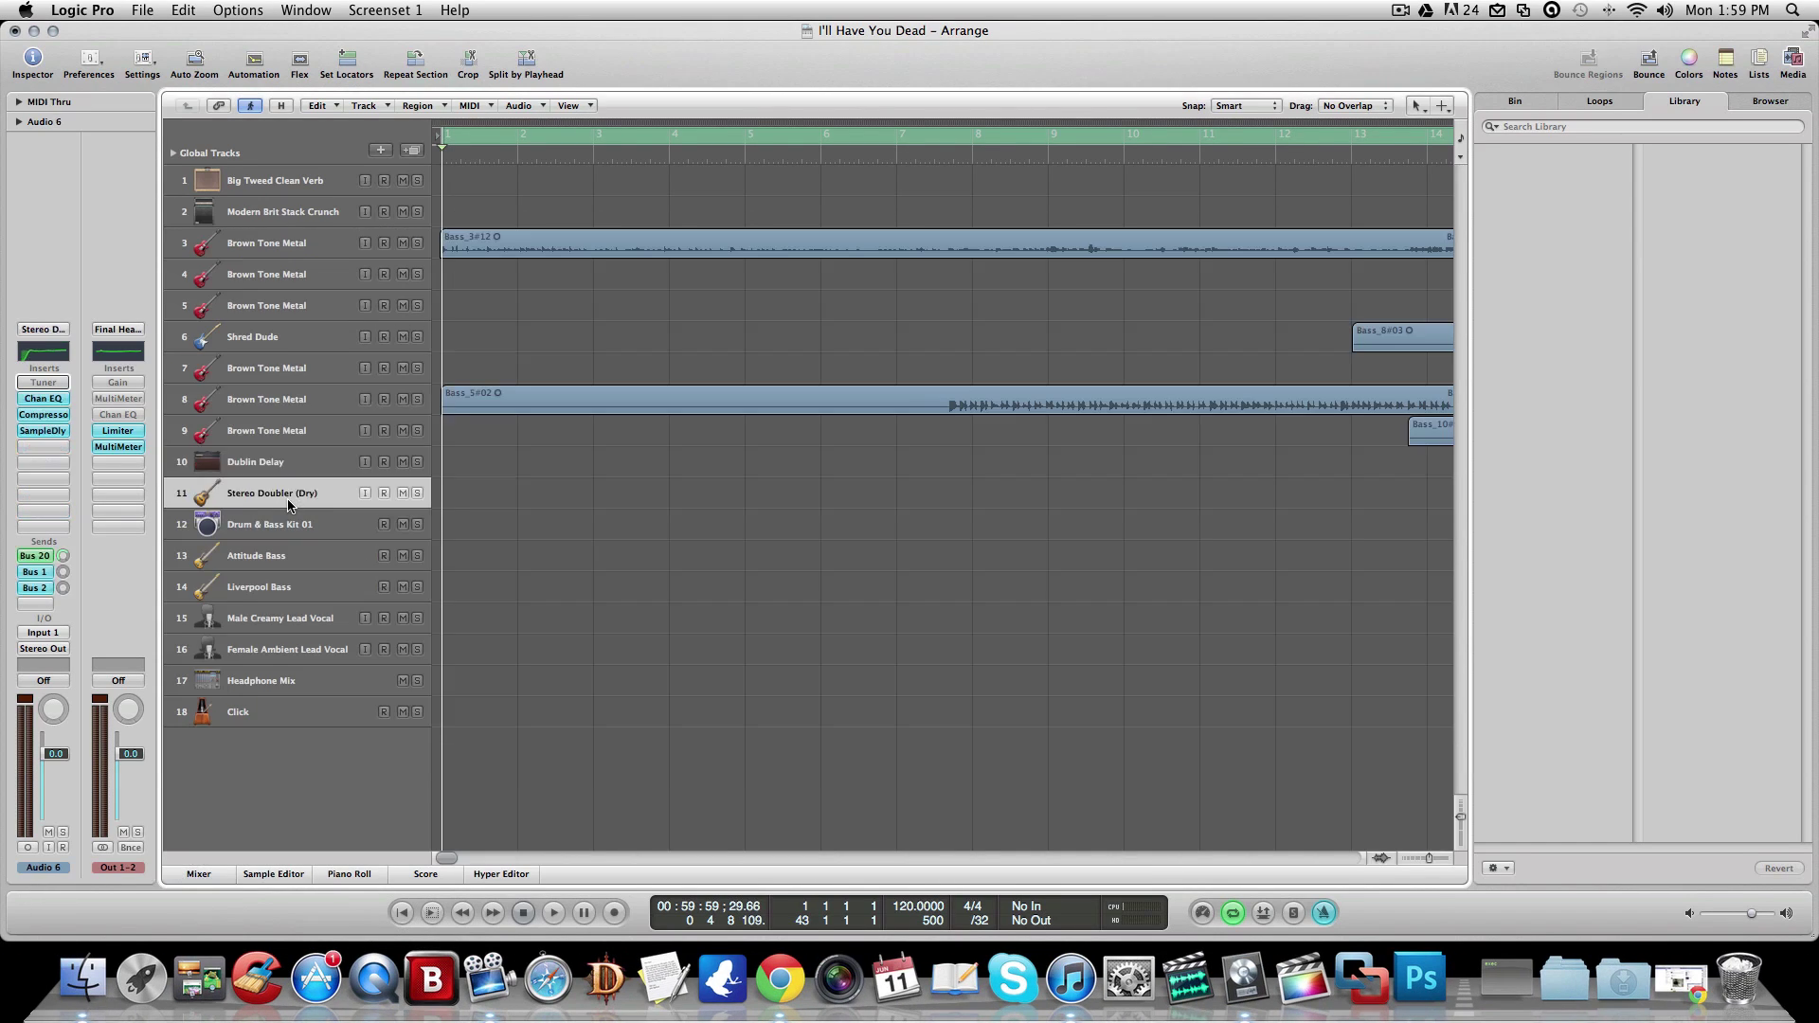
click(254, 524)
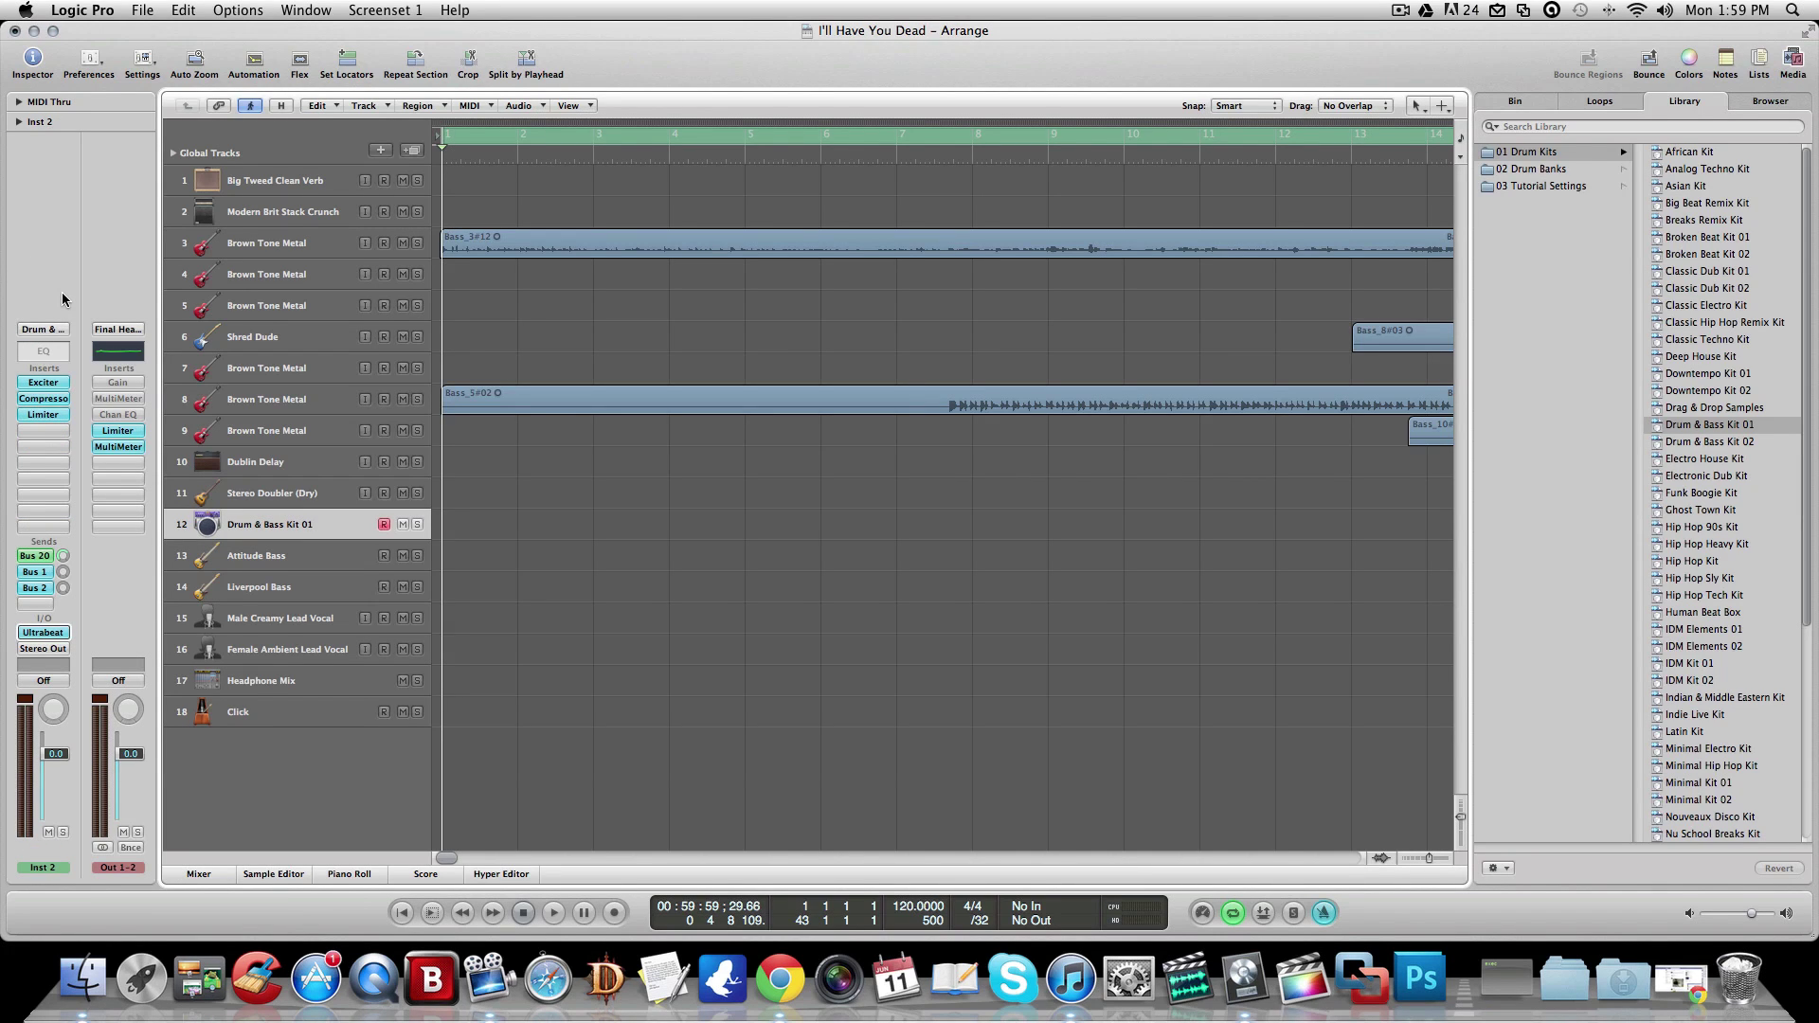
scroll(744, 428, right, 5)
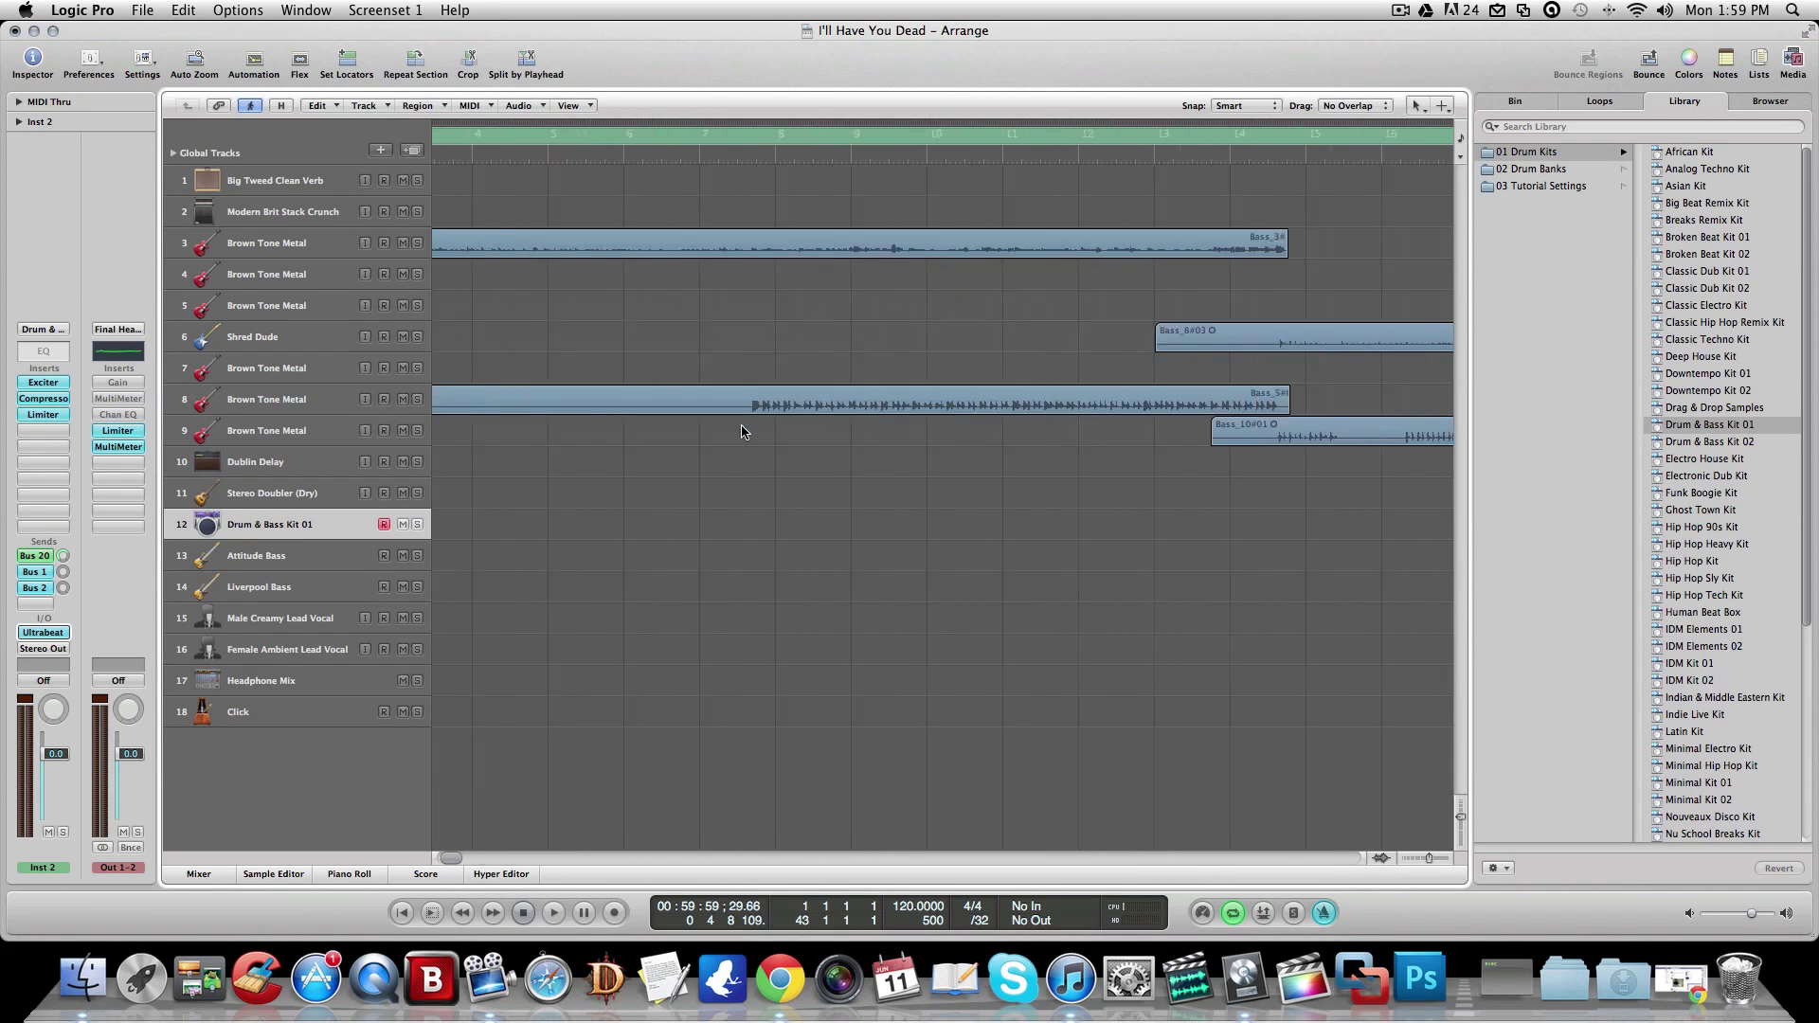
scroll(743, 432, left, 3)
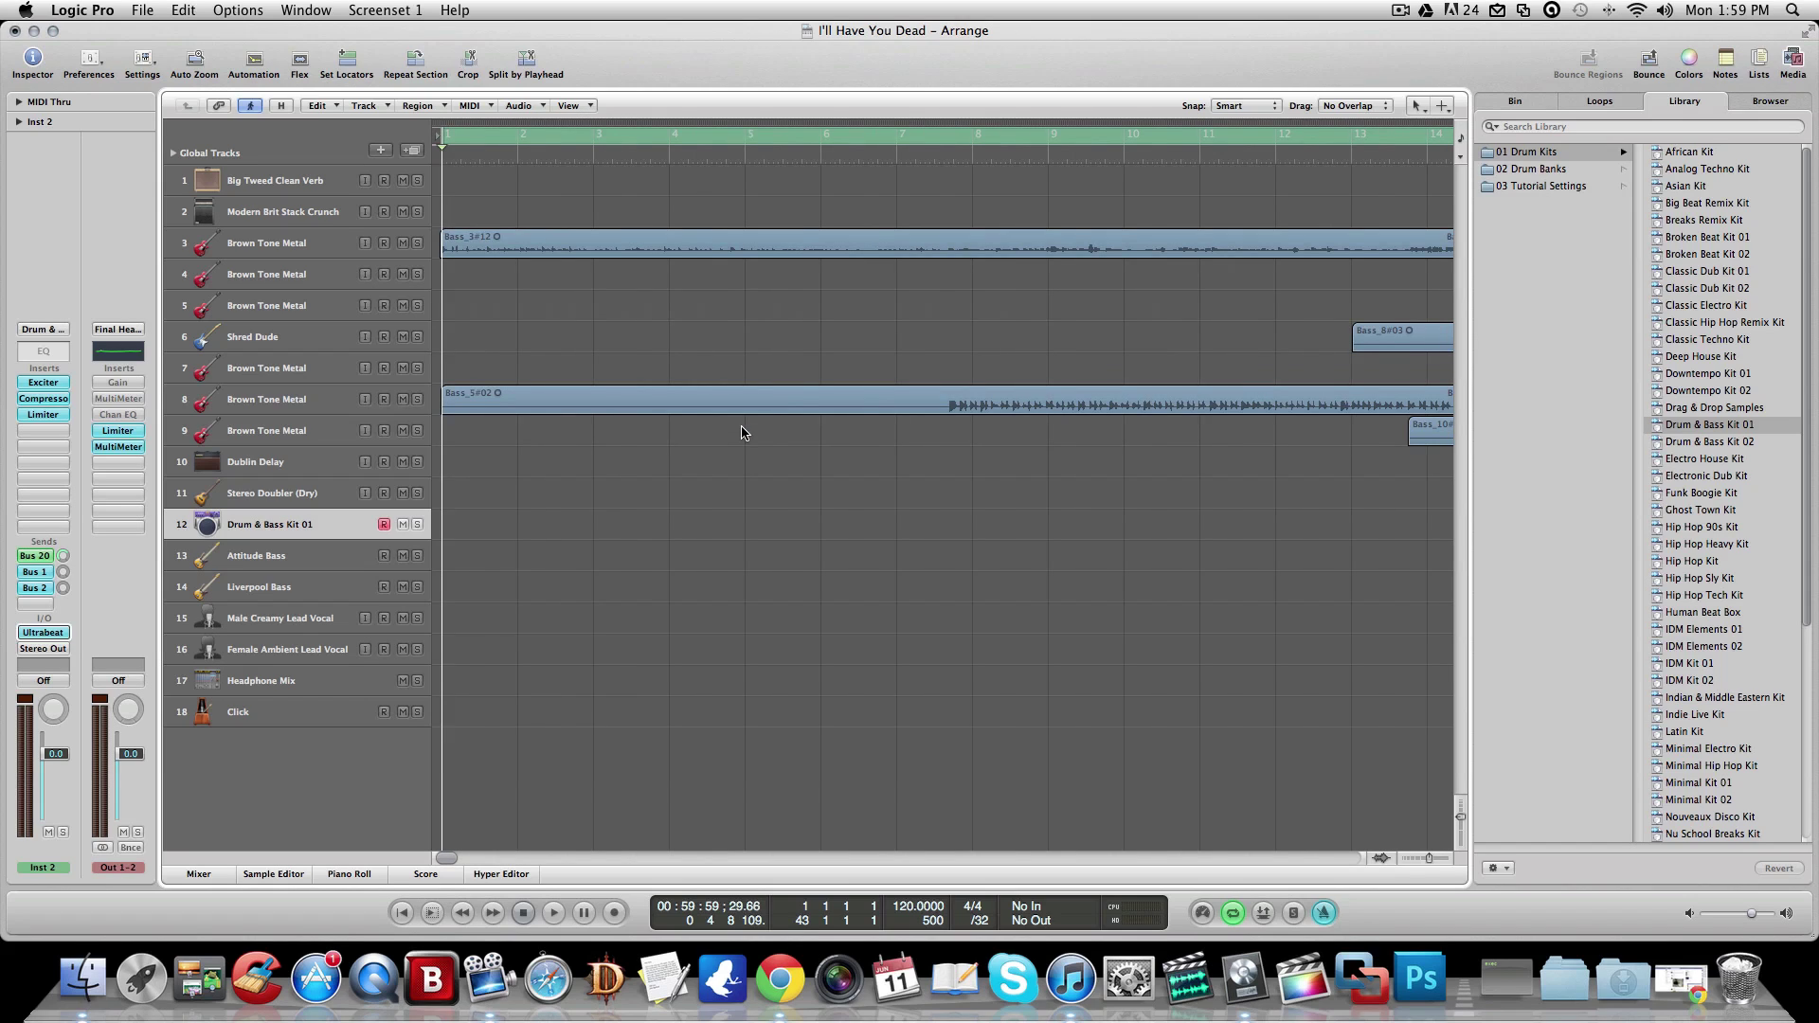